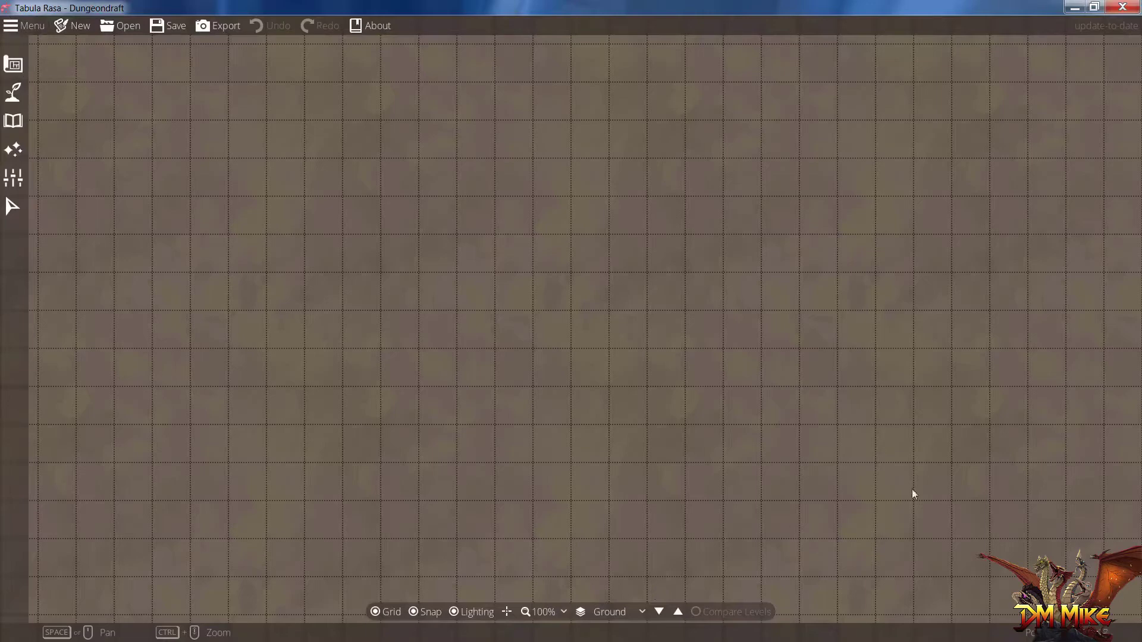
# - Draw a rectangular room 10 by 6 squares with the Floor Shape Tool, using the grey-green pebbled floor and Stone wall
pyautogui.click(12, 64)
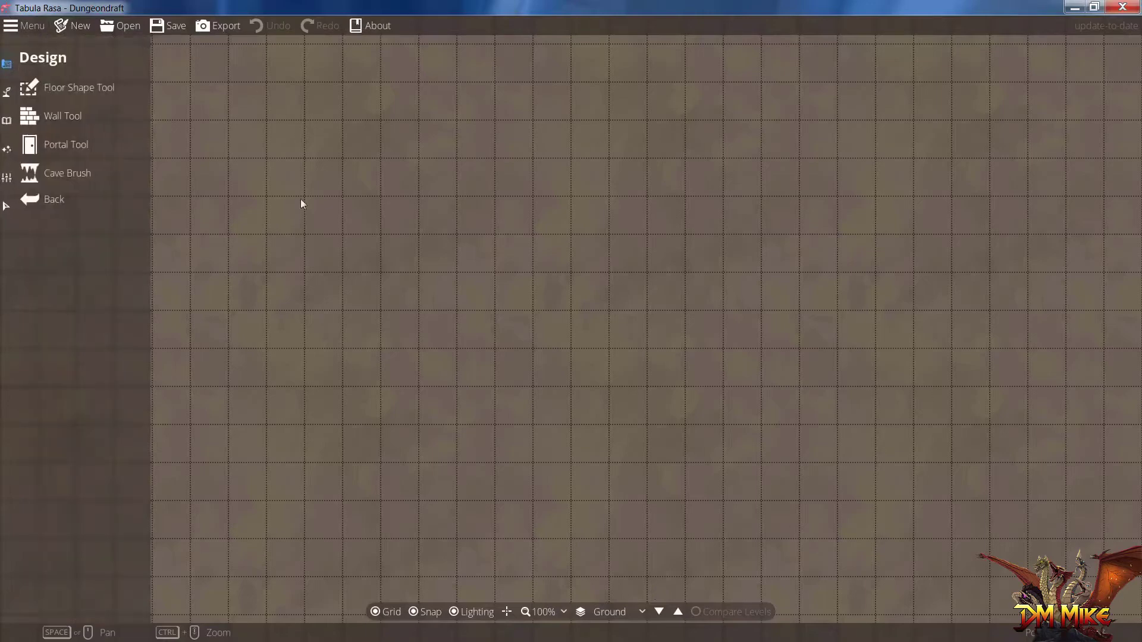
pyautogui.click(77, 87)
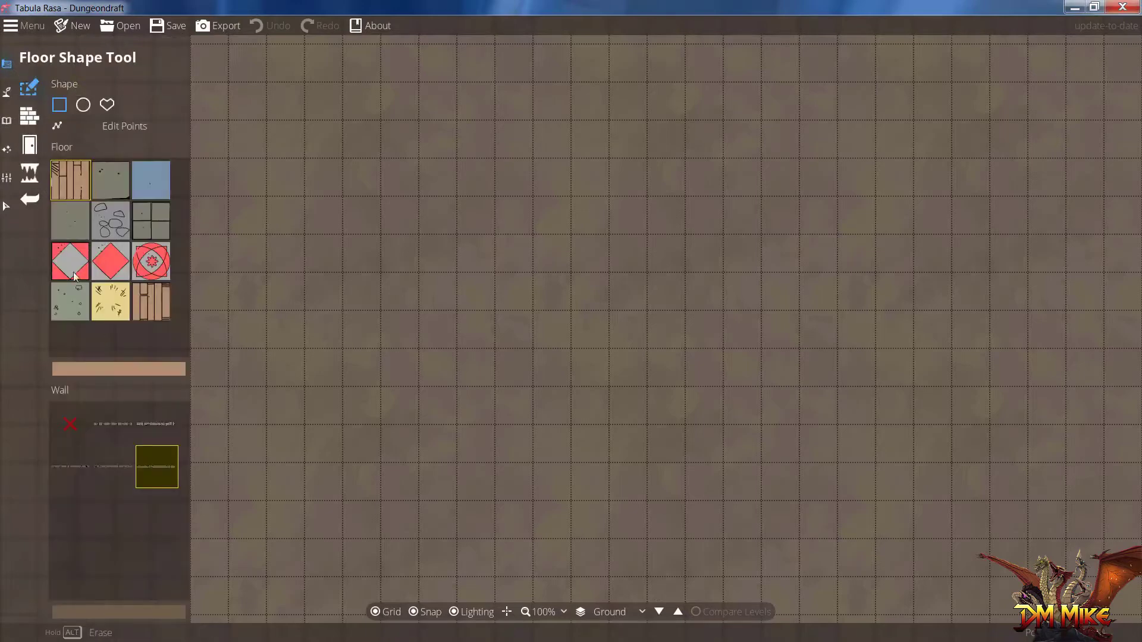
pyautogui.click(80, 299)
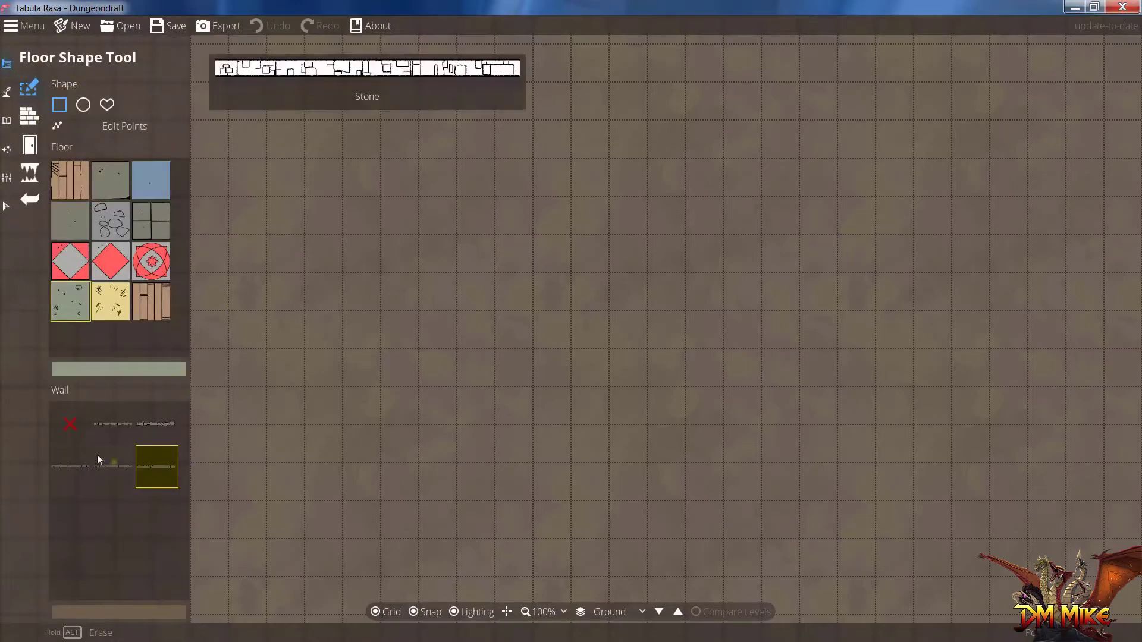
pyautogui.click(127, 457)
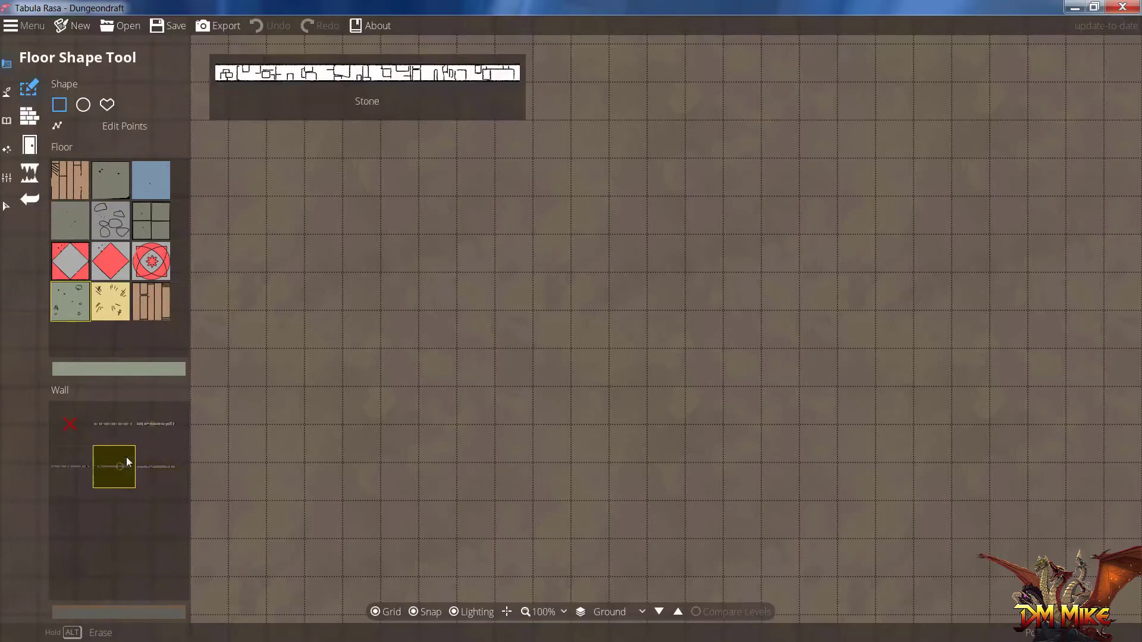
pyautogui.moveTo(269, 142); pyautogui.dragTo(649, 351)
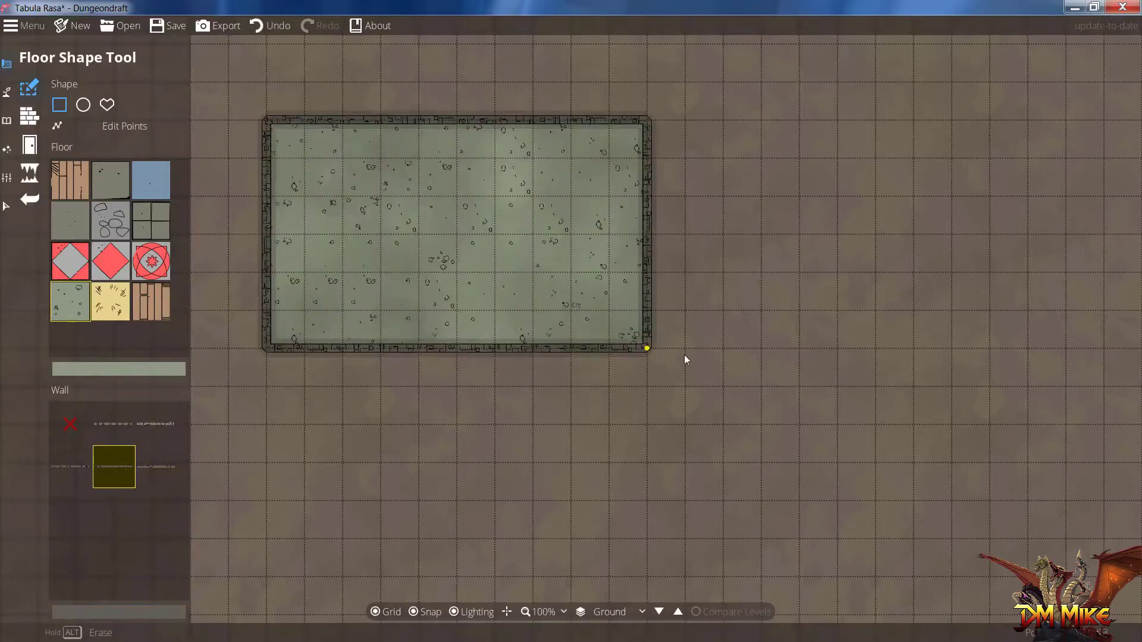
# - Extend the room south with a hall 3 squares wide and branch an L-shaped corridor off it, running east and north
pyautogui.moveTo(424, 359); pyautogui.dragTo(539, 572)
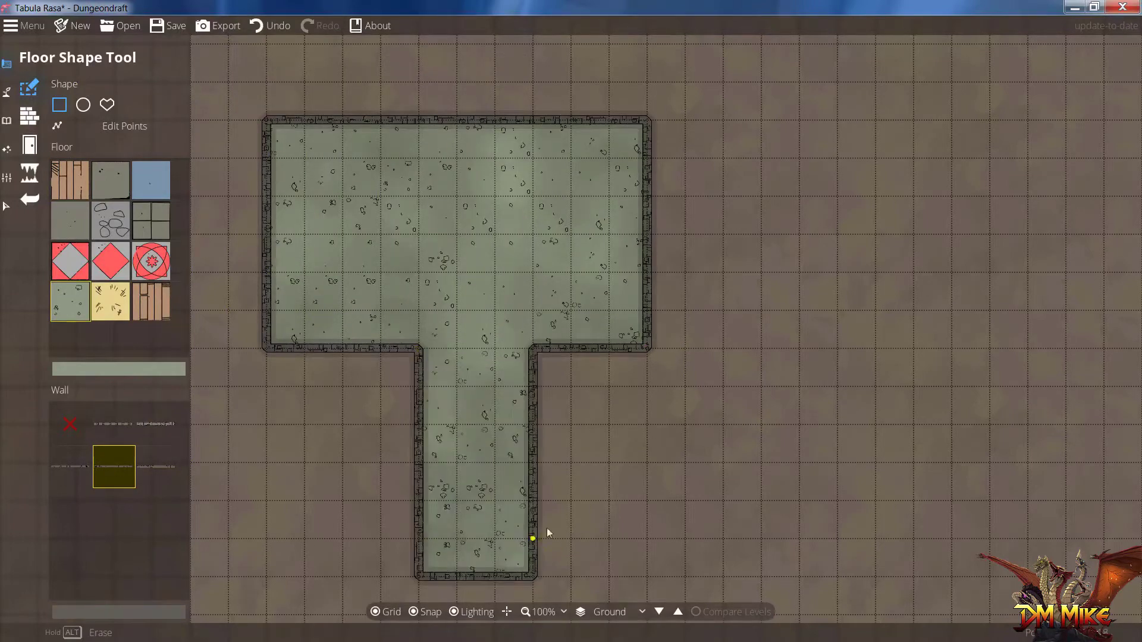
pyautogui.moveTo(540, 502); pyautogui.dragTo(876, 159)
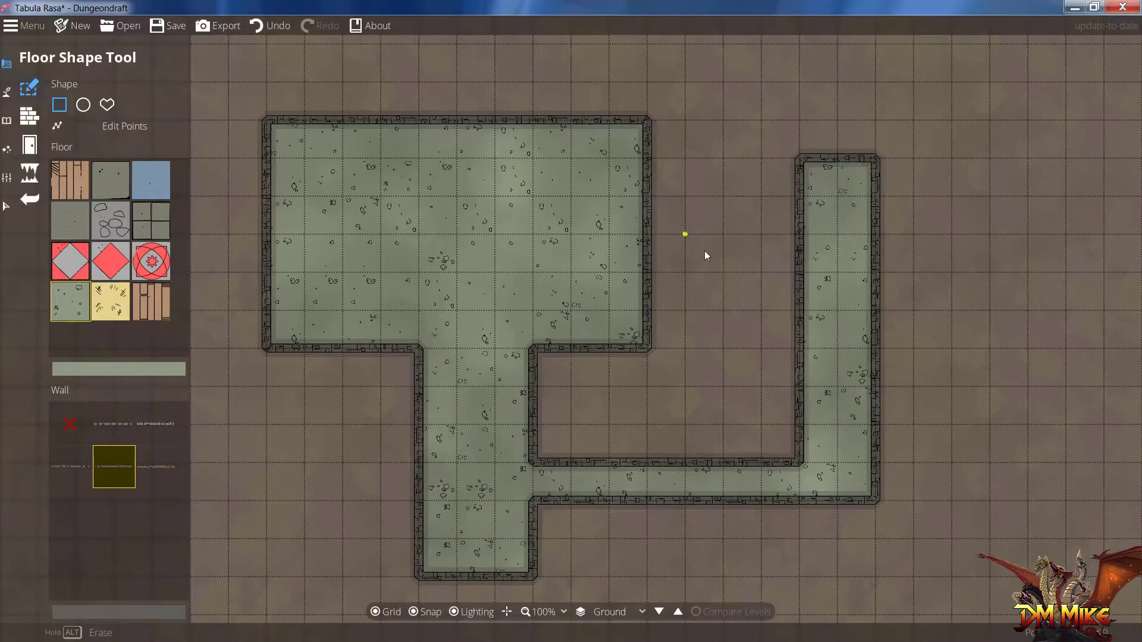
# - Add a 2-by-4-square alcove west of the northbound corridor and a small eastern room joined to it by a one-square-wide passage
pyautogui.moveTo(723, 234); pyautogui.dragTo(800, 386)
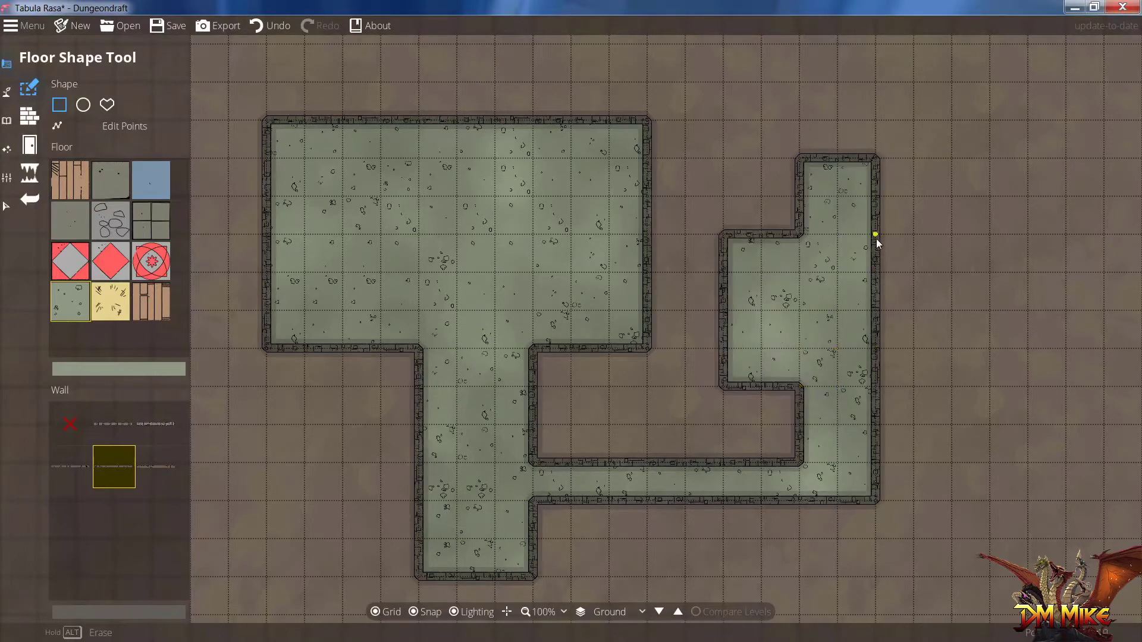
pyautogui.moveTo(876, 235); pyautogui.dragTo(988, 272)
pyautogui.moveTo(989, 197); pyautogui.dragTo(1094, 339)
# - Add a two-square-wide corridor running south and turning east from the L-shaped corridor, ending in a room 6 by 7 squares
pyautogui.moveTo(741, 473); pyautogui.dragTo(610, 337)
pyautogui.moveTo(603, 410); pyautogui.dragTo(647, 558)
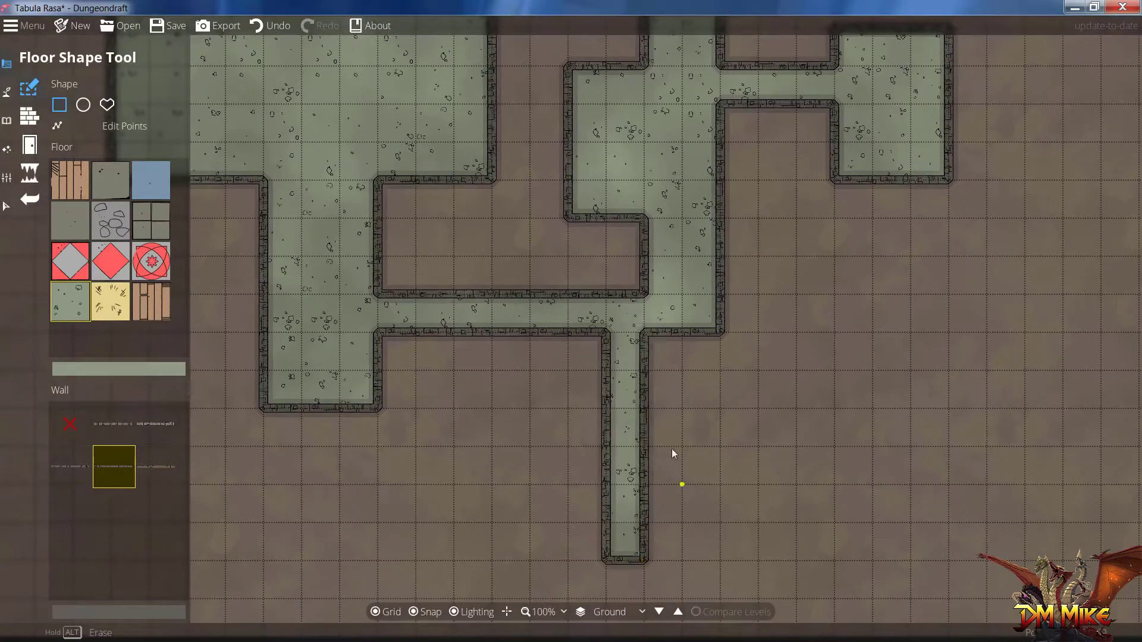
pyautogui.moveTo(644, 335); pyautogui.dragTo(681, 558)
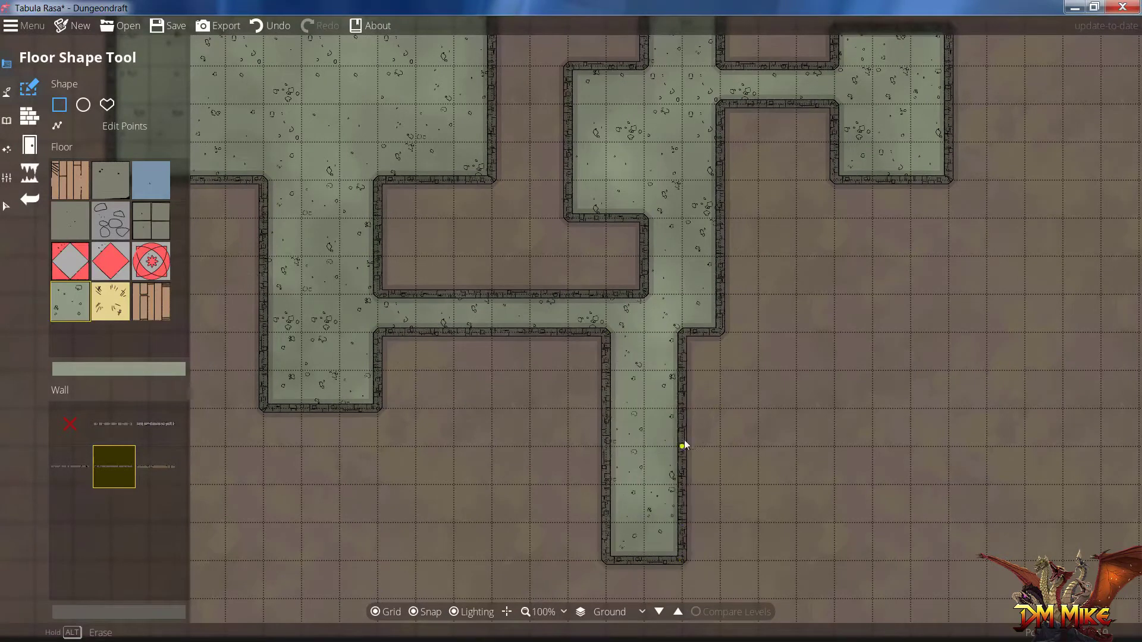
pyautogui.moveTo(606, 485); pyautogui.dragTo(837, 558)
pyautogui.moveTo(834, 294); pyautogui.dragTo(1063, 560)
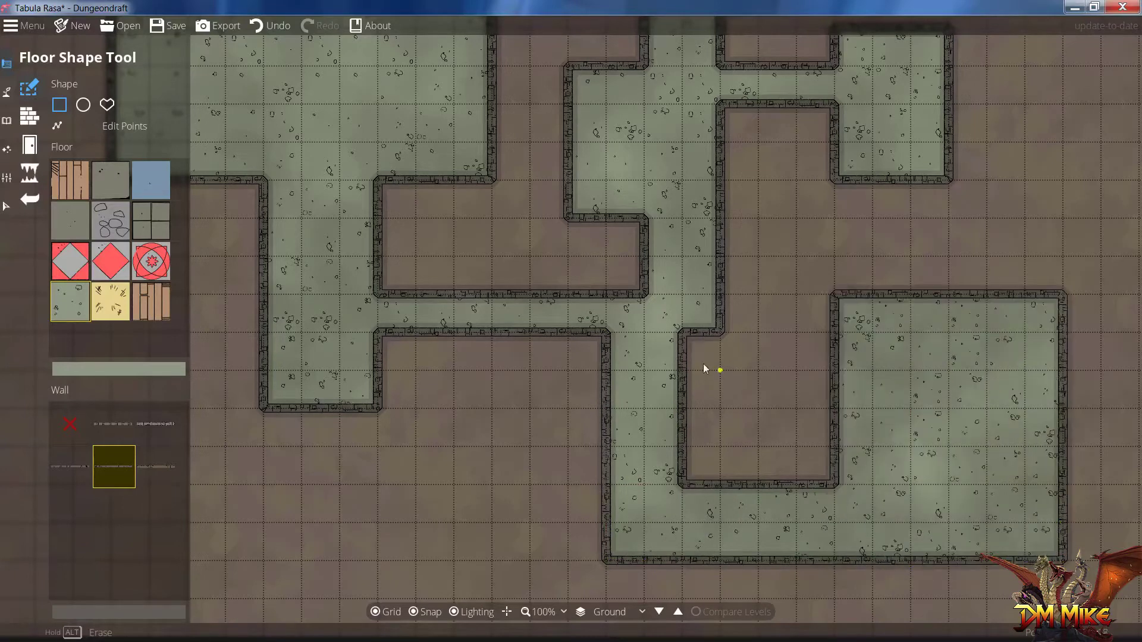
pyautogui.moveTo(726, 351); pyautogui.dragTo(789, 467)
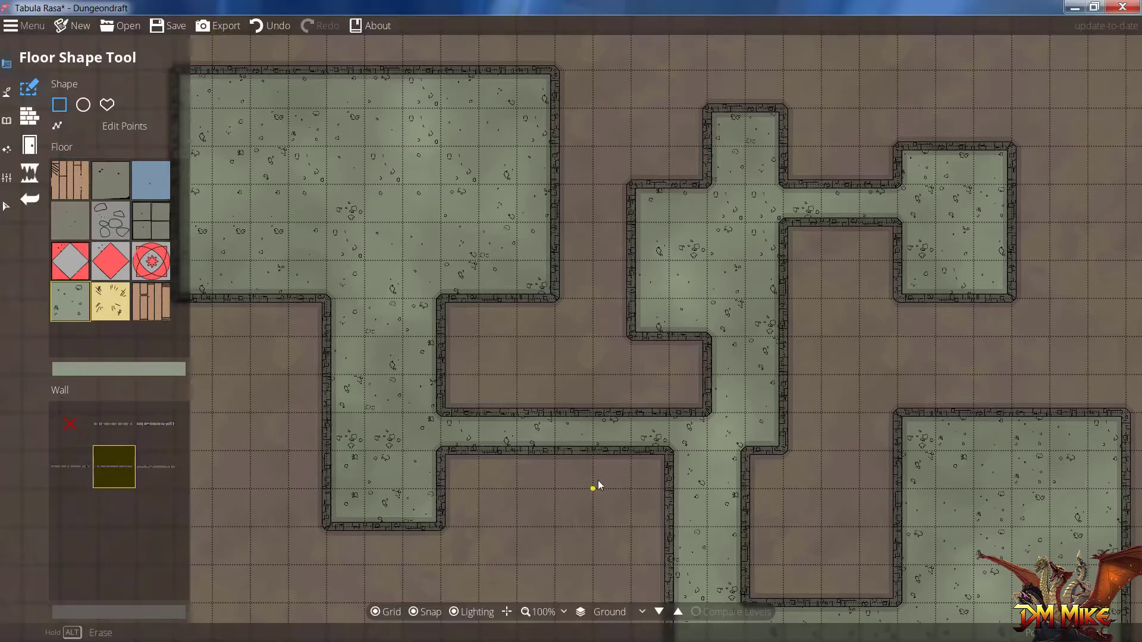
pyautogui.click(7, 92)
pyautogui.click(80, 118)
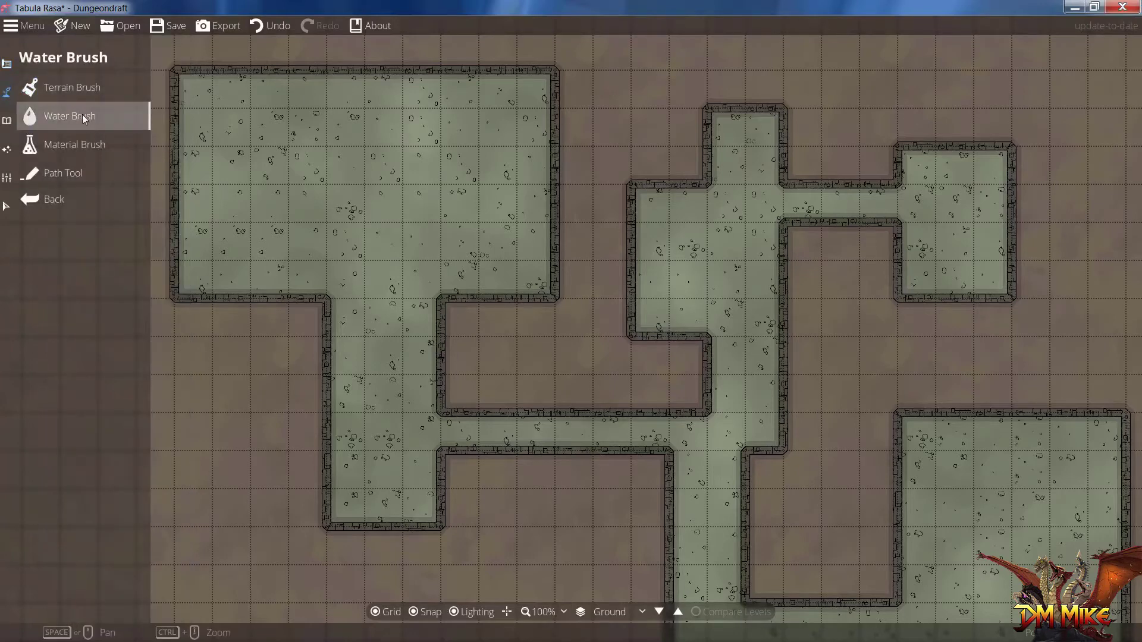
pyautogui.click(87, 145)
pyautogui.click(87, 145)
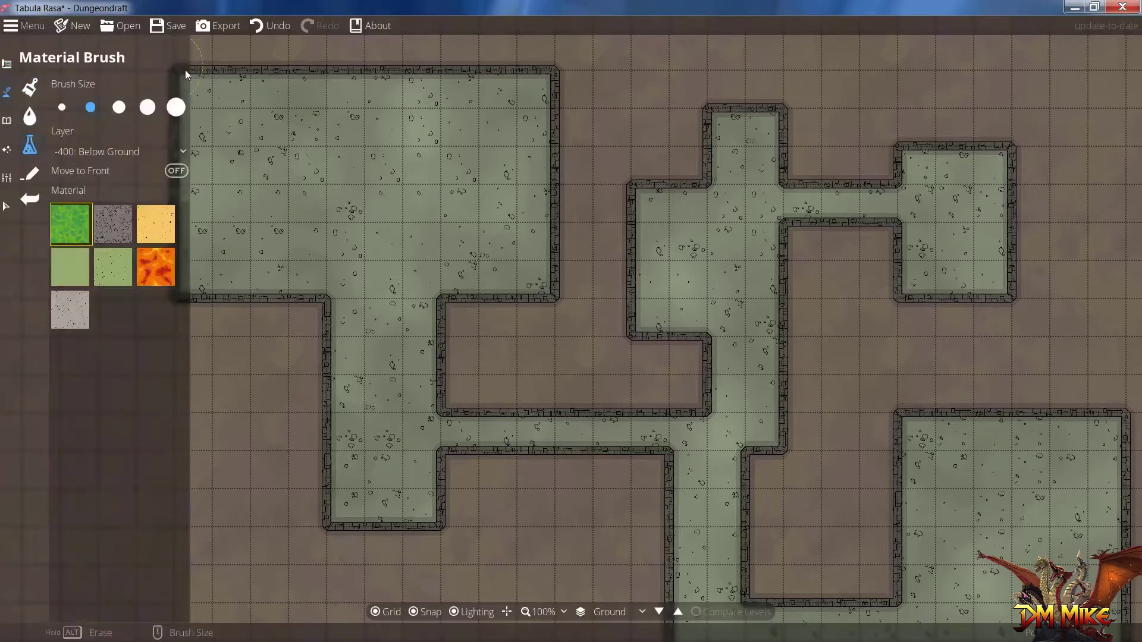
pyautogui.click(124, 234)
pyautogui.moveTo(267, 350)
pyautogui.mouseDown()
pyautogui.moveTo(259, 415)
pyautogui.moveTo(282, 512)
pyautogui.moveTo(286, 389)
pyautogui.moveTo(305, 505)
pyautogui.mouseUp()
pyautogui.hotkey('ctrl', 'z')
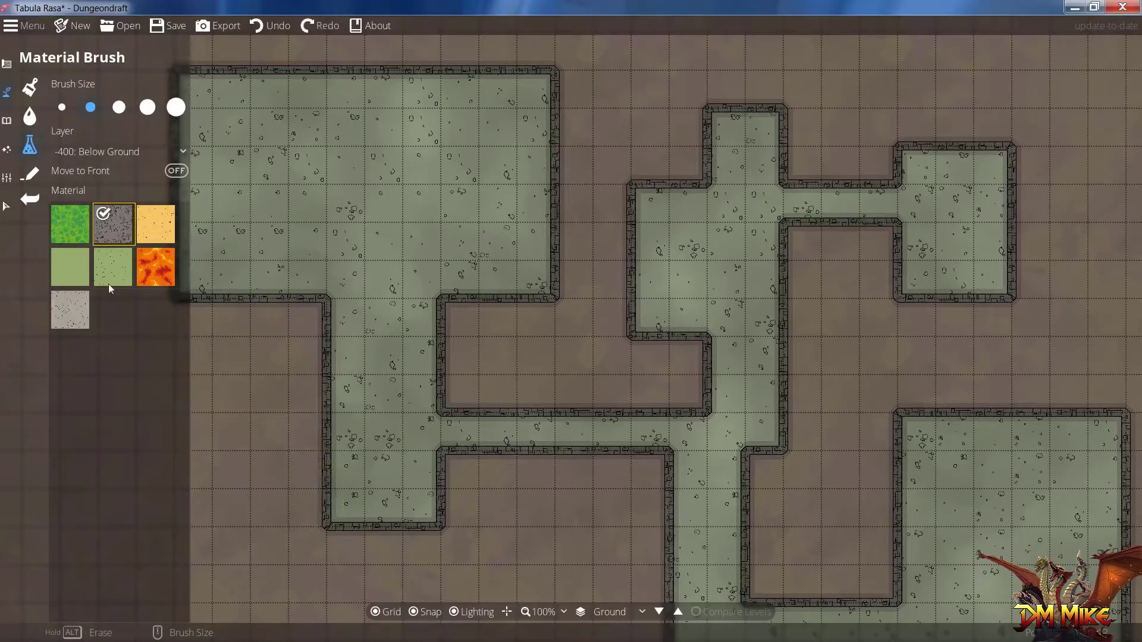
# - Paint Terrain Gravel patches outside the walls around the halls and side rooms with the Terrain Brush, reducing the brush size to 4
pyautogui.moveTo(33, 89)
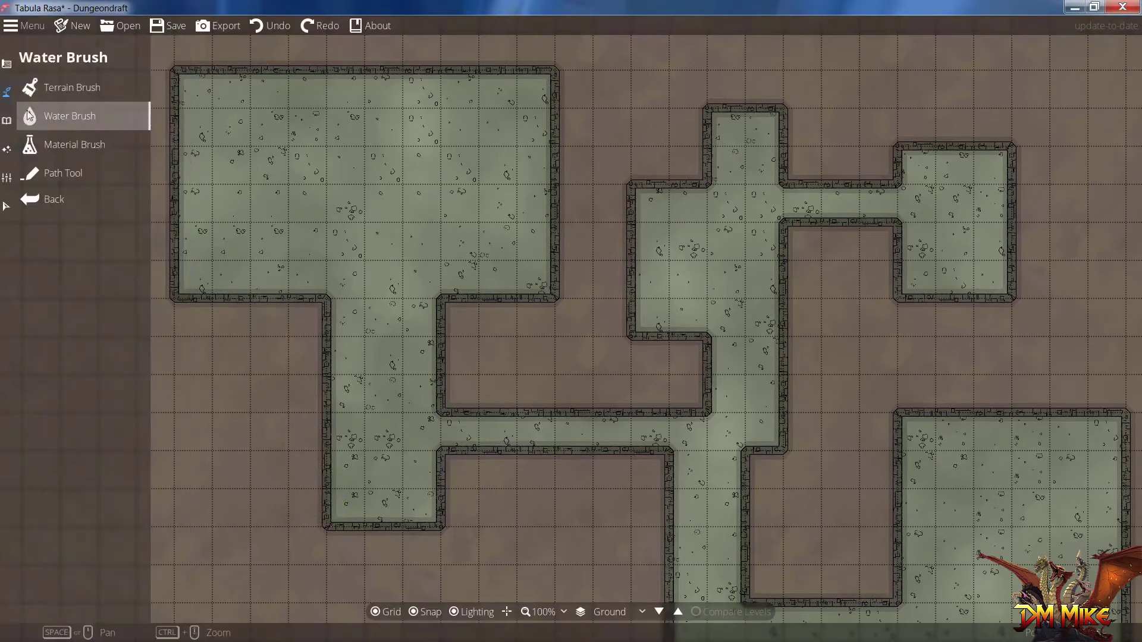
pyautogui.click(76, 94)
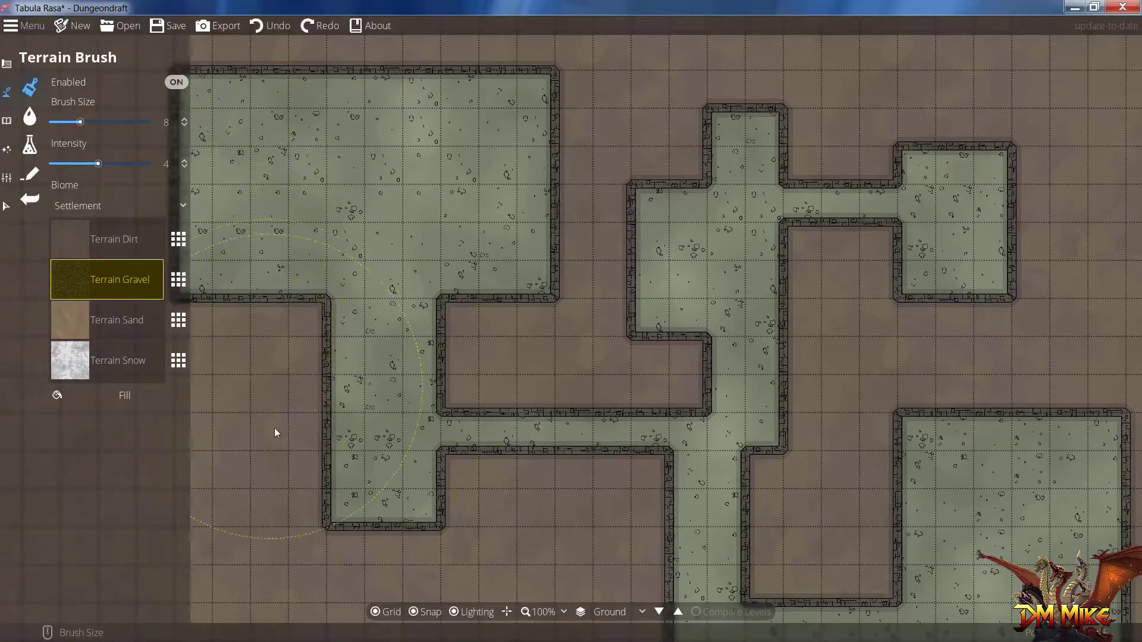
pyautogui.moveTo(275, 337); pyautogui.dragTo(341, 462)
pyautogui.moveTo(473, 338)
pyautogui.mouseDown()
pyautogui.moveTo(550, 346)
pyautogui.moveTo(580, 295)
pyautogui.moveTo(594, 230)
pyautogui.mouseUp()
pyautogui.scroll(-4, 596, 180)
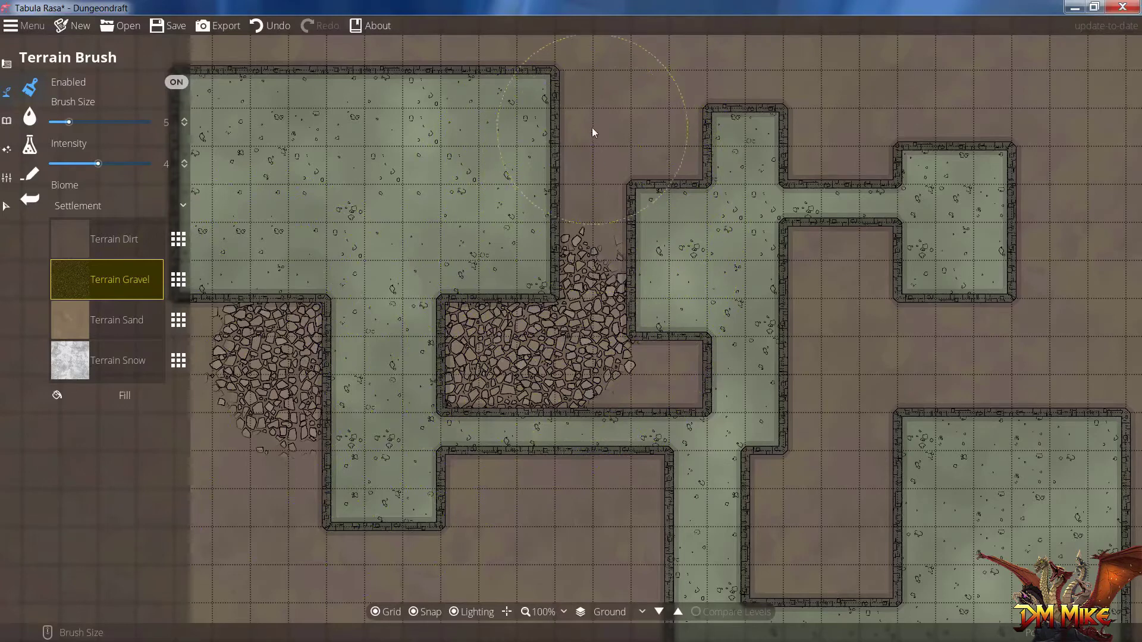
pyautogui.moveTo(586, 108)
pyautogui.mouseDown()
pyautogui.moveTo(576, 157)
pyautogui.moveTo(651, 171)
pyautogui.moveTo(682, 159)
pyautogui.moveTo(708, 106)
pyautogui.moveTo(788, 175)
pyautogui.moveTo(813, 232)
pyautogui.moveTo(807, 256)
pyautogui.moveTo(835, 275)
pyautogui.moveTo(883, 265)
pyautogui.moveTo(867, 259)
pyautogui.moveTo(845, 312)
pyautogui.mouseUp()
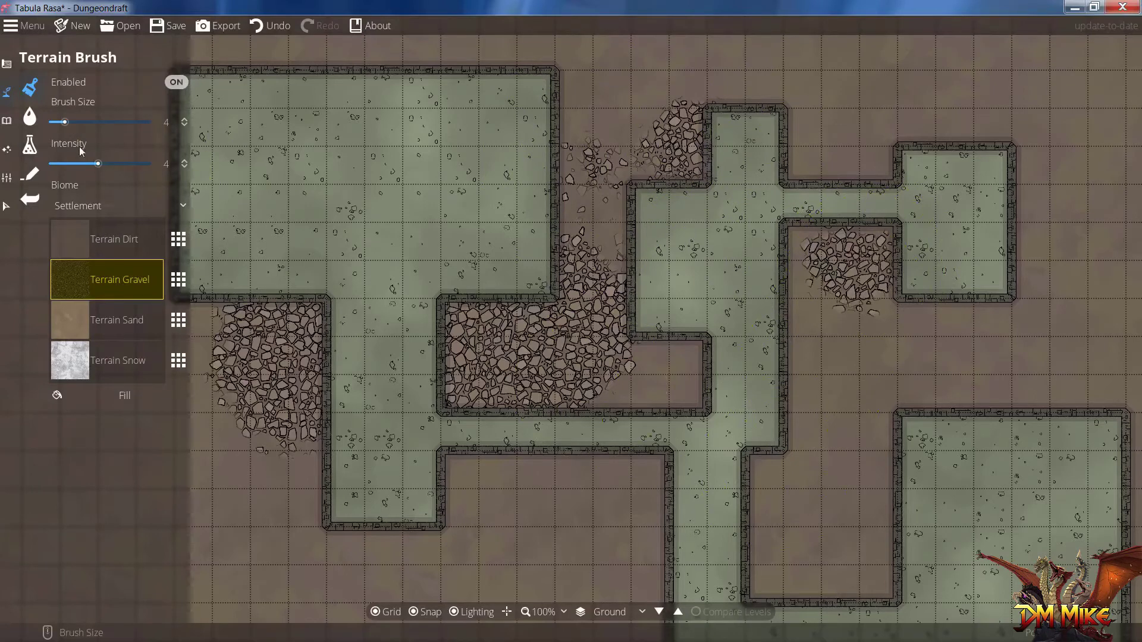
# - Lower the brush intensity to 2.8 and dab sparse gravel patches around the southern hall corners, the corridor bend and the southeast room
pyautogui.moveTo(95, 164); pyautogui.dragTo(84, 165)
pyautogui.moveTo(482, 487)
pyautogui.mouseDown()
pyautogui.moveTo(470, 476)
pyautogui.moveTo(444, 533)
pyautogui.mouseUp()
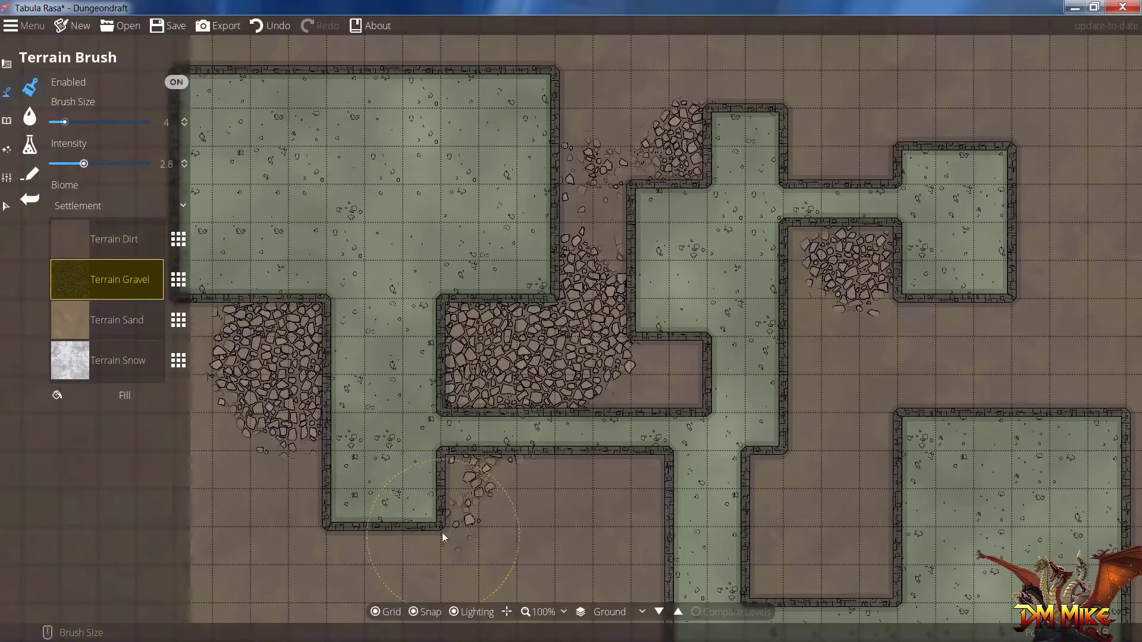
pyautogui.moveTo(306, 527); pyautogui.dragTo(326, 552)
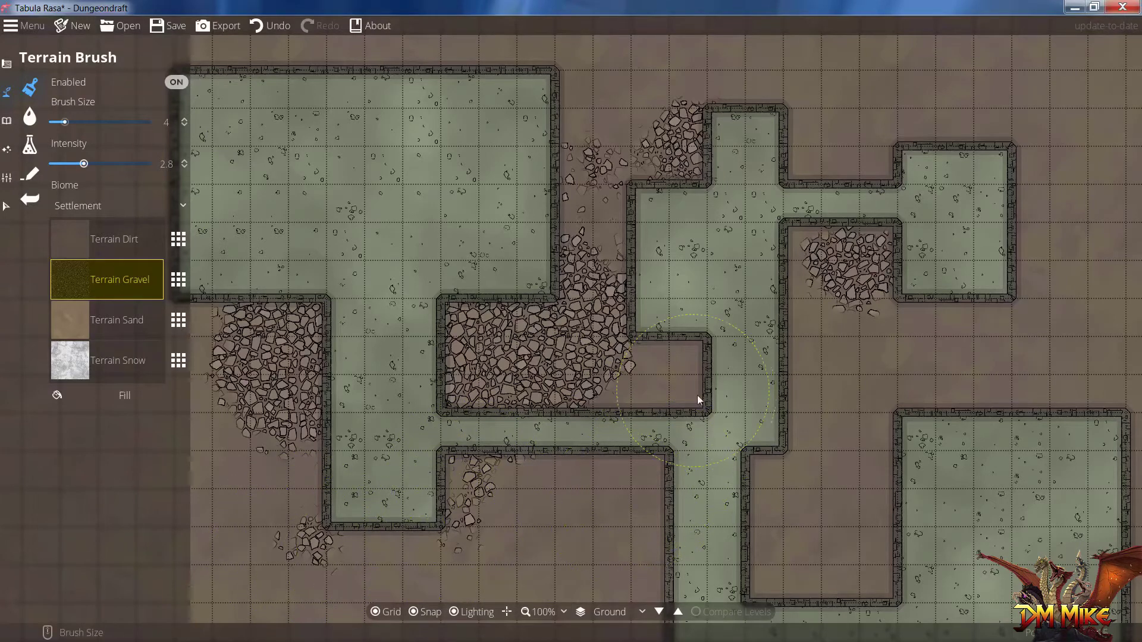
pyautogui.moveTo(797, 448); pyautogui.dragTo(758, 488)
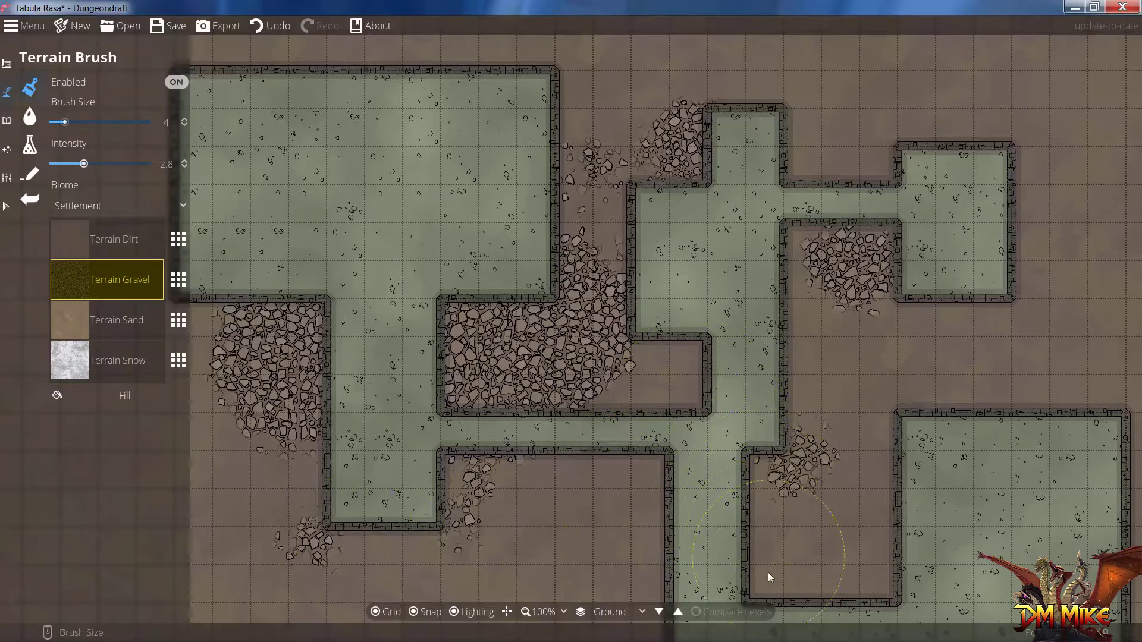
pyautogui.moveTo(928, 406); pyautogui.dragTo(994, 401)
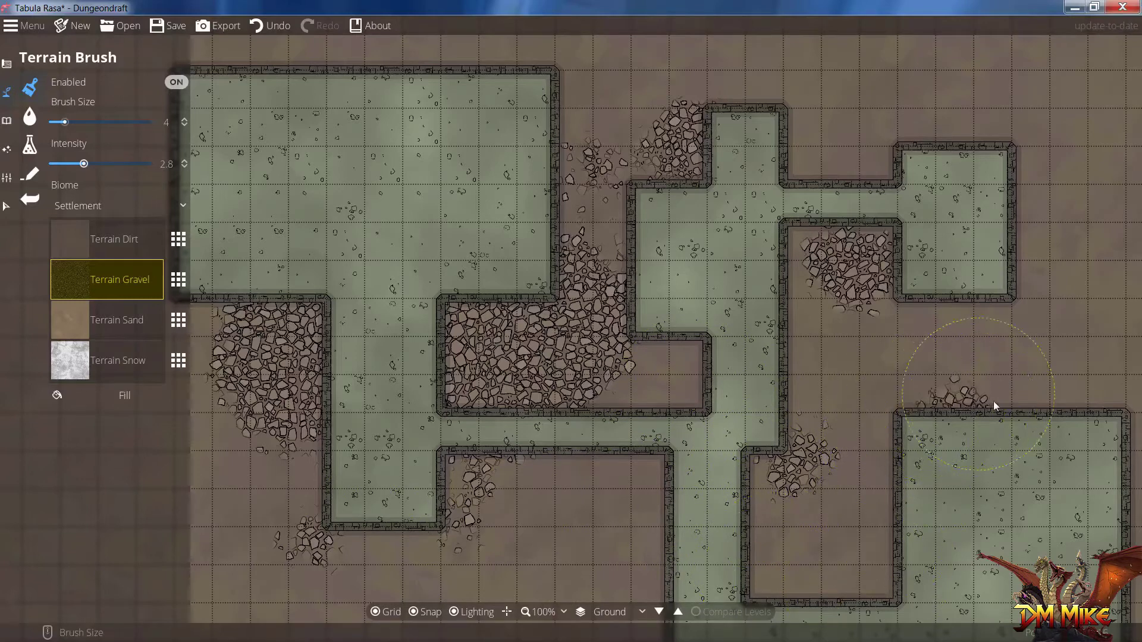
pyautogui.click(603, 110)
pyautogui.click(513, 428)
# - Replace Terrain Gravel with Terrain Dry Grass and paint more of it between the corridors and along the west side of the dungeon
pyautogui.moveTo(515, 425)
pyautogui.mouseDown()
pyautogui.moveTo(694, 424)
pyautogui.moveTo(586, 358)
pyautogui.mouseUp()
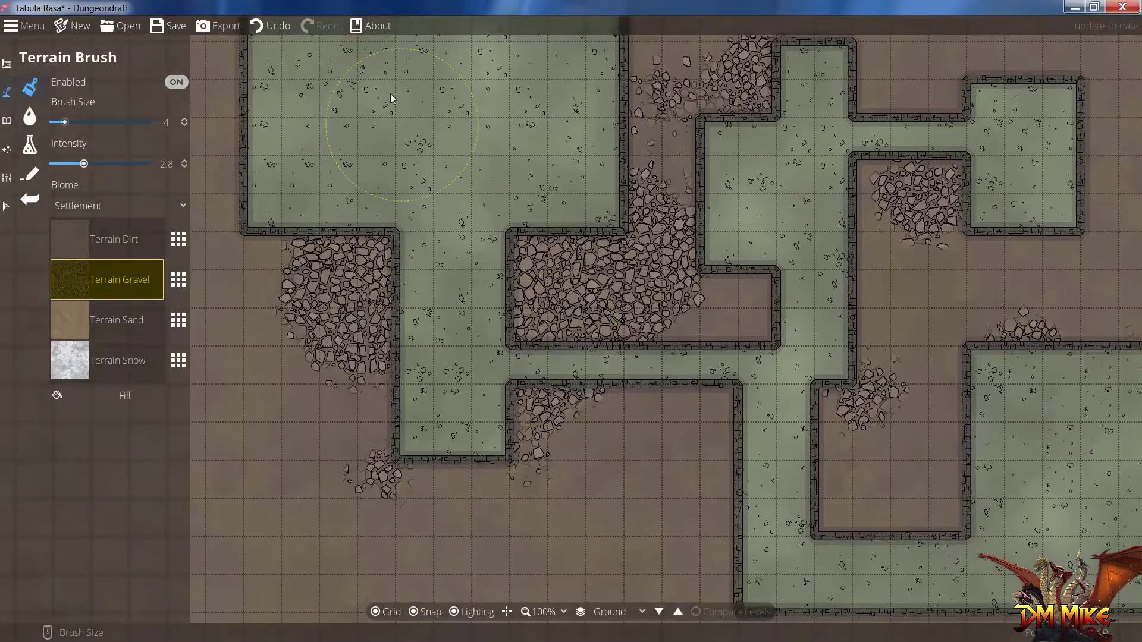
pyautogui.click(179, 280)
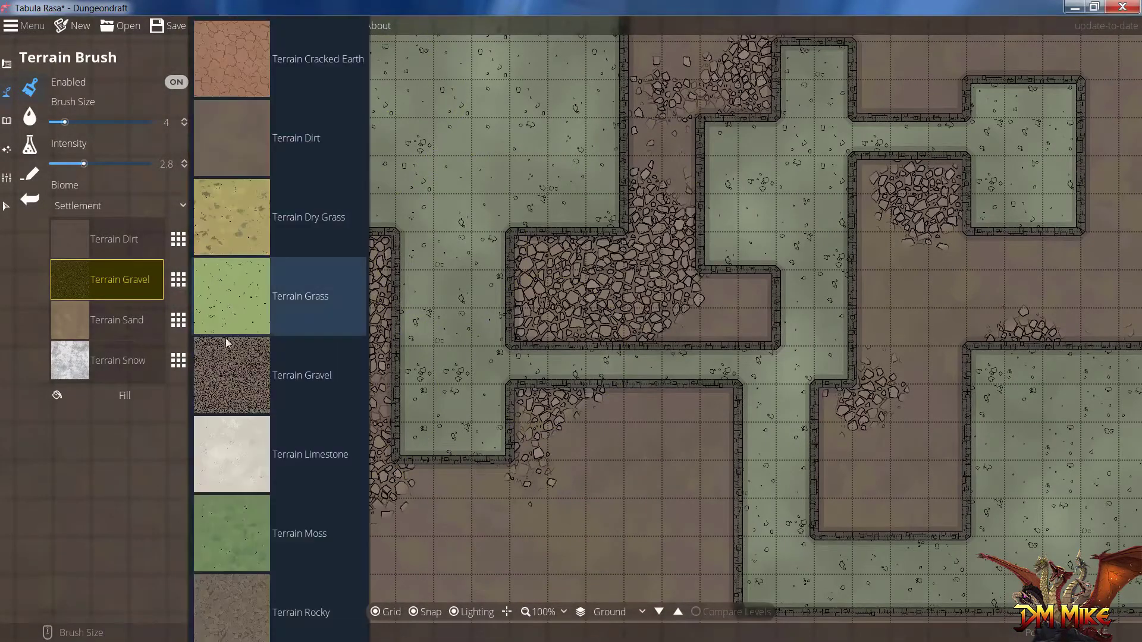
pyautogui.click(239, 220)
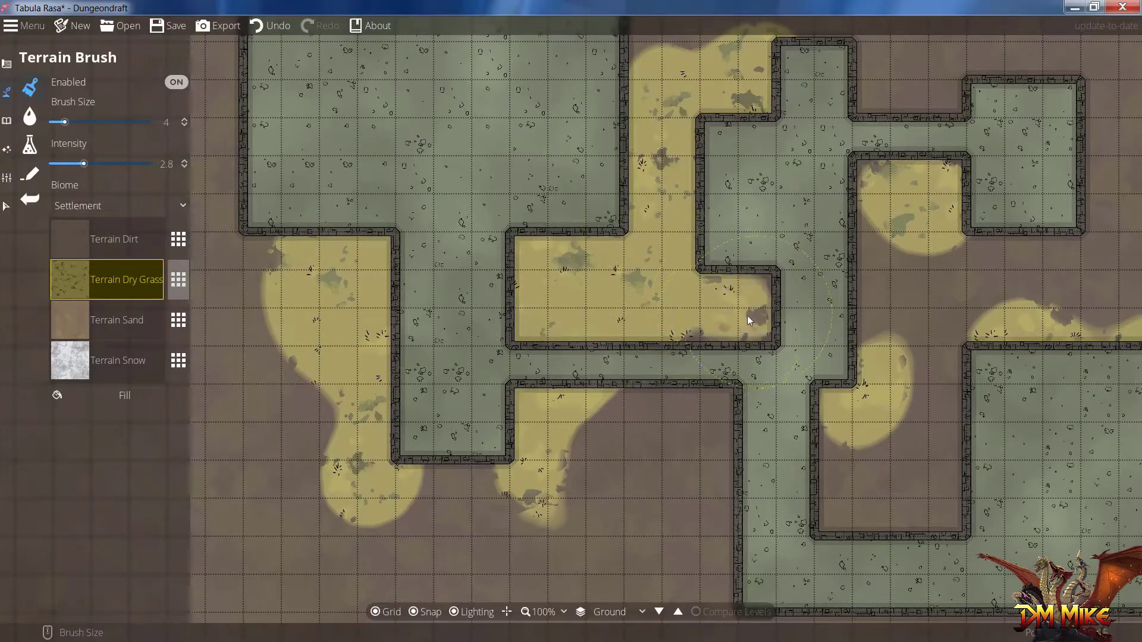
pyautogui.moveTo(748, 321)
pyautogui.mouseDown()
pyautogui.moveTo(689, 408)
pyautogui.moveTo(712, 509)
pyautogui.moveTo(623, 426)
pyautogui.moveTo(459, 440)
pyautogui.moveTo(309, 273)
pyautogui.mouseUp()
pyautogui.moveTo(385, 370)
pyautogui.mouseDown()
pyautogui.moveTo(433, 435)
pyautogui.moveTo(447, 272)
pyautogui.mouseUp()
pyautogui.moveTo(362, 107)
pyautogui.mouseDown()
pyautogui.moveTo(313, 203)
pyautogui.moveTo(327, 304)
pyautogui.moveTo(228, 347)
pyautogui.mouseUp()
# - Replace Terrain Sand with Terrain Grass and paint grass along the outer edges of the dry grass west and north of the walls
pyautogui.click(178, 320)
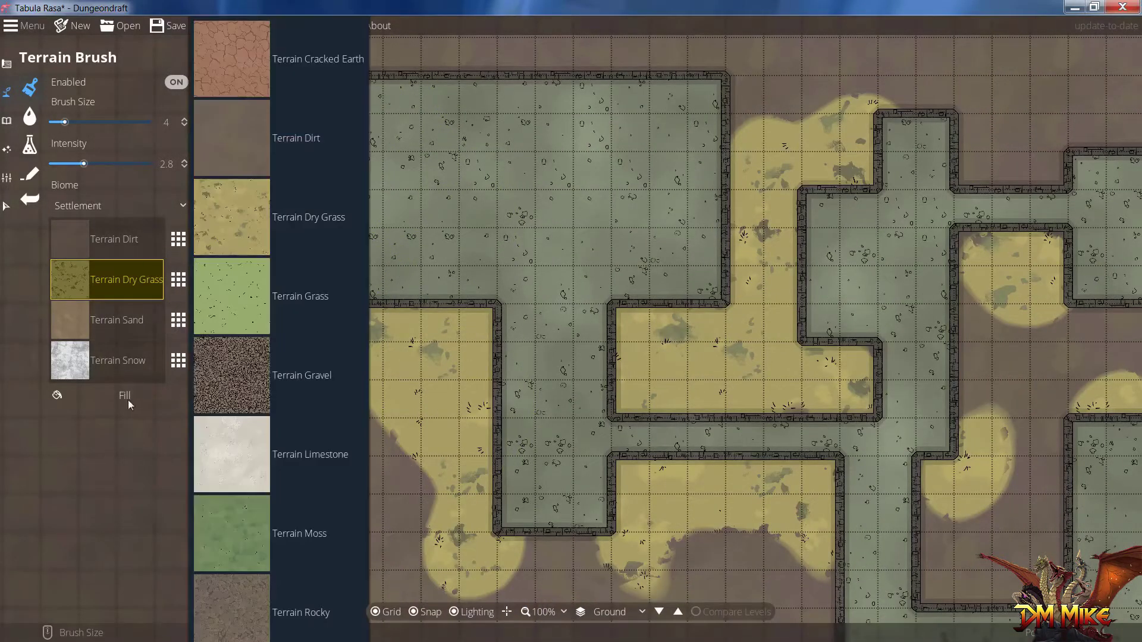
pyautogui.click(225, 321)
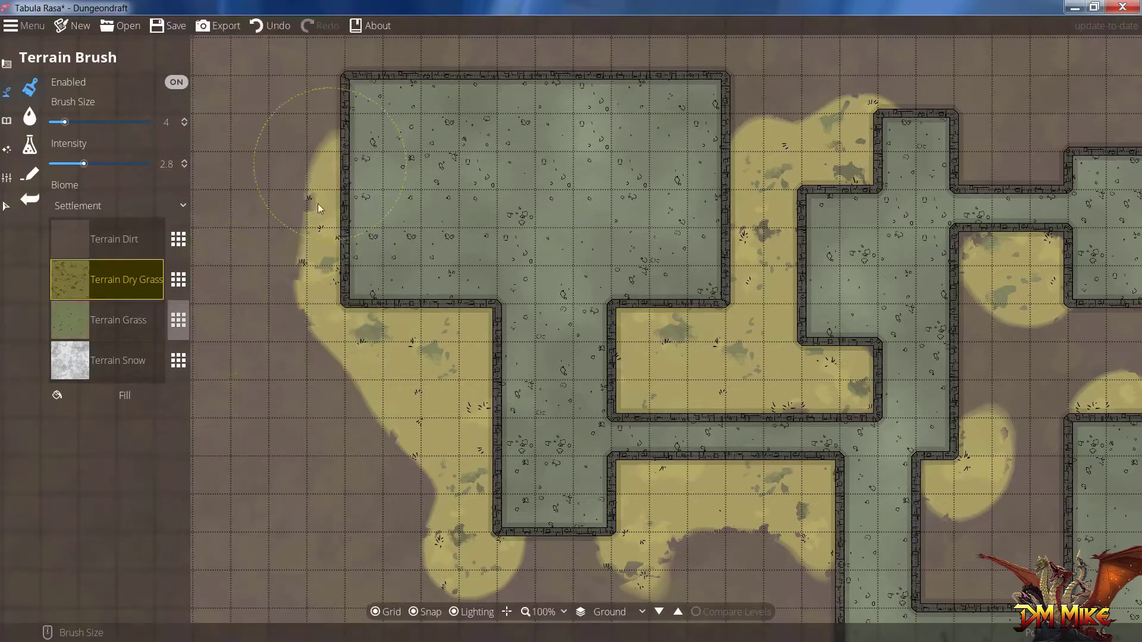
pyautogui.moveTo(336, 389)
pyautogui.mouseDown()
pyautogui.moveTo(349, 423)
pyautogui.moveTo(313, 409)
pyautogui.mouseUp()
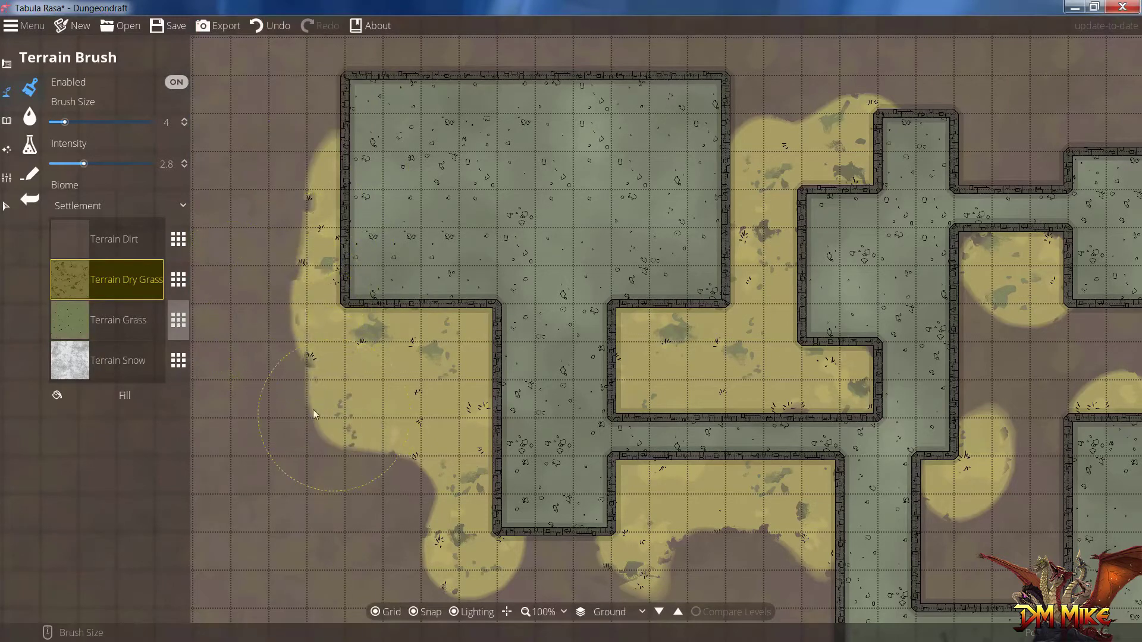
pyautogui.click(147, 330)
pyautogui.moveTo(317, 468)
pyautogui.mouseDown()
pyautogui.moveTo(401, 502)
pyautogui.moveTo(298, 337)
pyautogui.moveTo(296, 309)
pyautogui.mouseUp()
pyautogui.moveTo(299, 170)
pyautogui.mouseDown()
pyautogui.moveTo(262, 255)
pyautogui.moveTo(277, 437)
pyautogui.mouseUp()
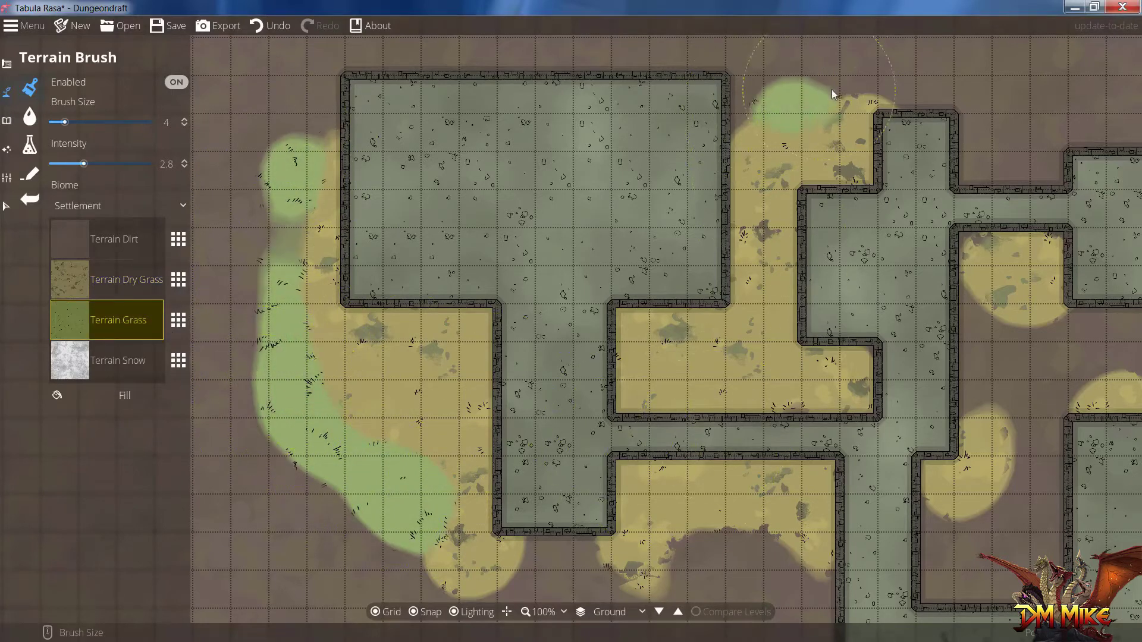
pyautogui.moveTo(833, 94)
pyautogui.mouseDown()
pyautogui.moveTo(933, 79)
pyautogui.moveTo(986, 156)
pyautogui.moveTo(1028, 148)
pyautogui.moveTo(943, 288)
pyautogui.mouseUp()
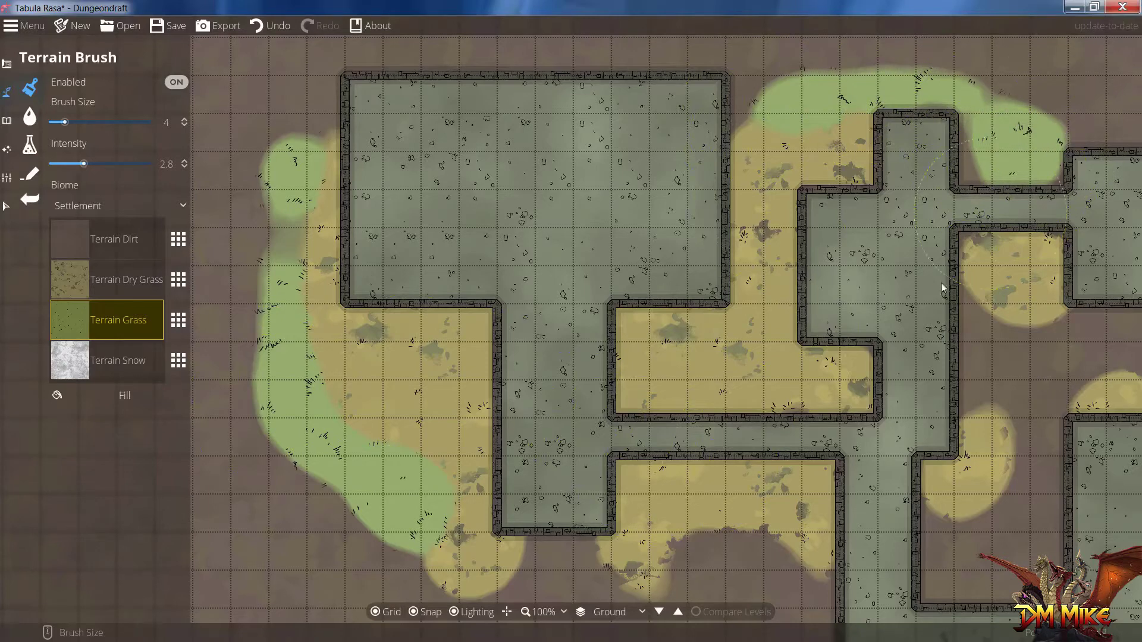
# - Place four square stone statues in the large hall, two along the north wall and two along the south wall rotated to -180
pyautogui.click(14, 119)
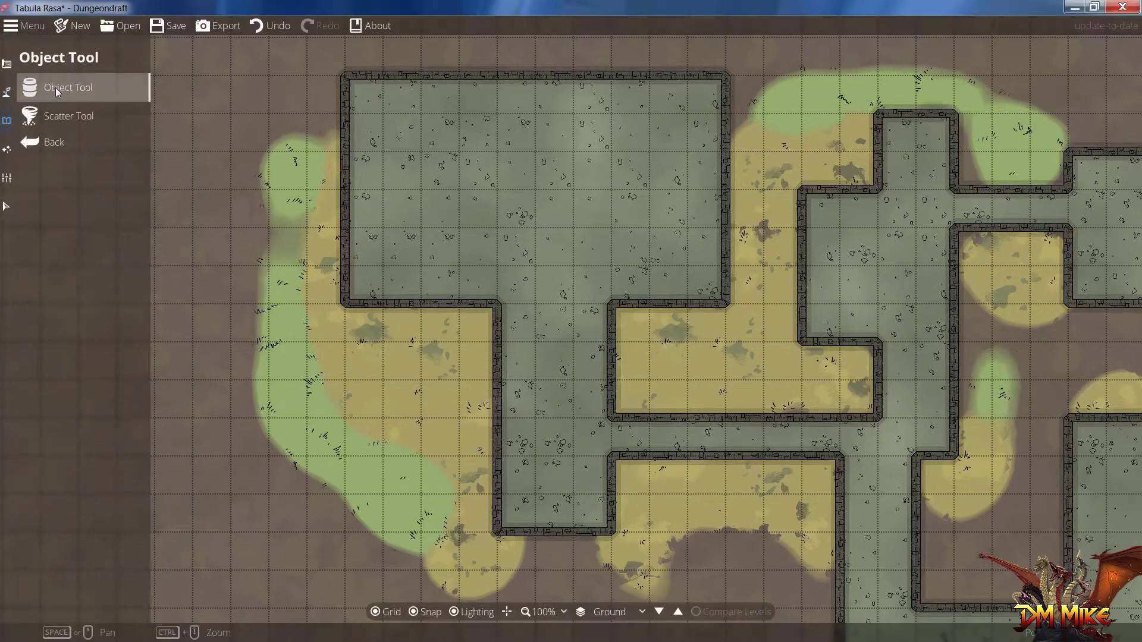
pyautogui.click(55, 88)
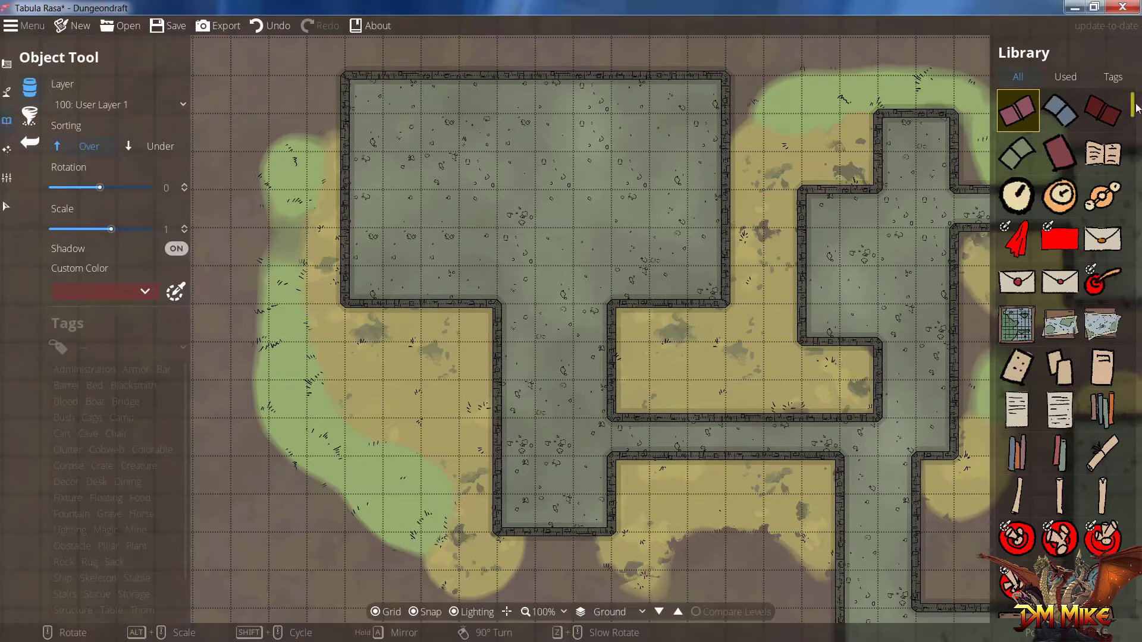
pyautogui.moveTo(1133, 106); pyautogui.dragTo(1132, 303)
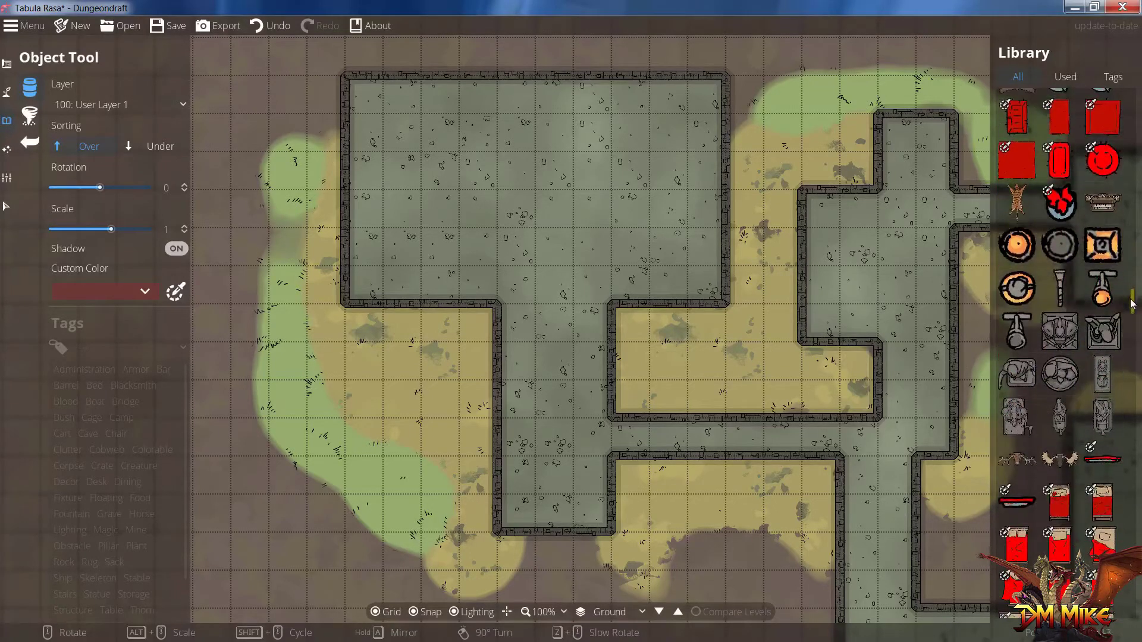
pyautogui.click(1065, 355)
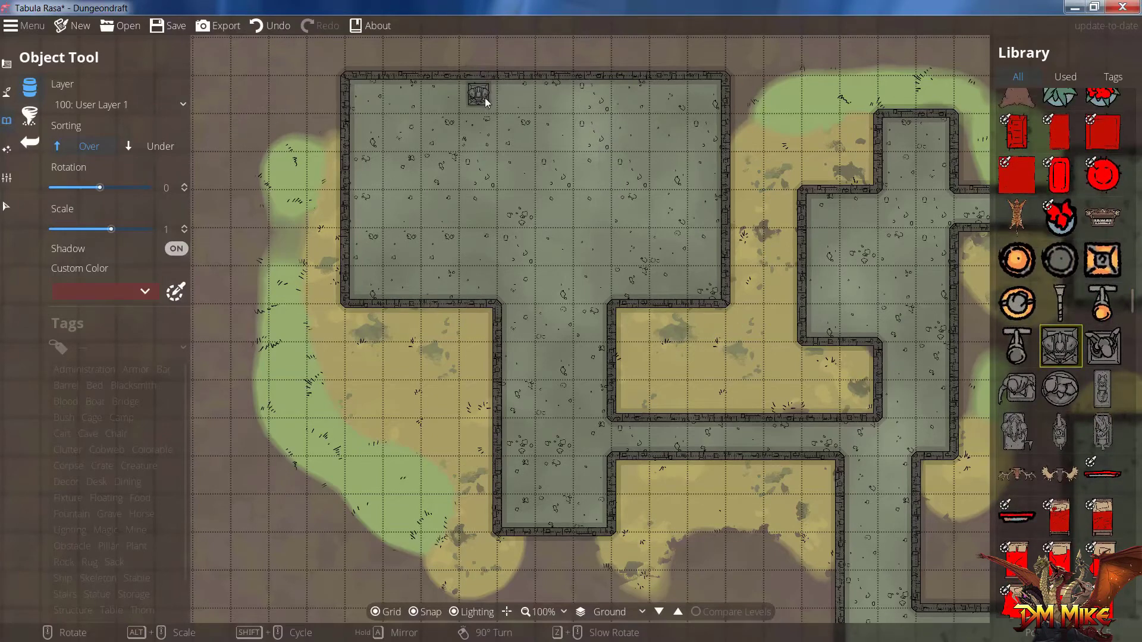
pyautogui.rightClick(630, 287)
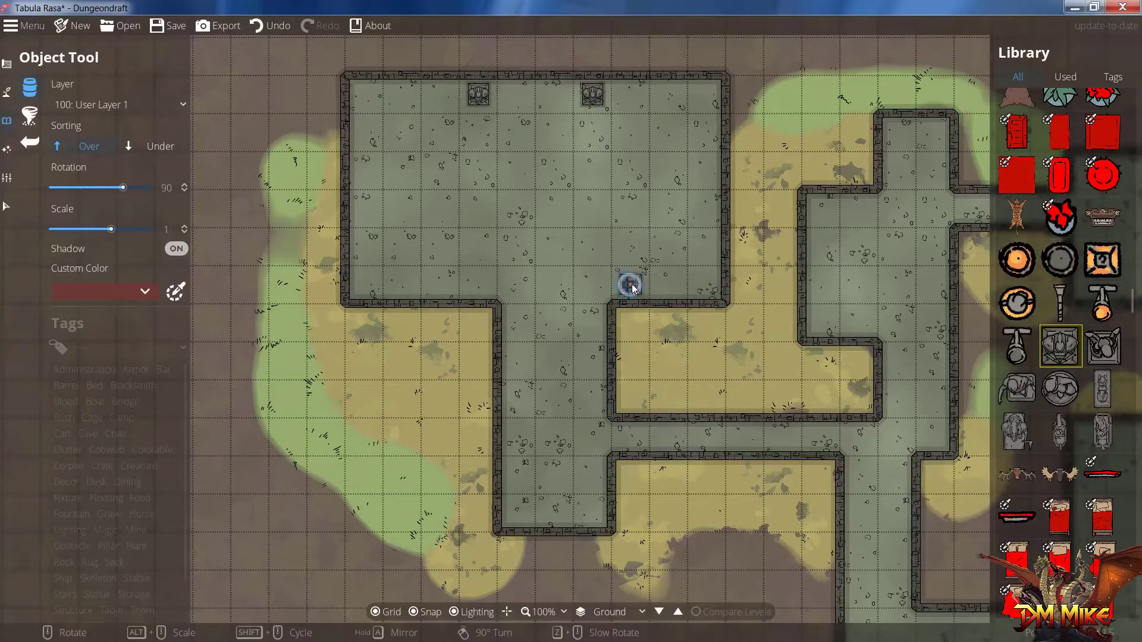
pyautogui.rightClick(629, 287)
pyautogui.click(631, 288)
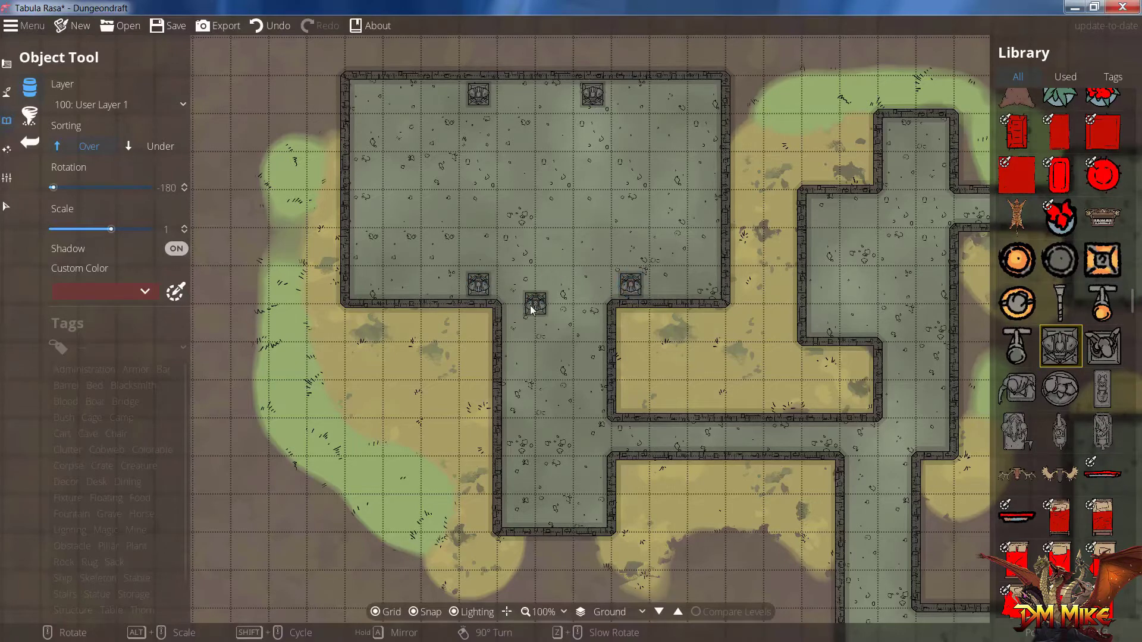
# - Place two red beds rotated to -90 along the west side of the large hall
pyautogui.click(1061, 516)
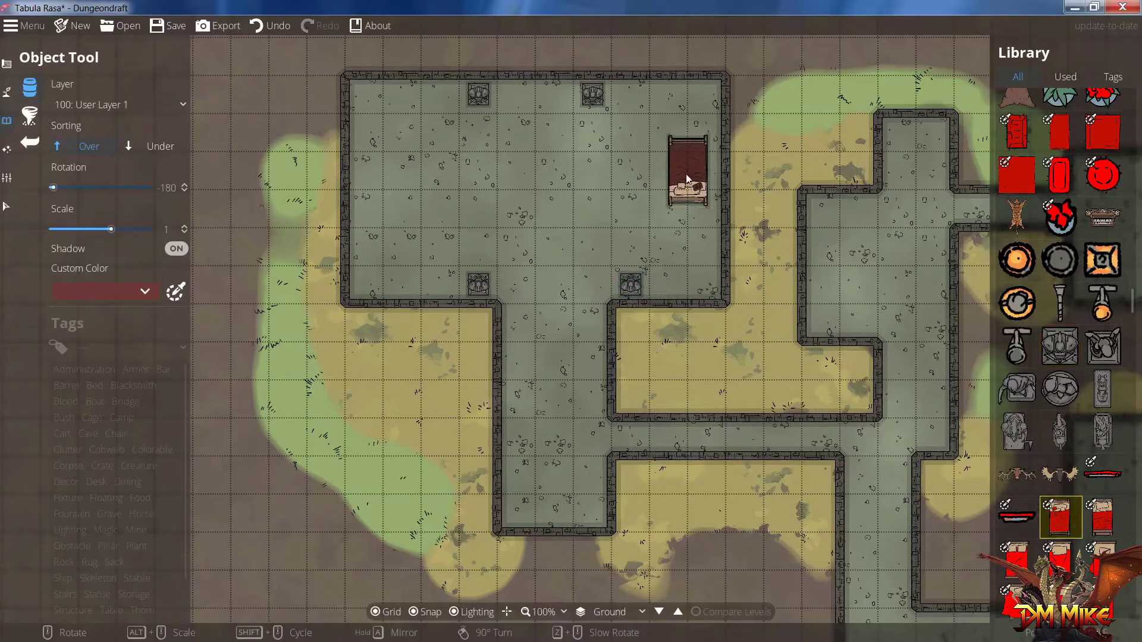
pyautogui.rightClick(687, 179)
pyautogui.rightClick(530, 184)
pyautogui.rightClick(395, 190)
pyautogui.rightClick(404, 185)
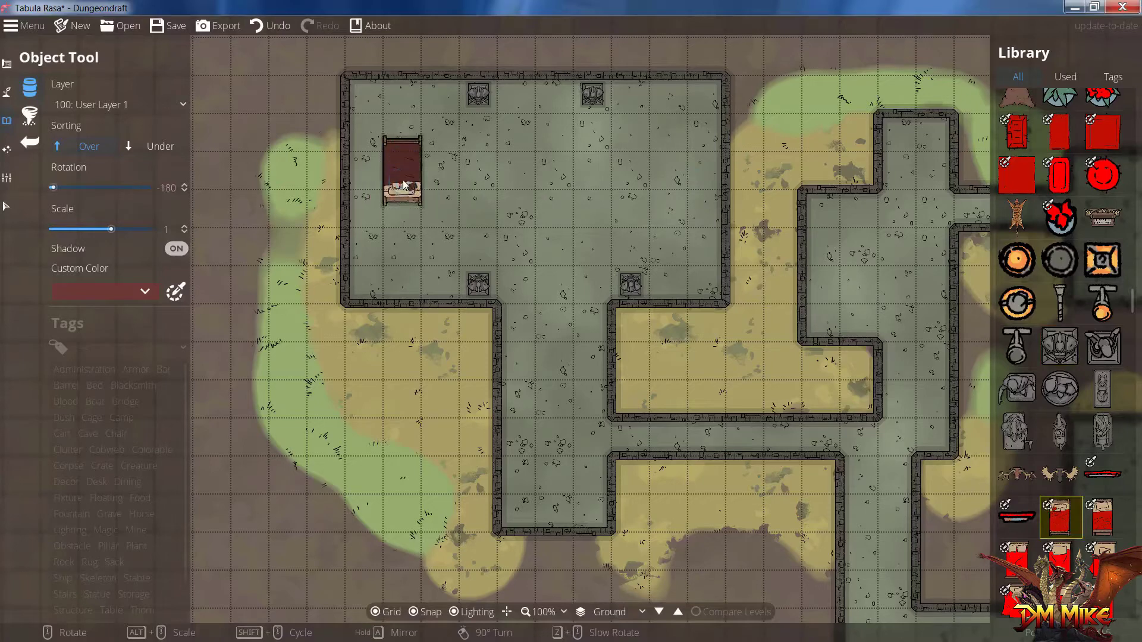
pyautogui.rightClick(400, 182)
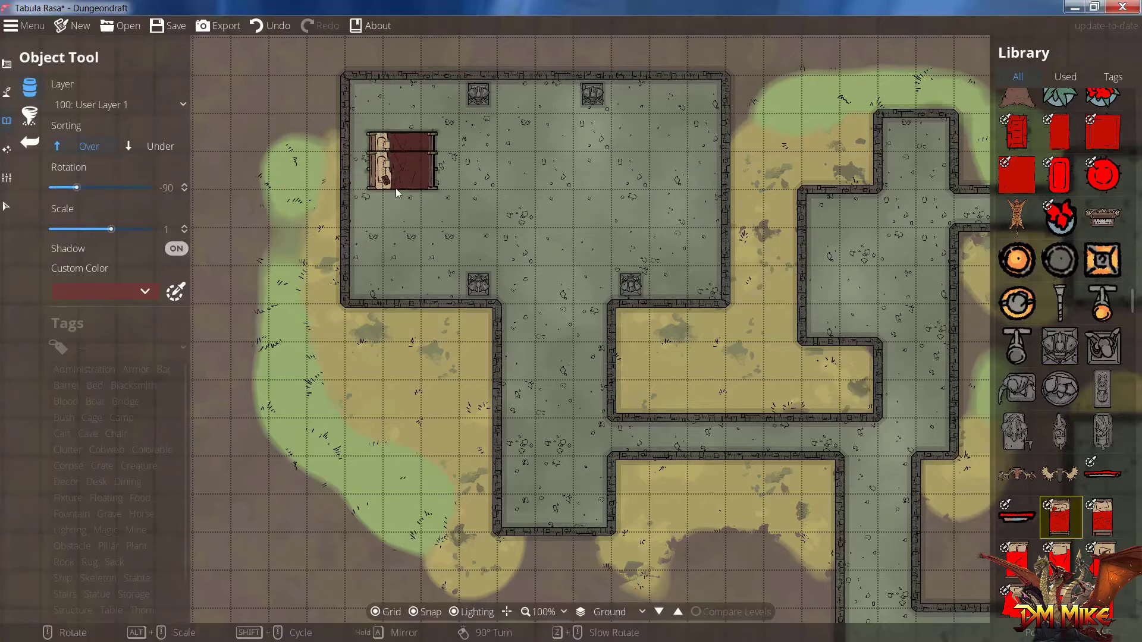
pyautogui.click(404, 232)
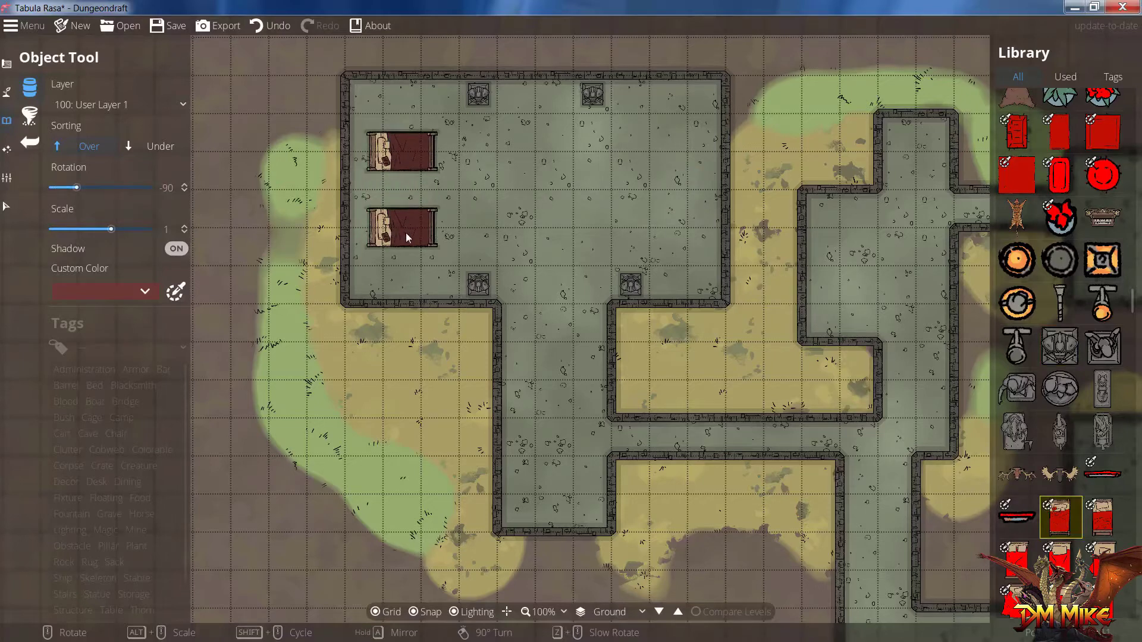
# - Turn off snapping and mount the trophy decoration on the large hall's east wall, rotated to 90
pyautogui.click(414, 613)
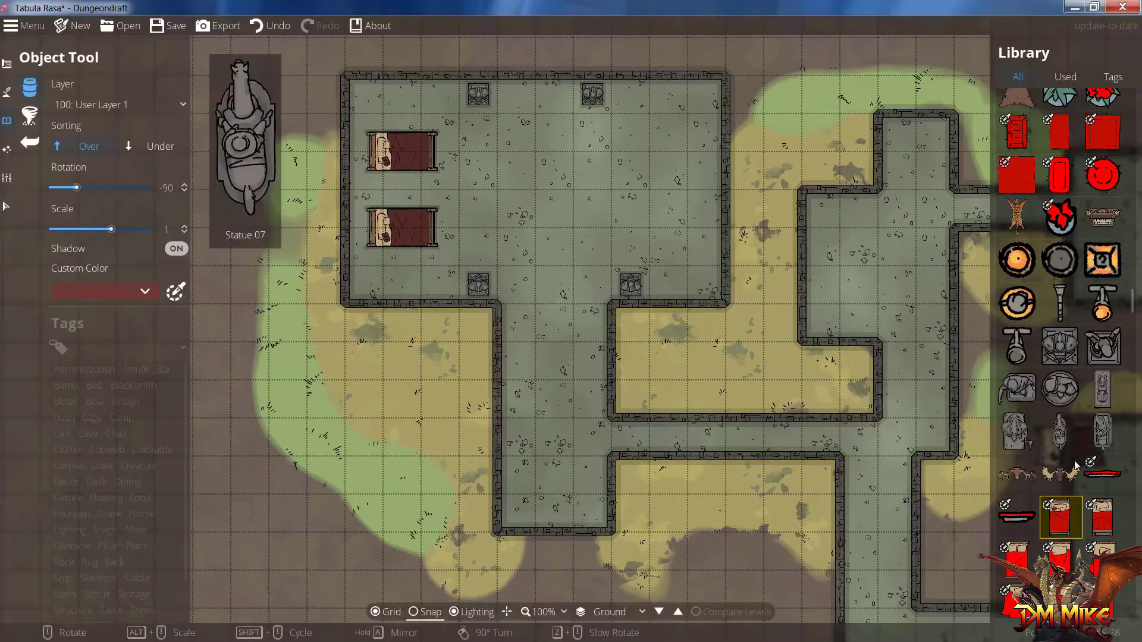
pyautogui.click(1018, 474)
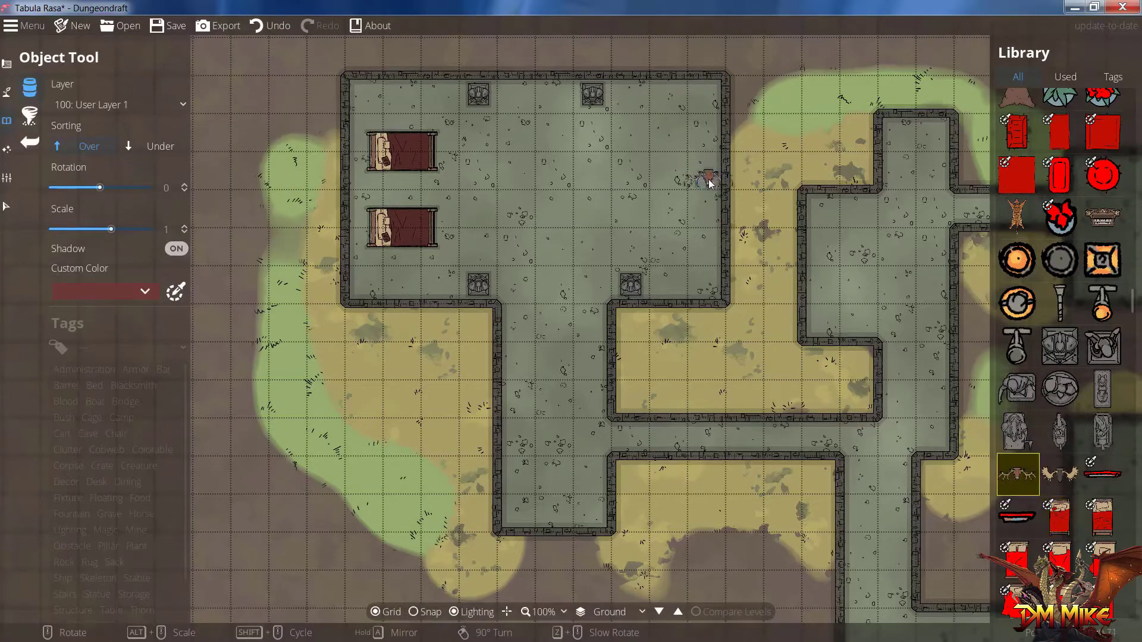
pyautogui.rightClick(709, 182)
pyautogui.click(712, 188)
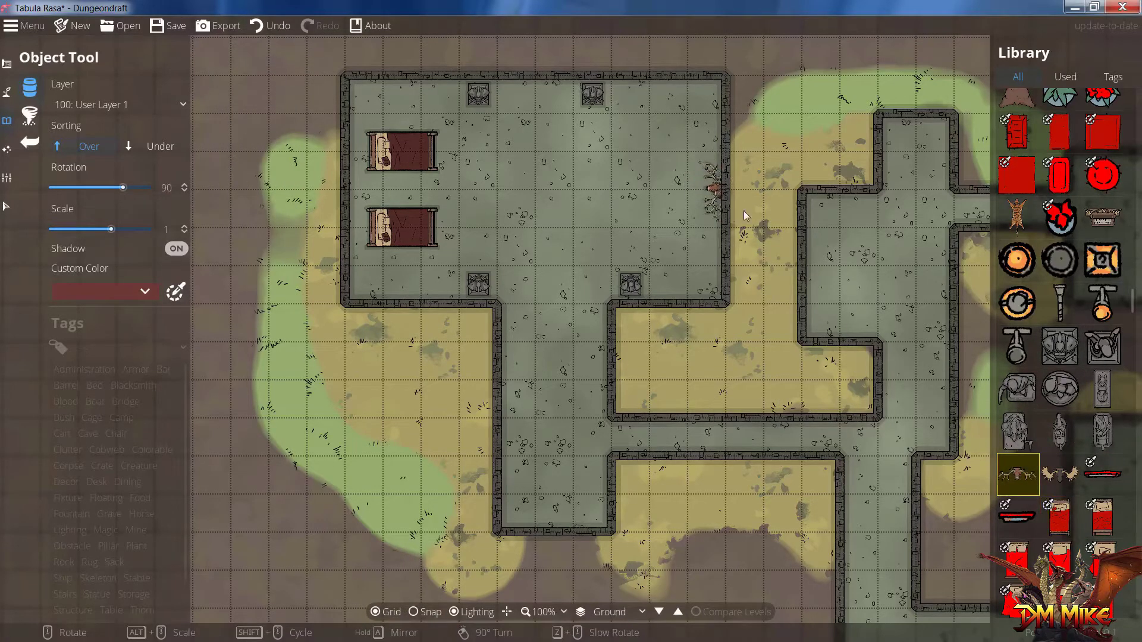
# - Lay a square red carpet in the middle of the large hall and place a green plant beside each of the four statues
pyautogui.click(1011, 175)
pyautogui.click(516, 192)
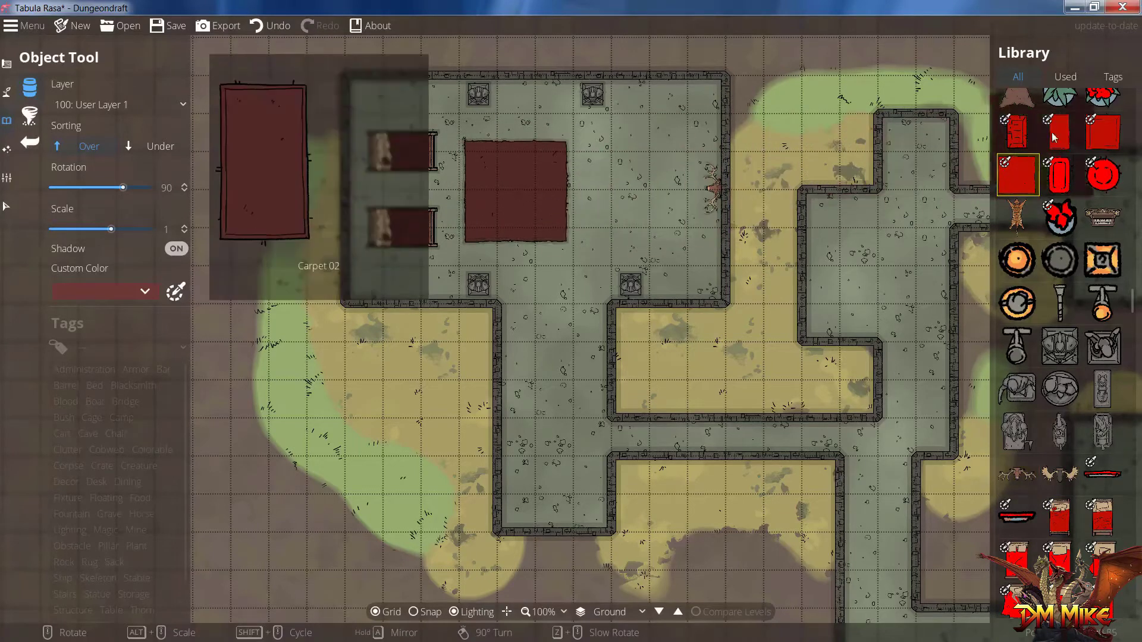
pyautogui.click(1060, 97)
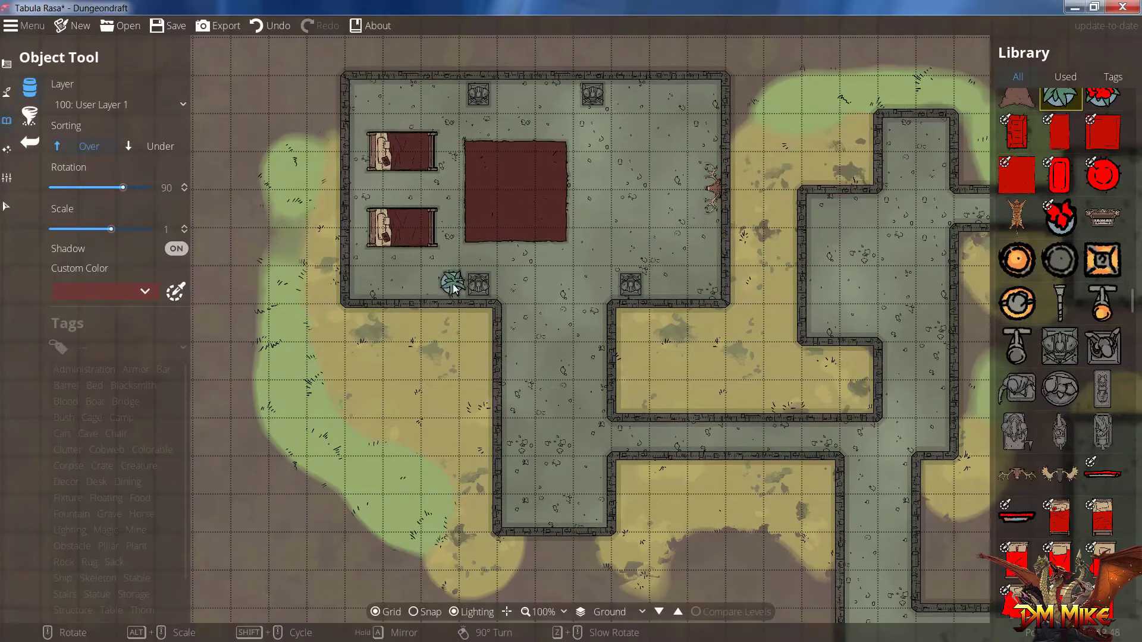
pyautogui.click(453, 289)
pyautogui.click(459, 99)
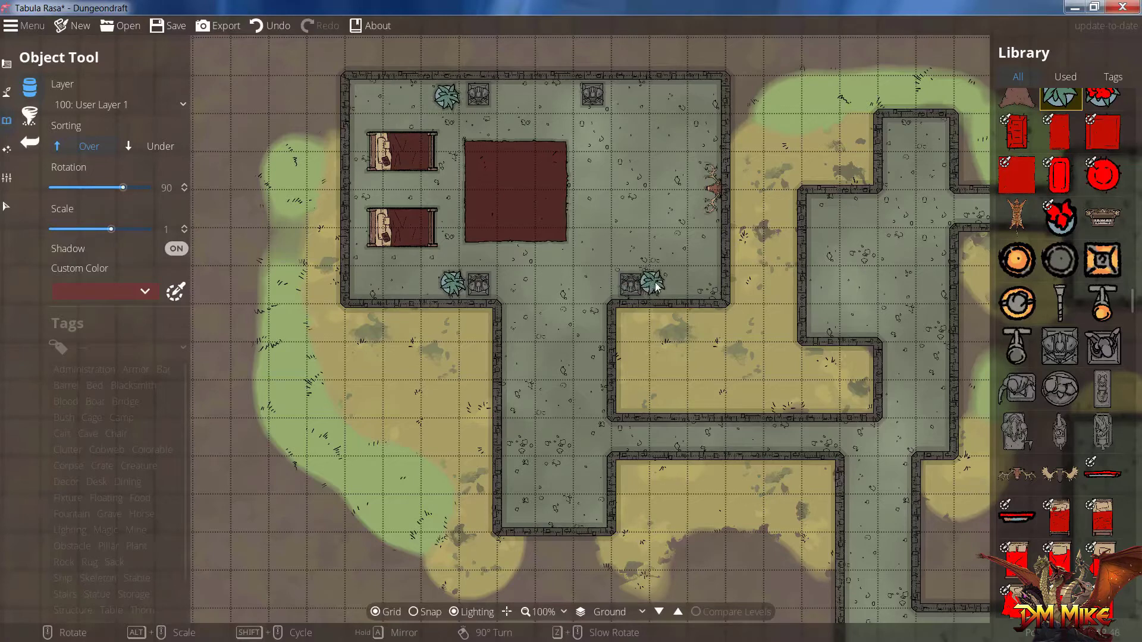
pyautogui.click(658, 284)
pyautogui.click(632, 101)
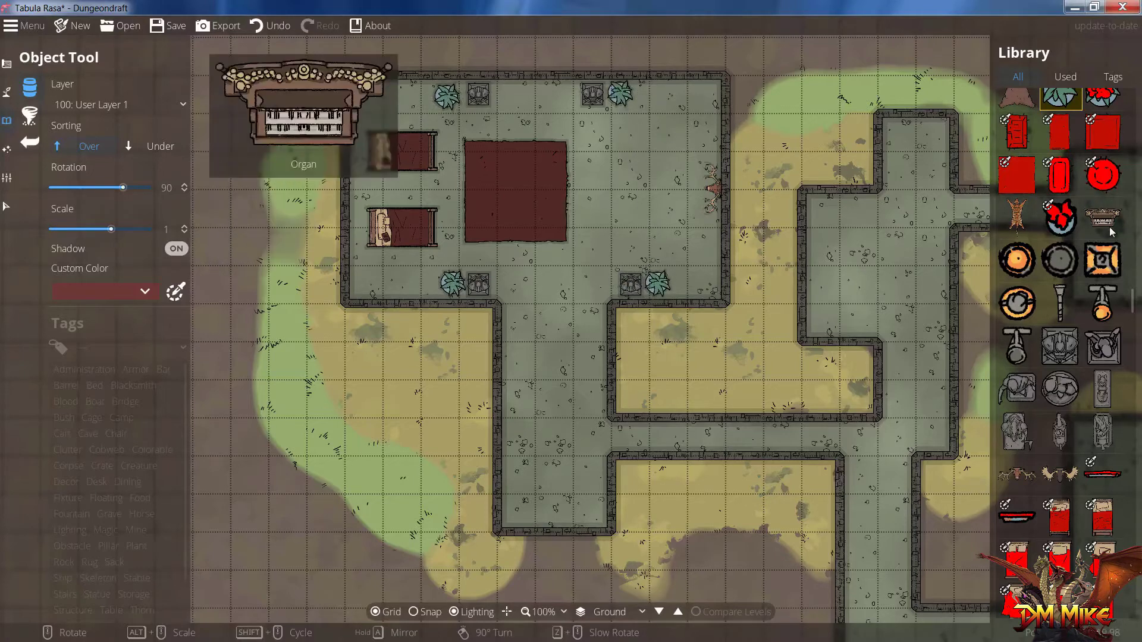
# - Place the Organ against the hall's east wall and an armor figure on each side of the southern passage, the western one rotated to -90
pyautogui.click(1107, 224)
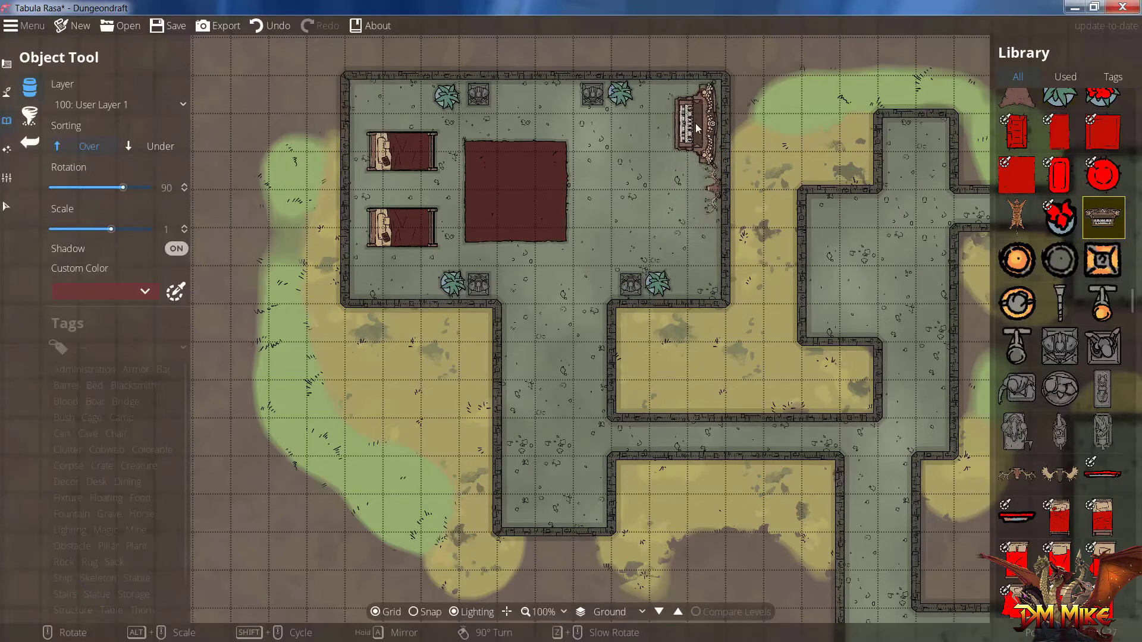
pyautogui.click(702, 128)
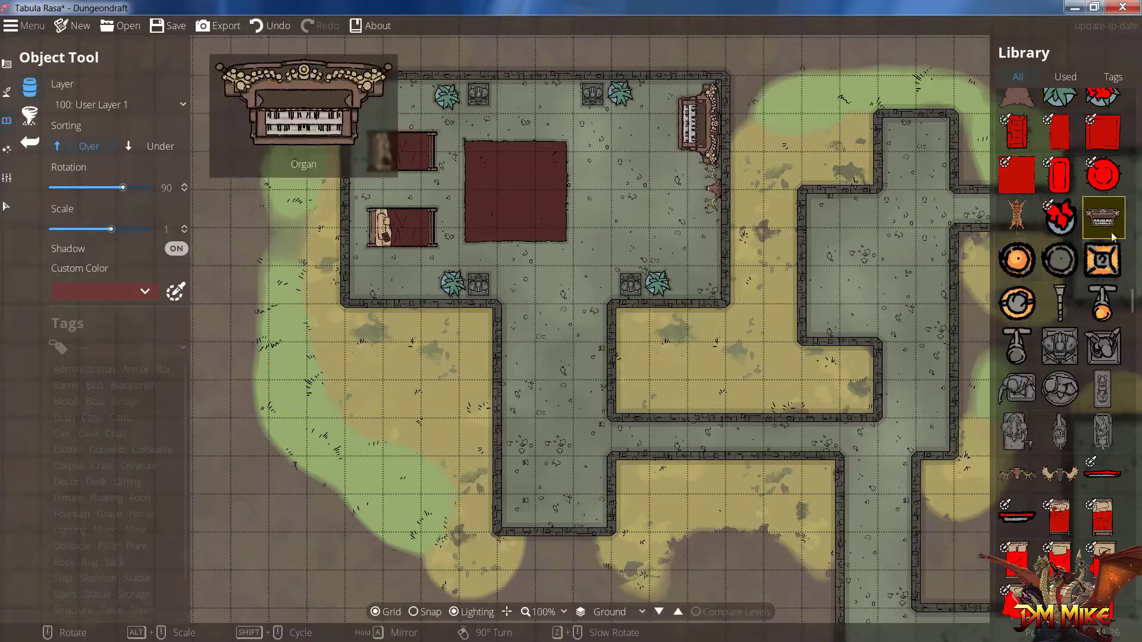
pyautogui.moveTo(1136, 266); pyautogui.dragTo(1137, 276)
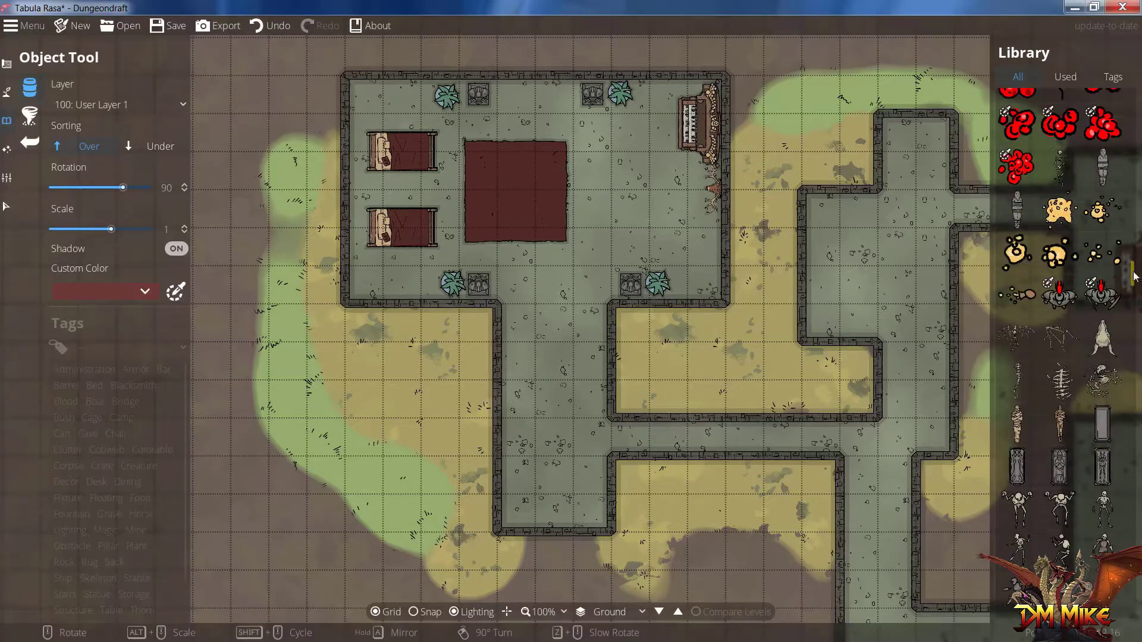
pyautogui.click(1060, 295)
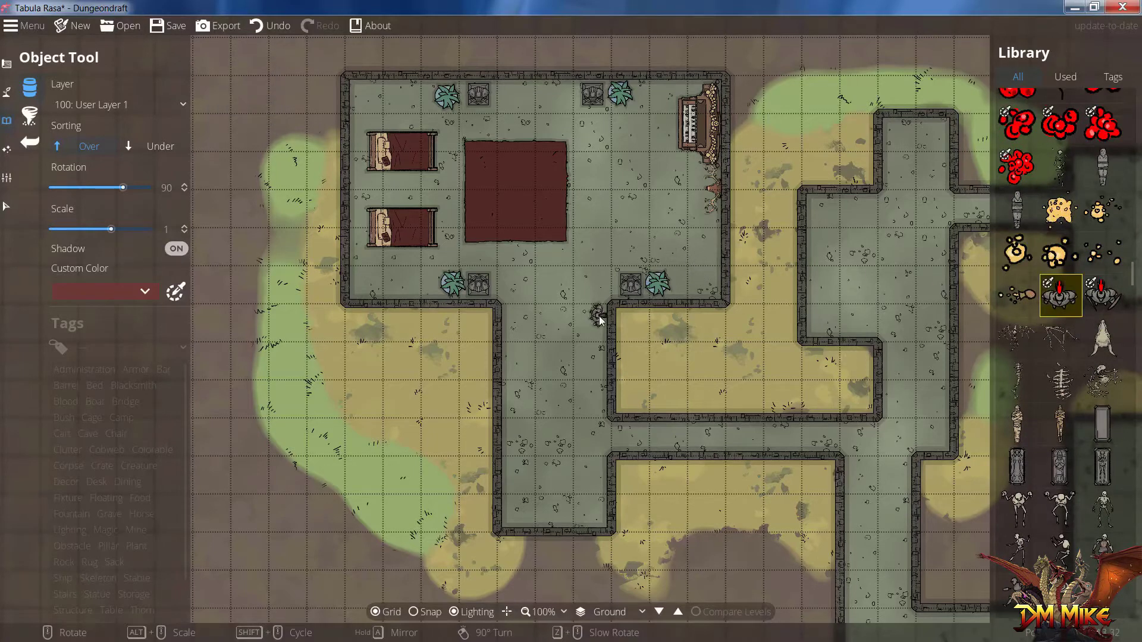
pyautogui.click(599, 318)
pyautogui.scroll(-6, 512, 320)
pyautogui.click(513, 319)
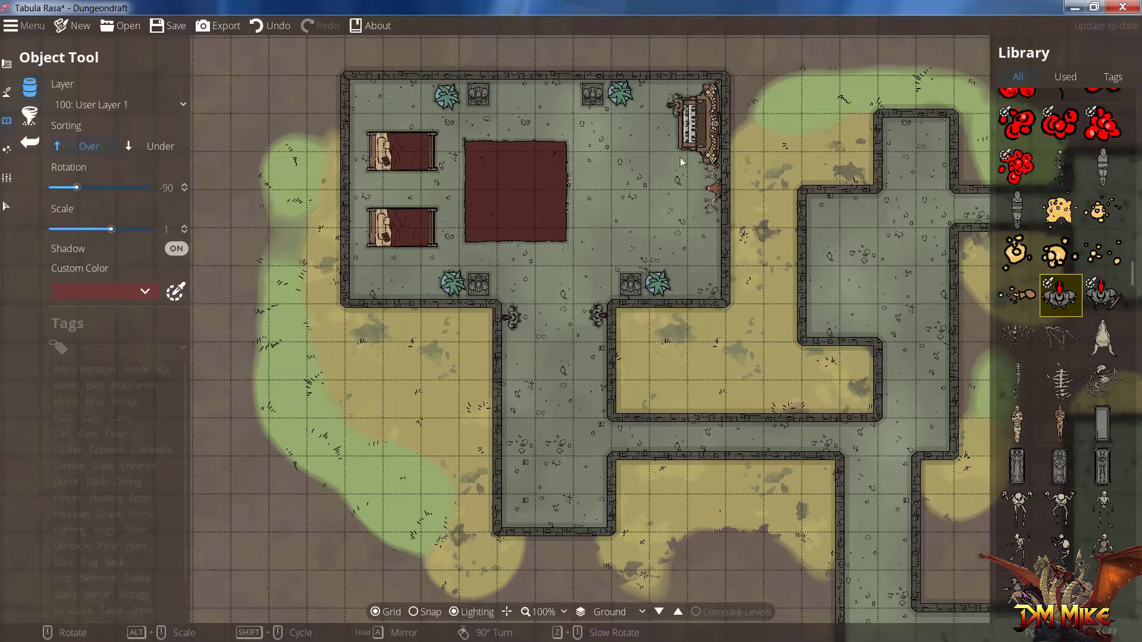
# - Place three open stone coffins side by side at rotation 0 in the south end of the hall's passage
pyautogui.click(1101, 433)
pyautogui.scroll(3, 545, 416)
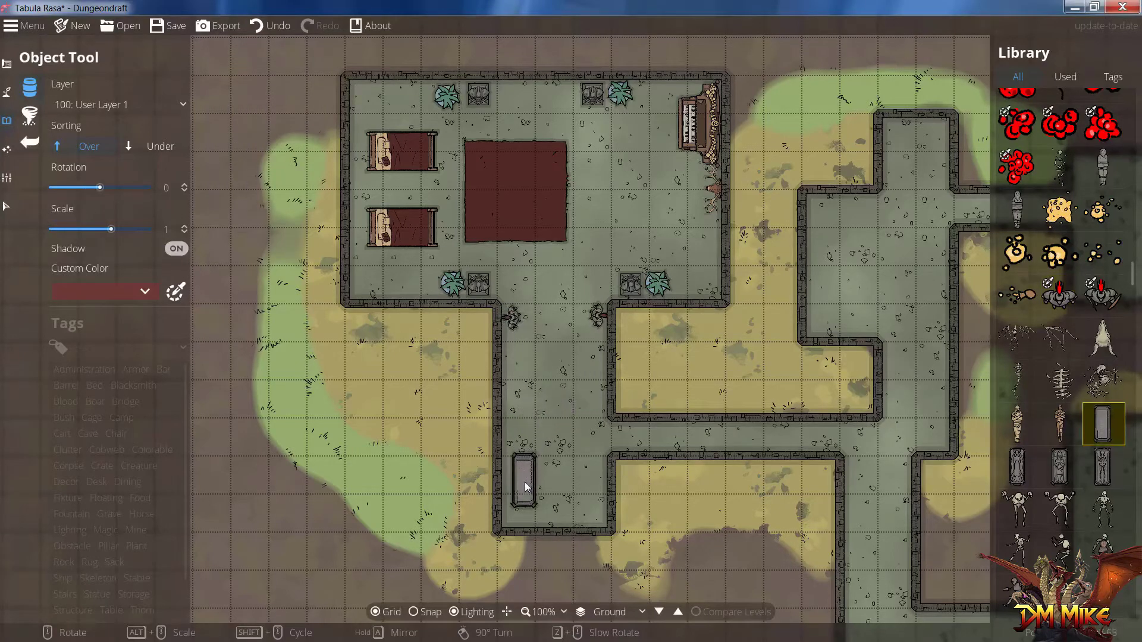
pyautogui.click(523, 489)
pyautogui.click(559, 492)
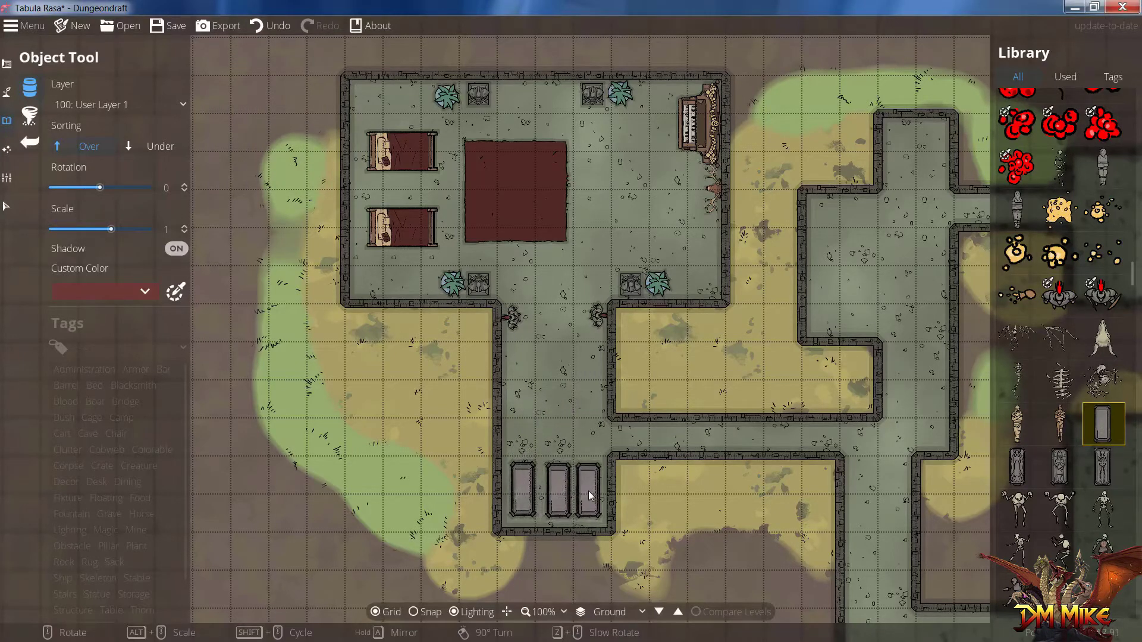
pyautogui.click(589, 490)
# - Lay a wrapped mummy inside each of the three stone coffins
pyautogui.moveTo(1061, 431)
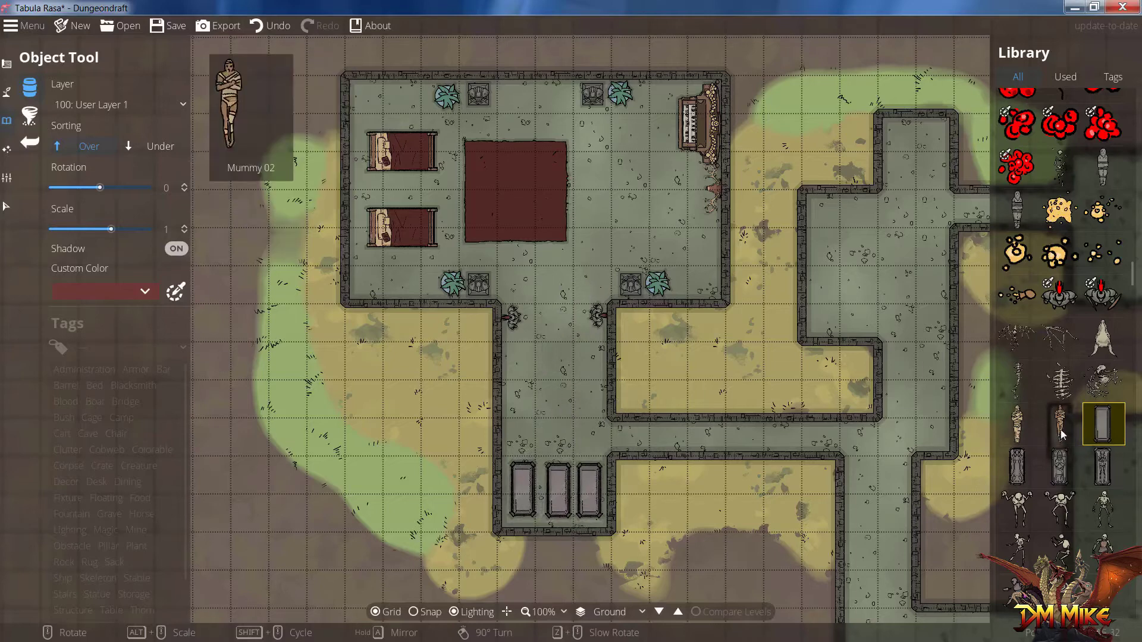
pyautogui.click(1018, 424)
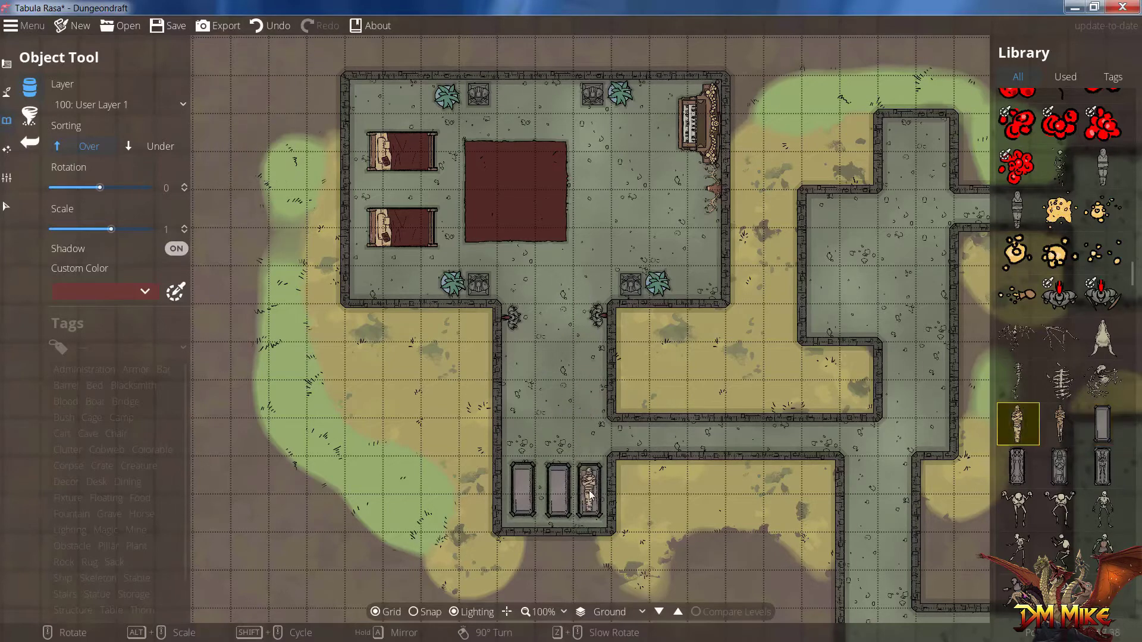
pyautogui.click(589, 491)
pyautogui.click(557, 491)
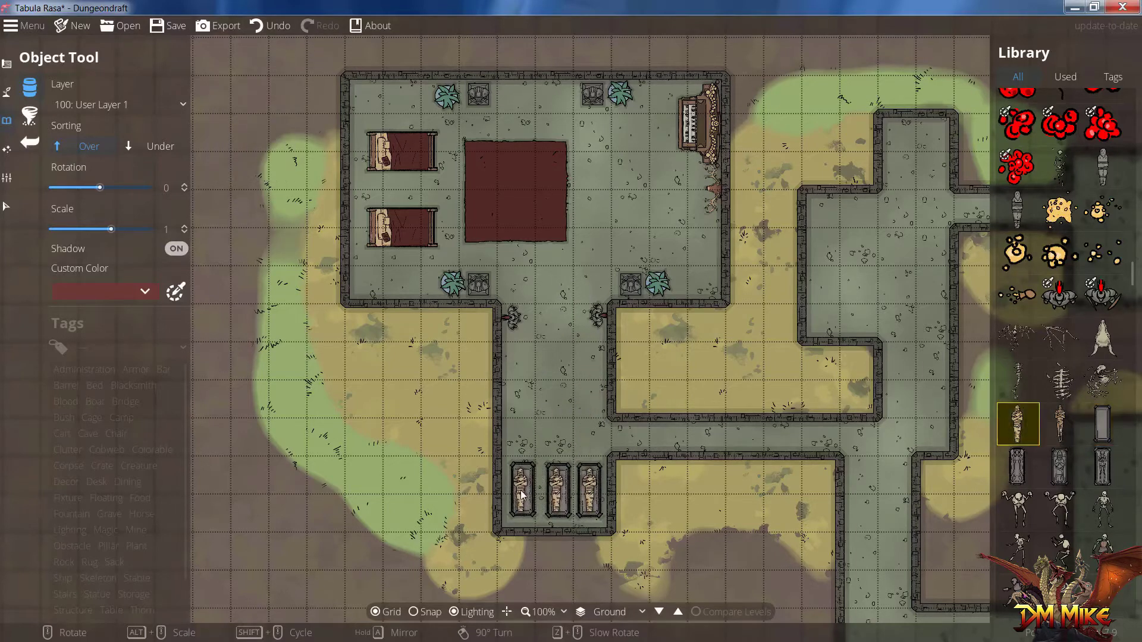
pyautogui.click(521, 491)
pyautogui.moveTo(720, 395); pyautogui.dragTo(601, 443)
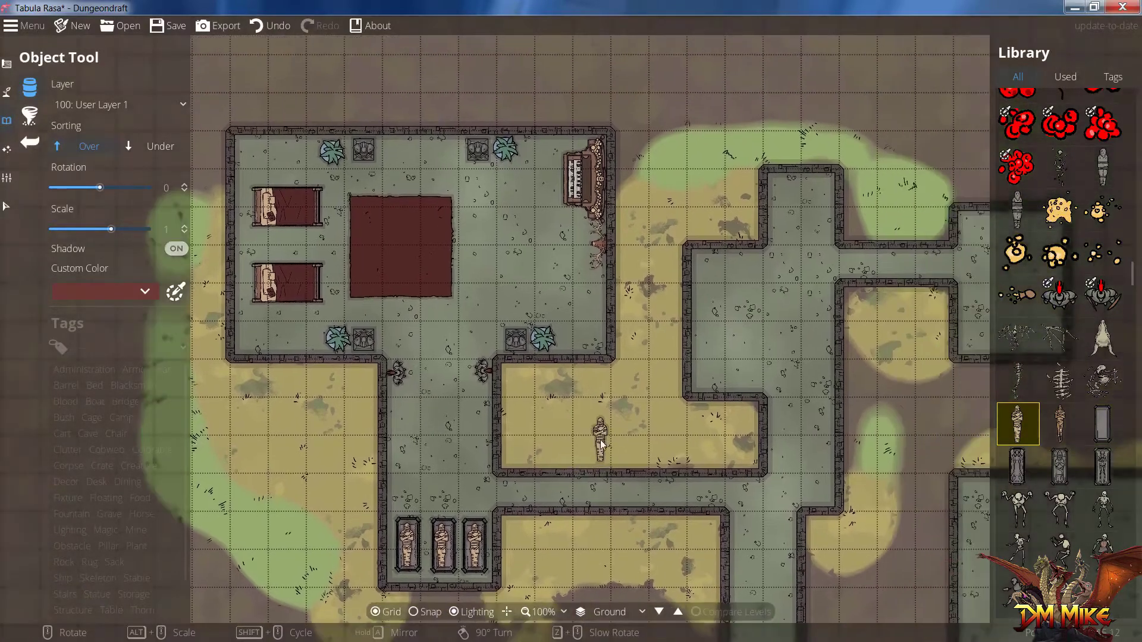
pyautogui.moveTo(713, 380); pyautogui.dragTo(637, 334)
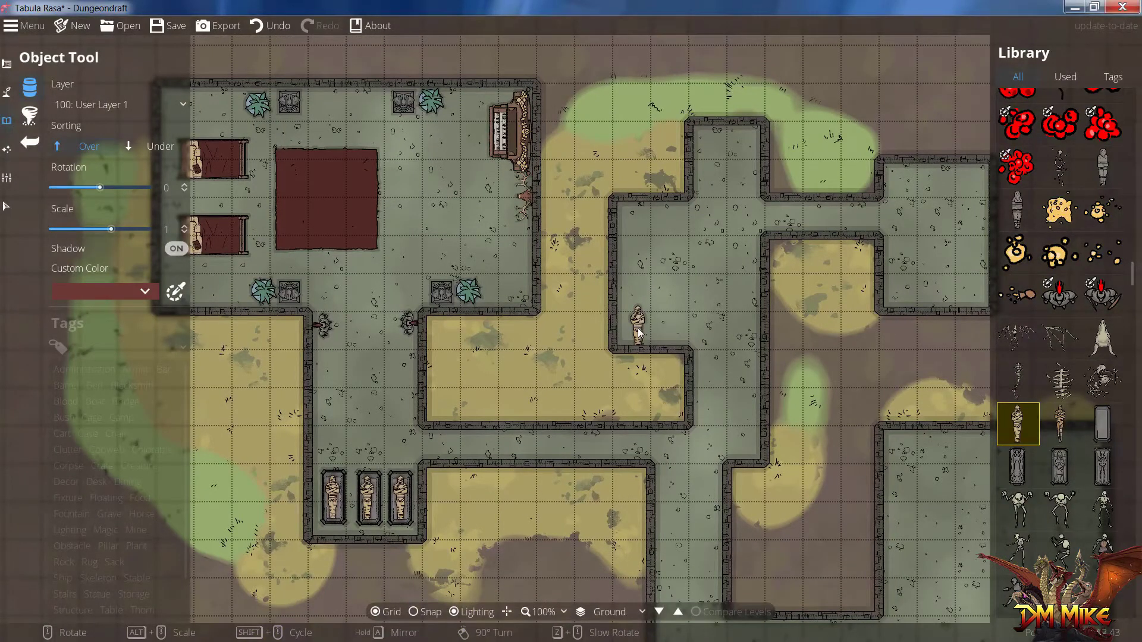
# - Discard the unsaved changes and open the map Goblin Encounter 1 Forest at 100% zoom
pyautogui.click(132, 25)
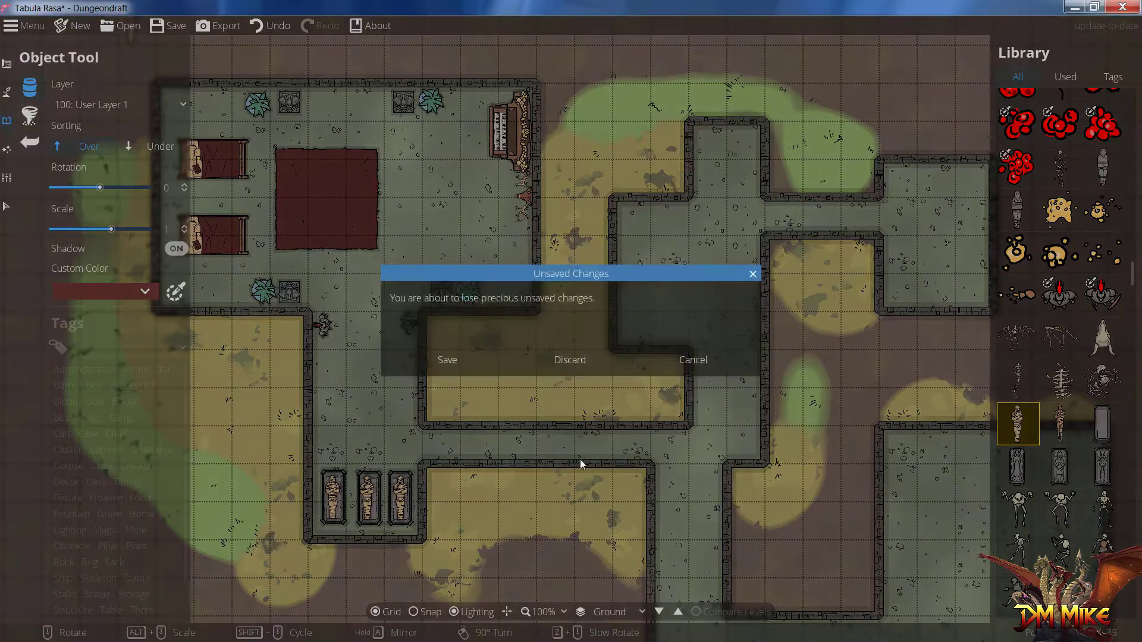
pyautogui.click(576, 359)
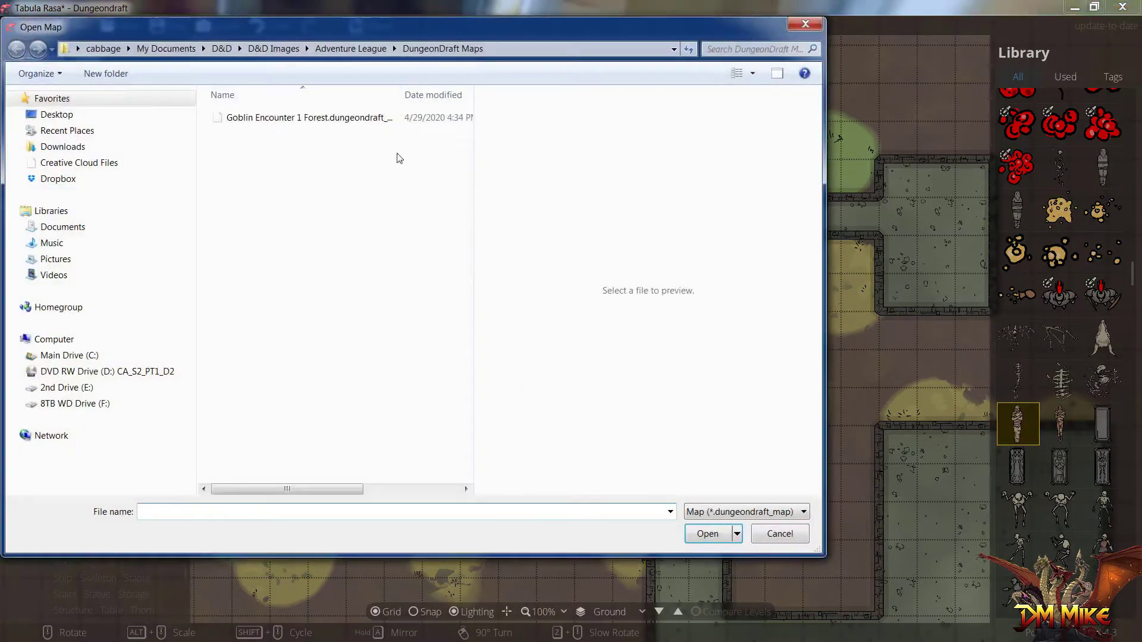
pyautogui.click(257, 122)
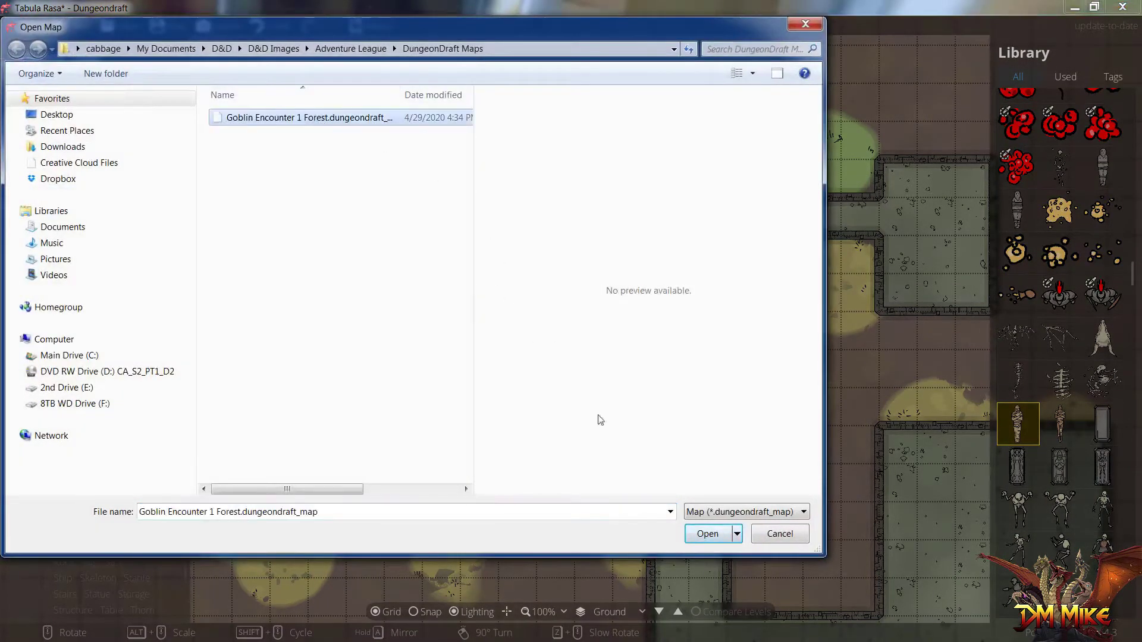
pyautogui.click(699, 532)
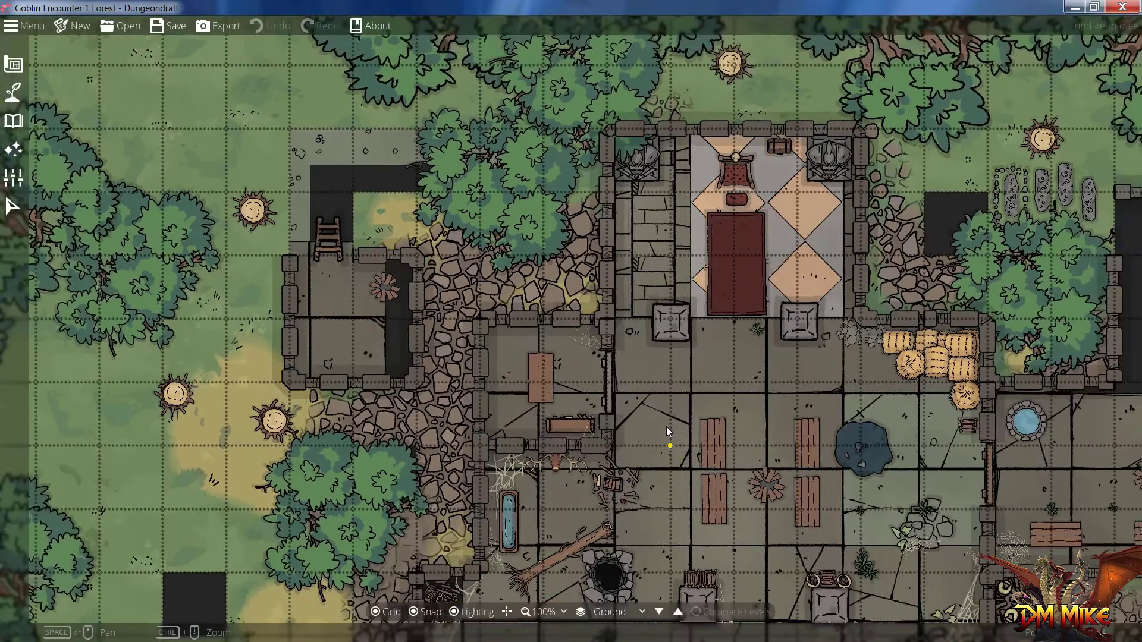
pyautogui.click(544, 612)
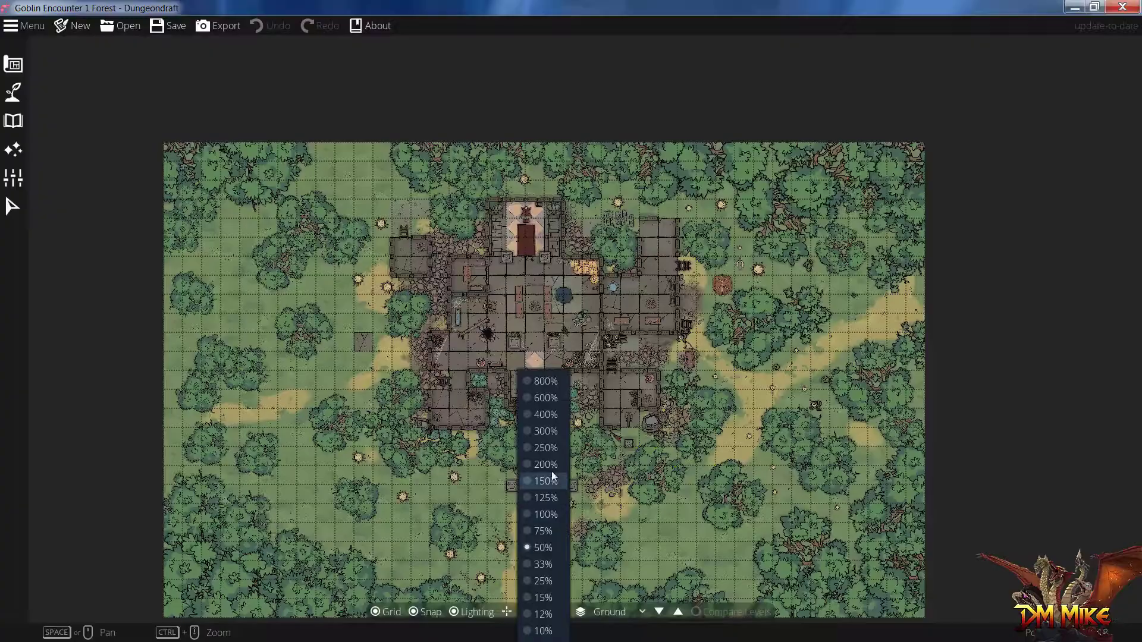
pyautogui.click(546, 515)
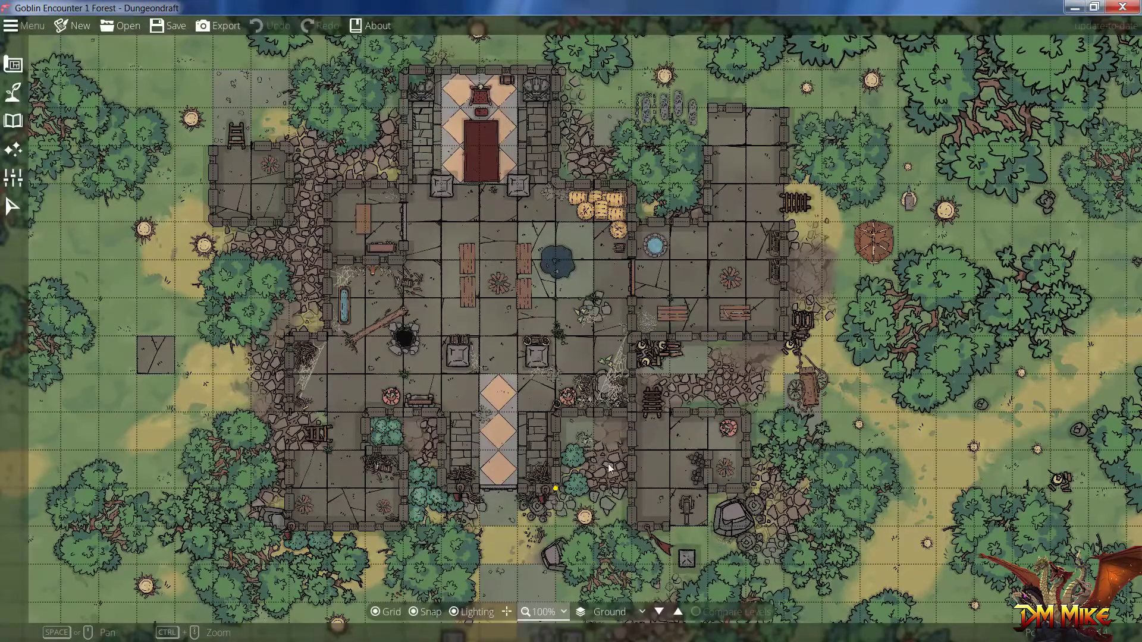
# - Hide the grid and zoom the forest map out to 75% and 50% to view the whole layout
pyautogui.click(378, 616)
pyautogui.moveTo(550, 490); pyautogui.dragTo(608, 492)
pyautogui.click(566, 613)
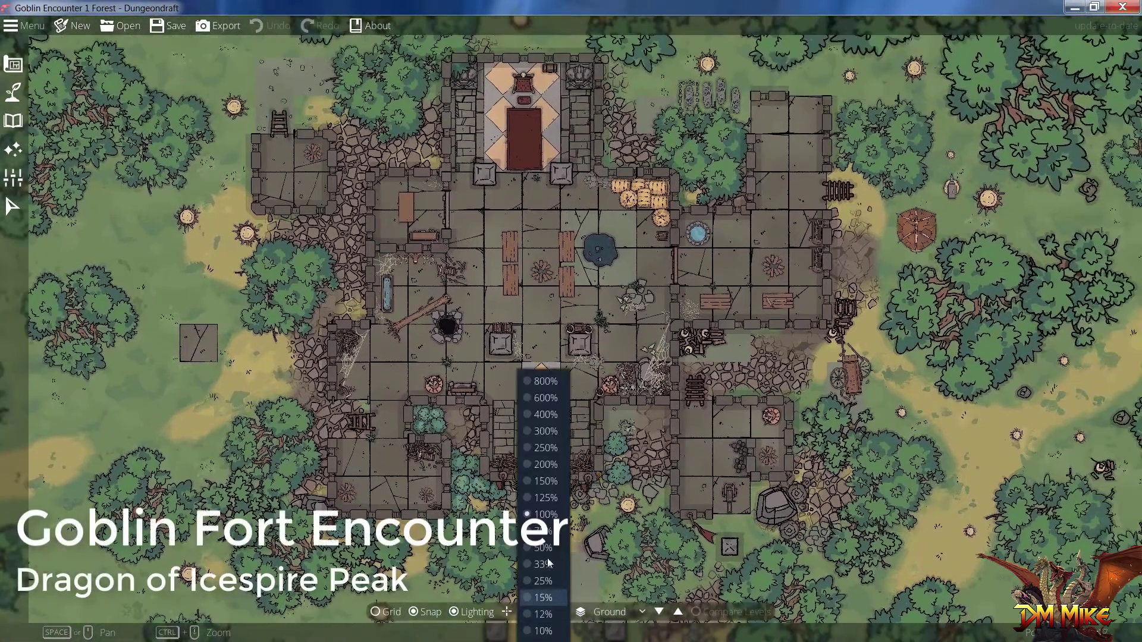
pyautogui.click(546, 536)
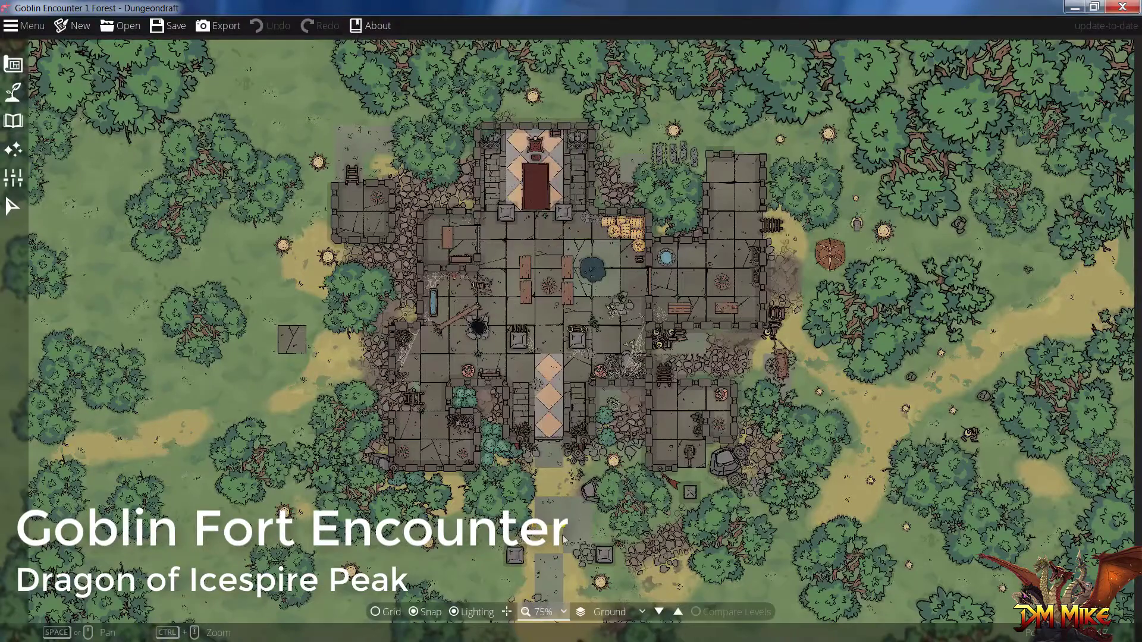
pyautogui.click(562, 613)
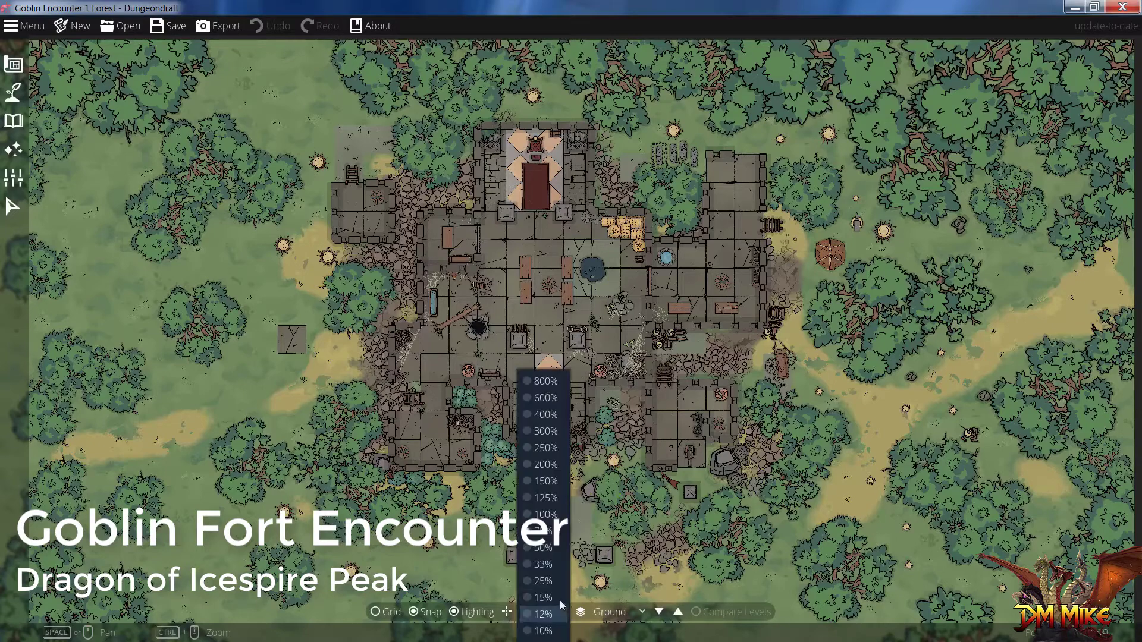
pyautogui.click(547, 546)
pyautogui.moveTo(743, 398); pyautogui.dragTo(691, 333)
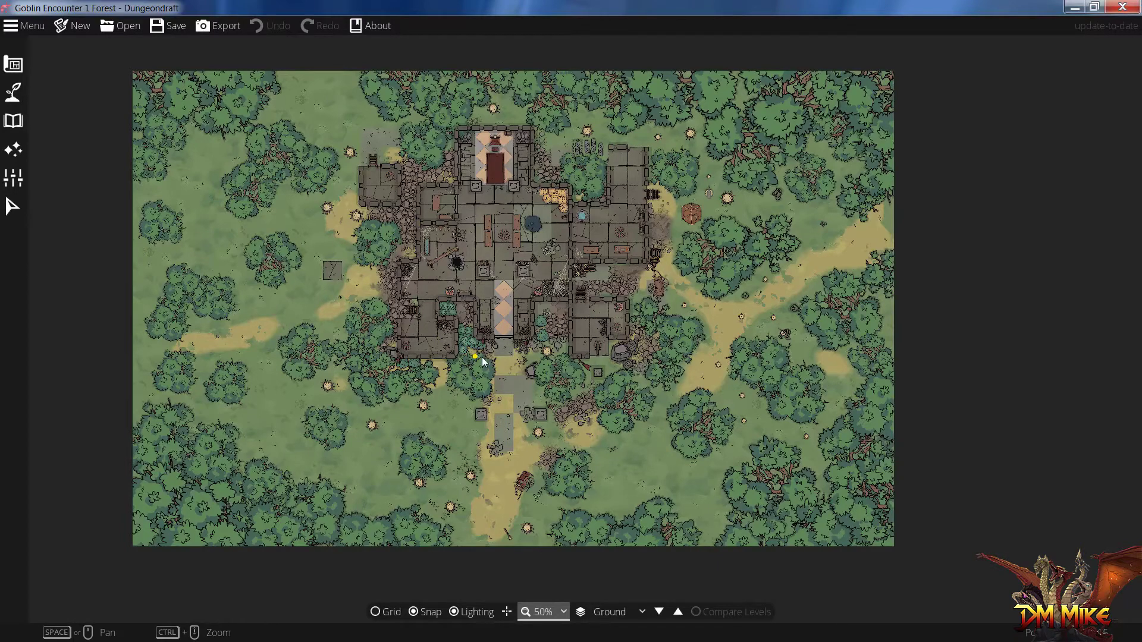
# - Examine the ruined fort's rooms, the eastern path and the southern entrance road at 125% zoom, finishing with a 100% view of the fort
pyautogui.click(562, 614)
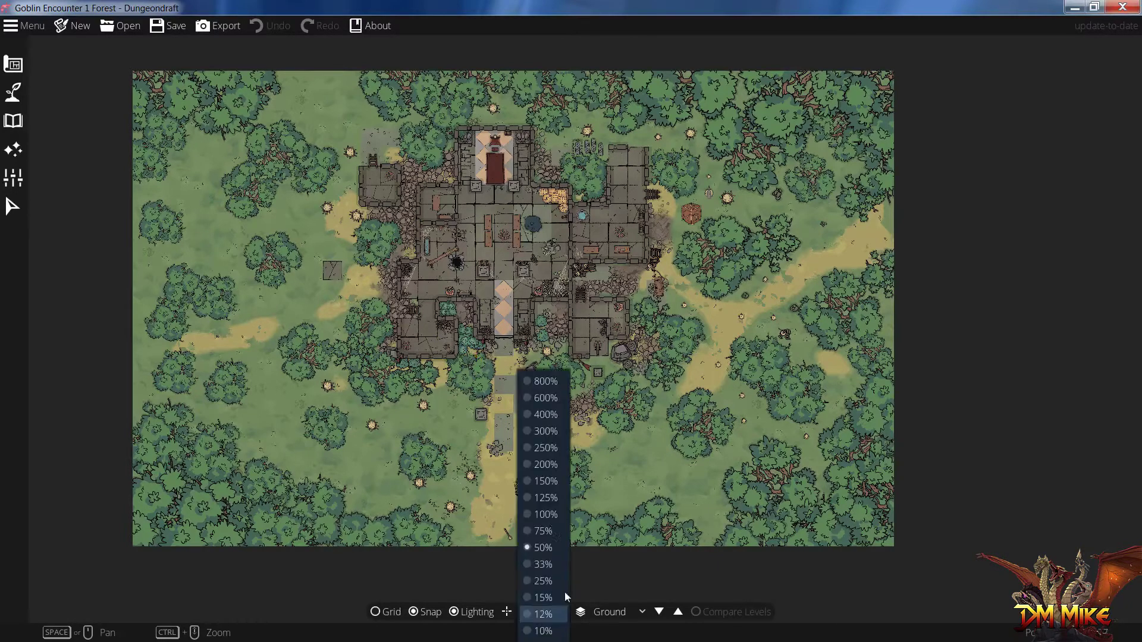
pyautogui.click(550, 501)
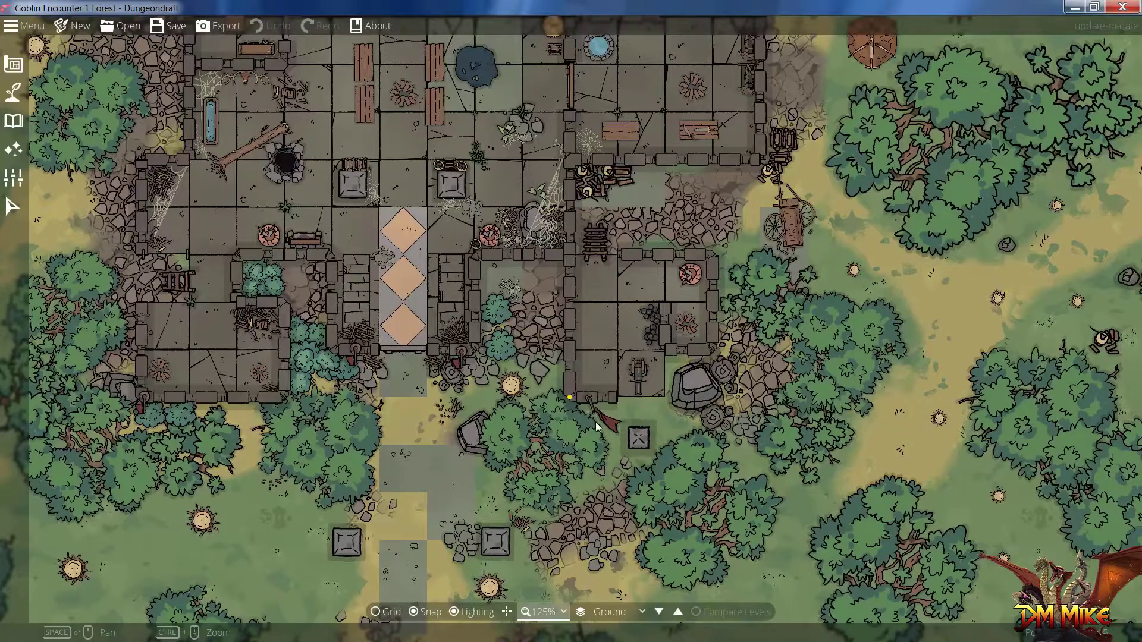
pyautogui.moveTo(596, 426); pyautogui.dragTo(712, 571)
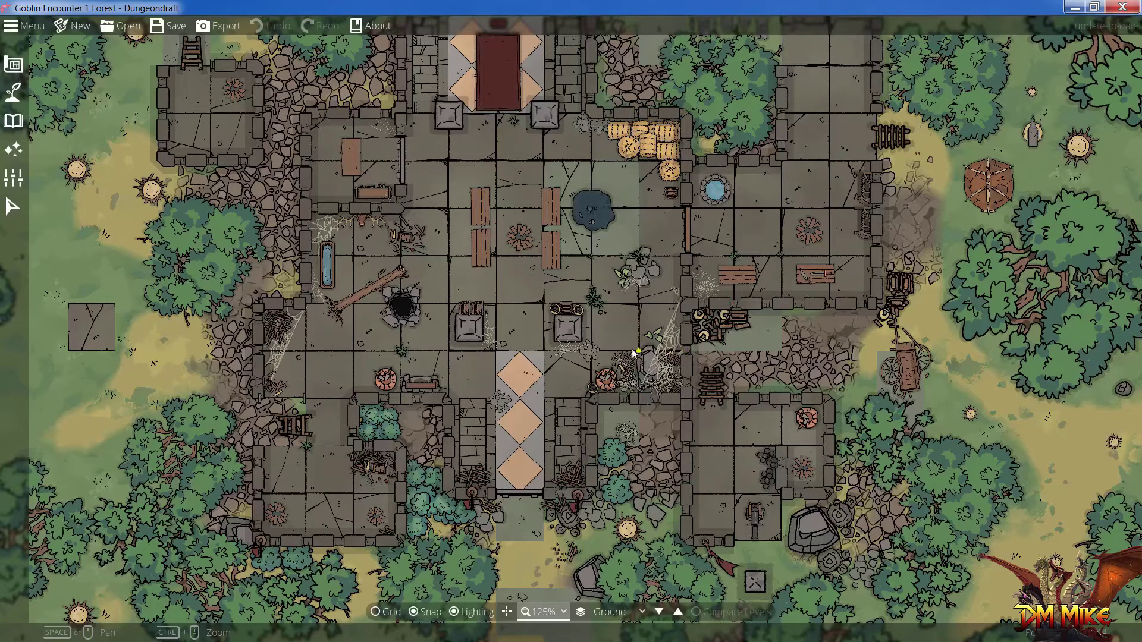
pyautogui.moveTo(558, 479); pyautogui.dragTo(239, 549)
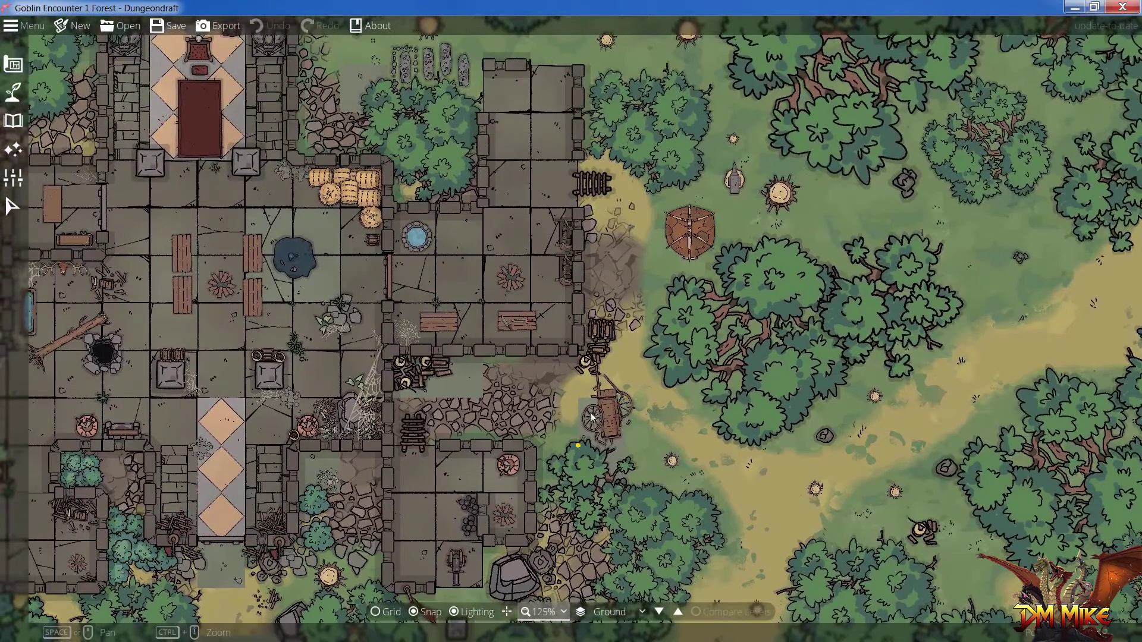
pyautogui.moveTo(593, 435); pyautogui.dragTo(496, 336)
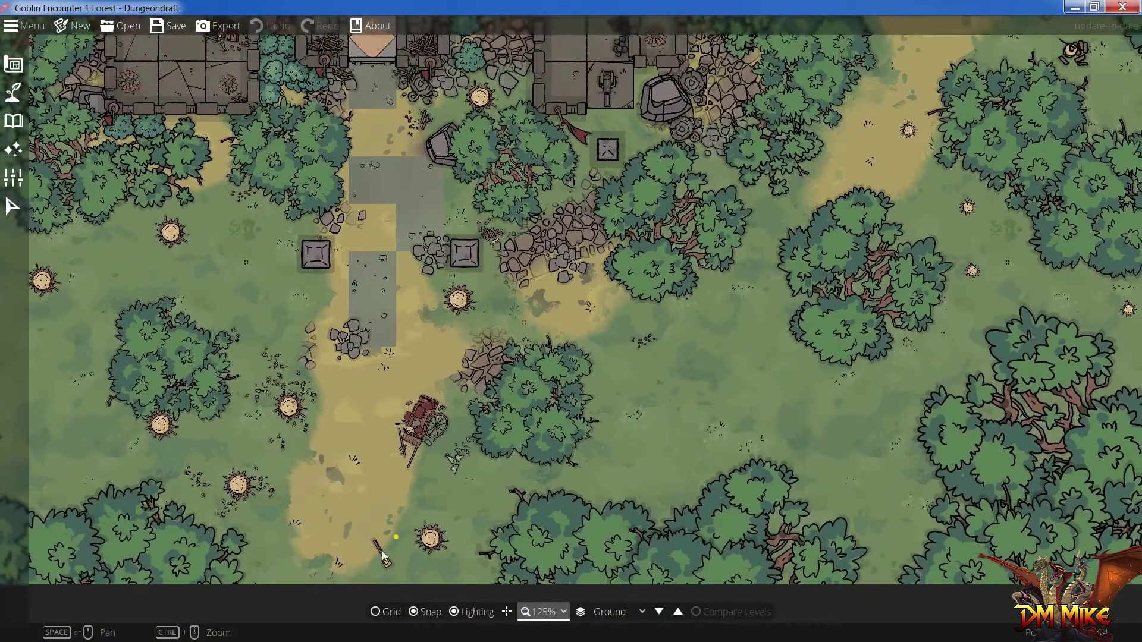
pyautogui.moveTo(302, 273); pyautogui.dragTo(470, 570)
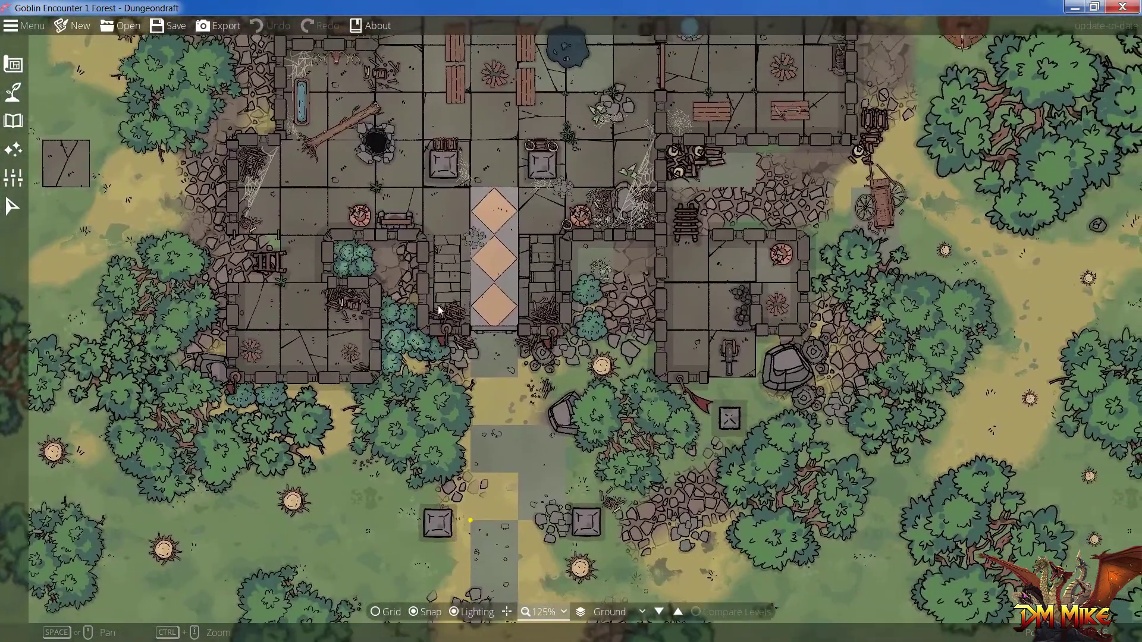
pyautogui.moveTo(356, 308); pyautogui.dragTo(423, 467)
pyautogui.scroll(-1, 587, 436)
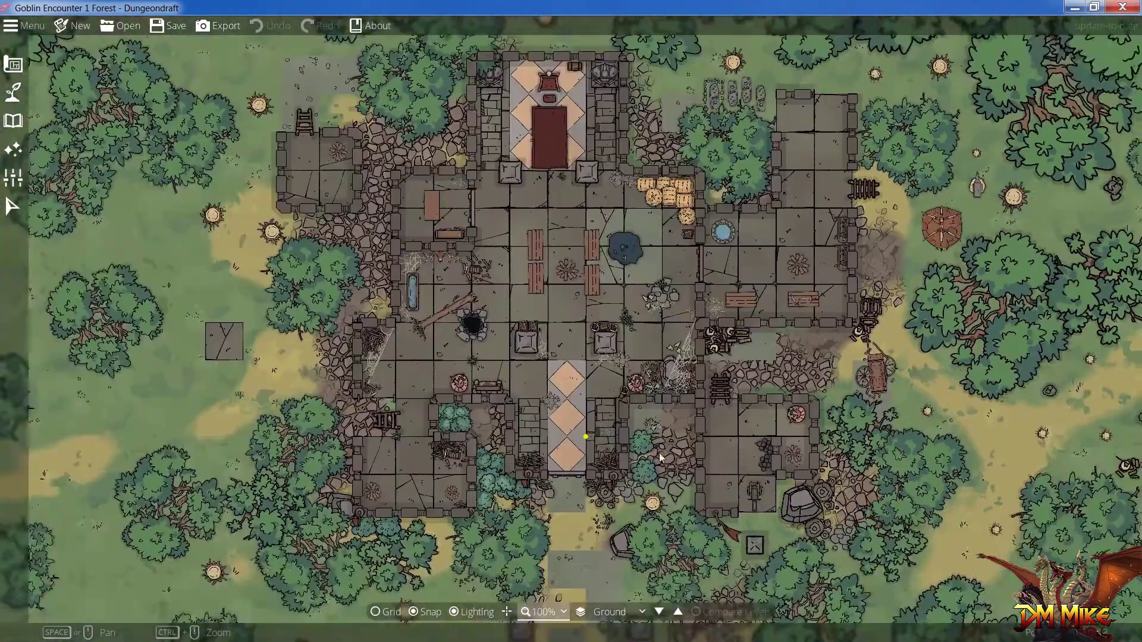
pyautogui.moveTo(587, 436); pyautogui.dragTo(489, 412)
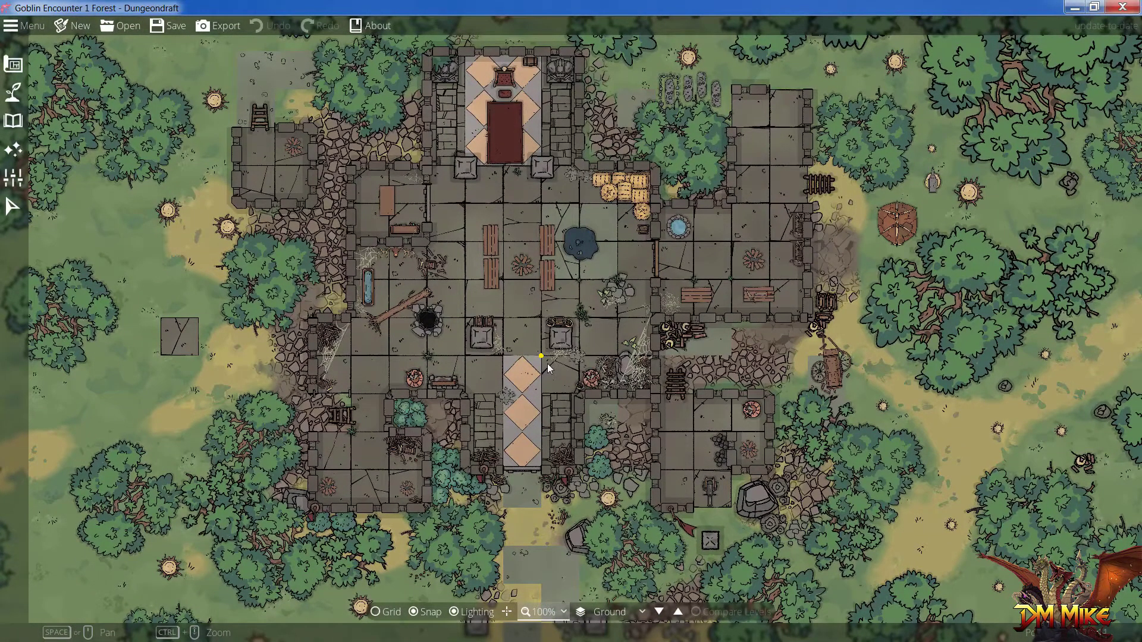
# - Preview the three Light Tool styles in the orange color over the fort's hall, southwest room and outer wall
pyautogui.click(24, 151)
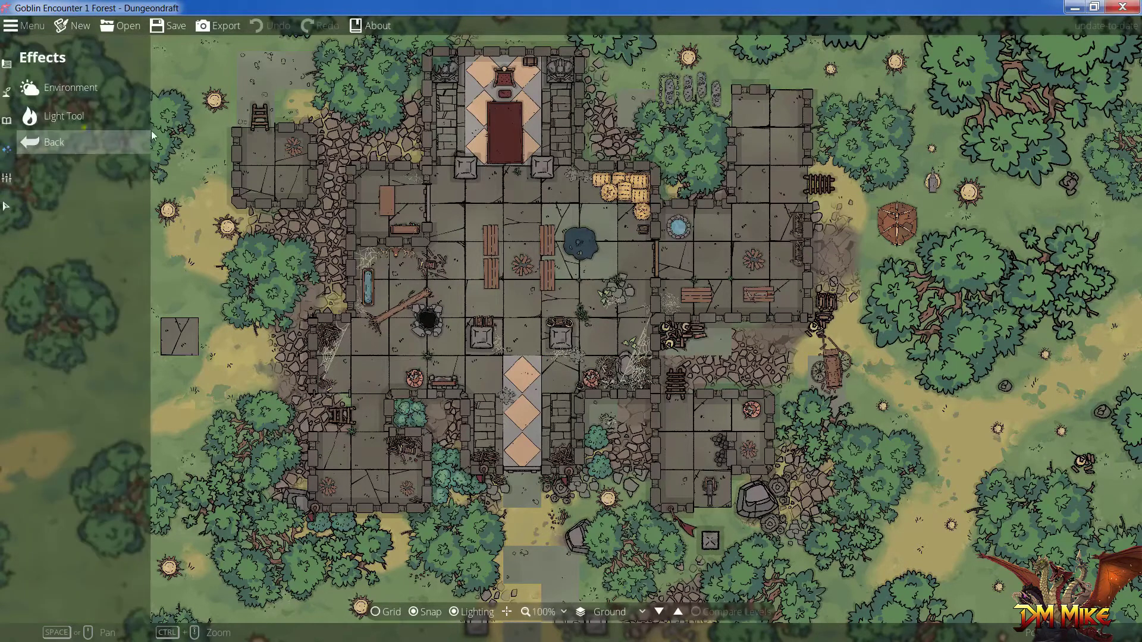
pyautogui.click(70, 115)
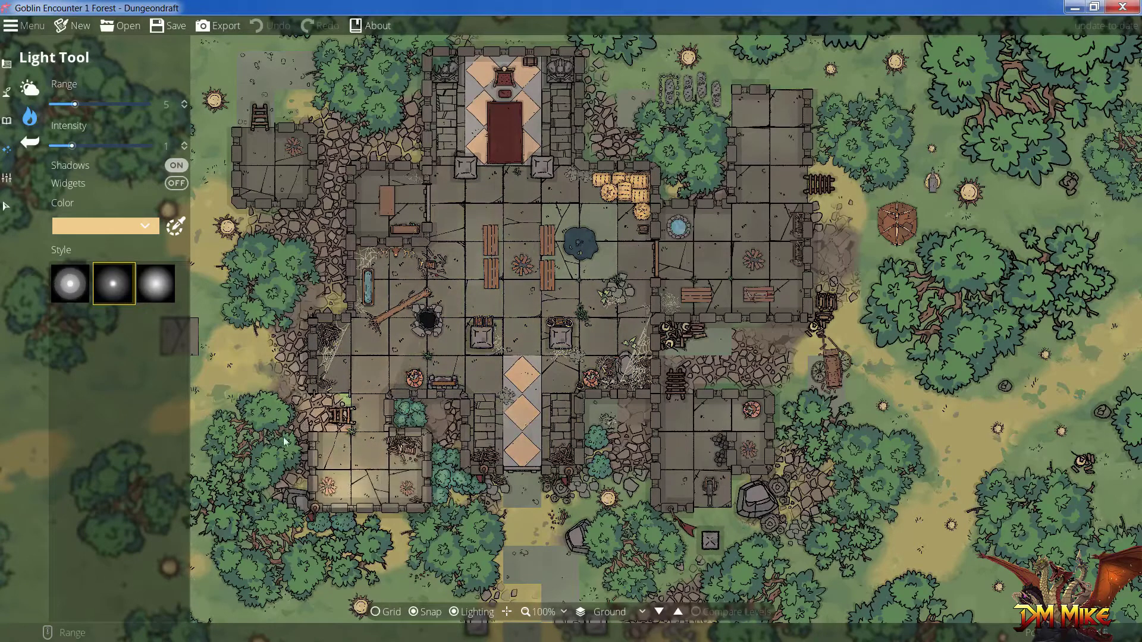
pyautogui.click(157, 283)
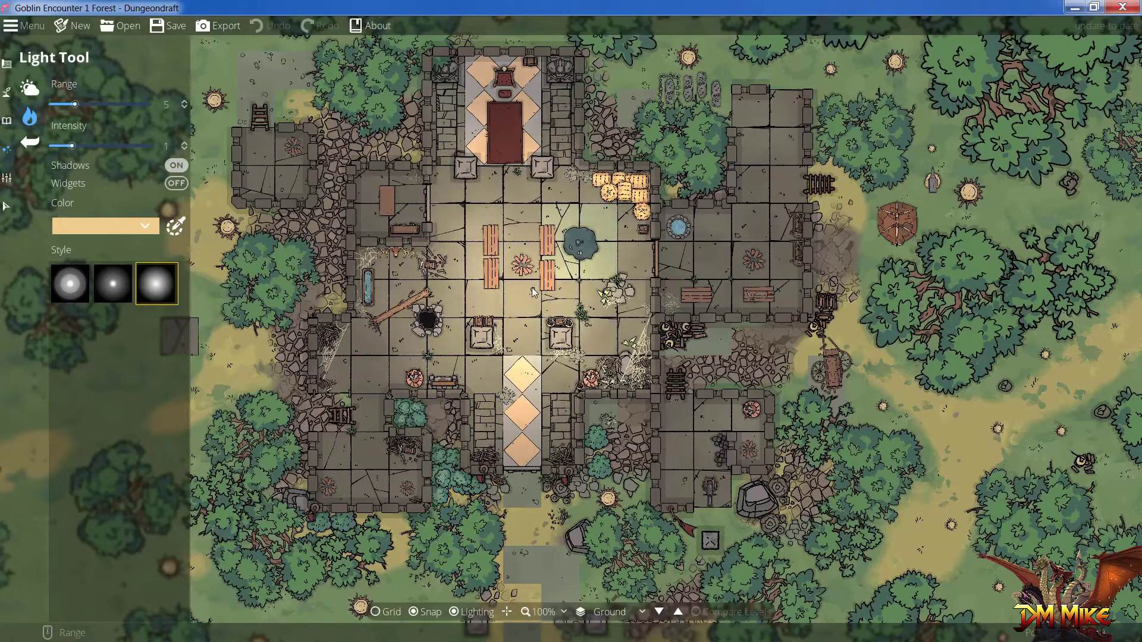
pyautogui.click(70, 283)
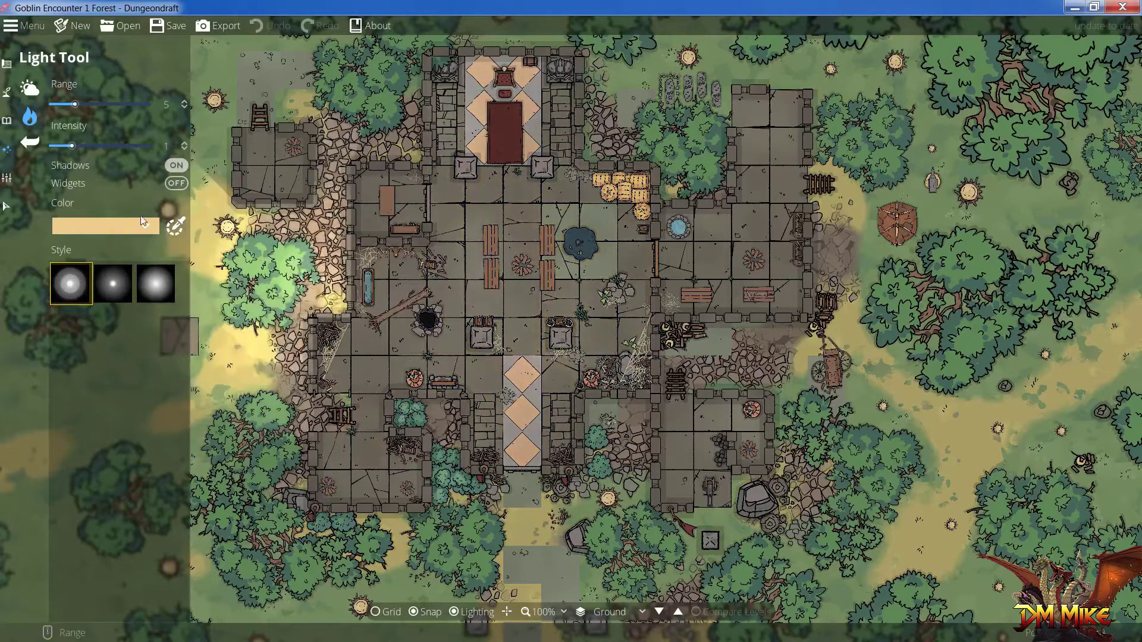
# - Change the light color to light blue and preview the first and third light styles over the hall and the southeast room
pyautogui.moveTo(133, 225)
pyautogui.click(103, 251)
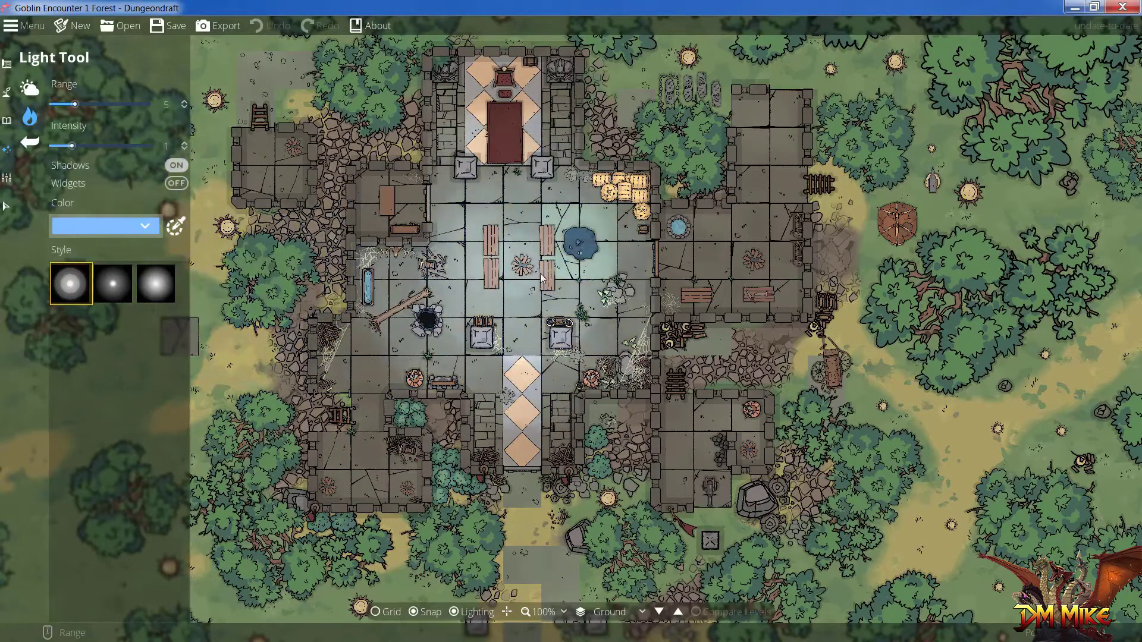
pyautogui.click(157, 283)
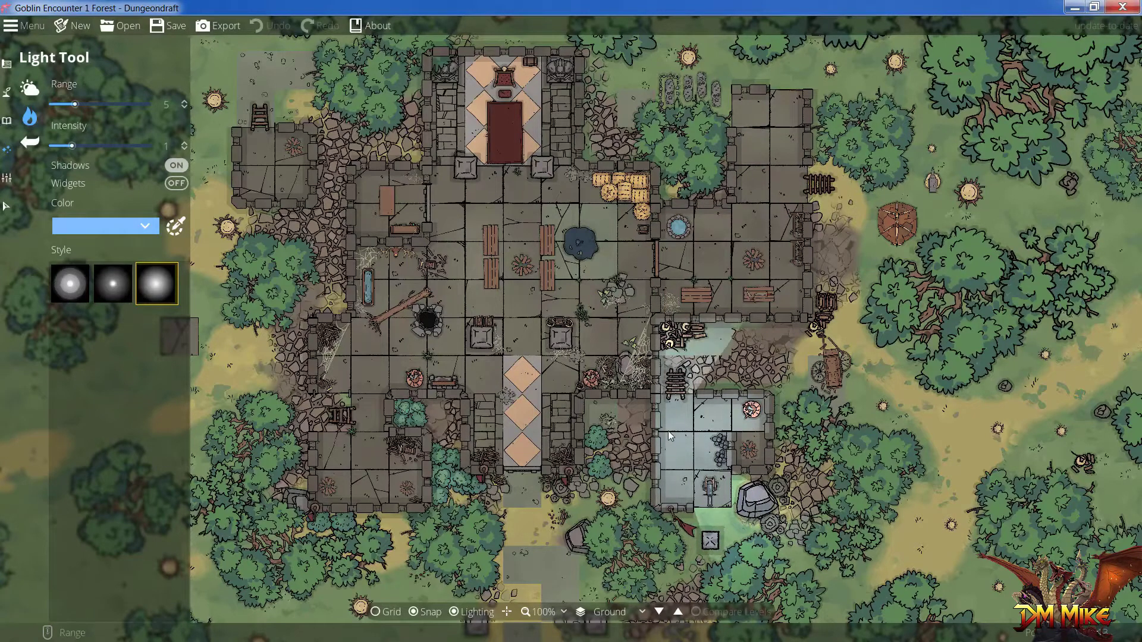
pyautogui.click(24, 25)
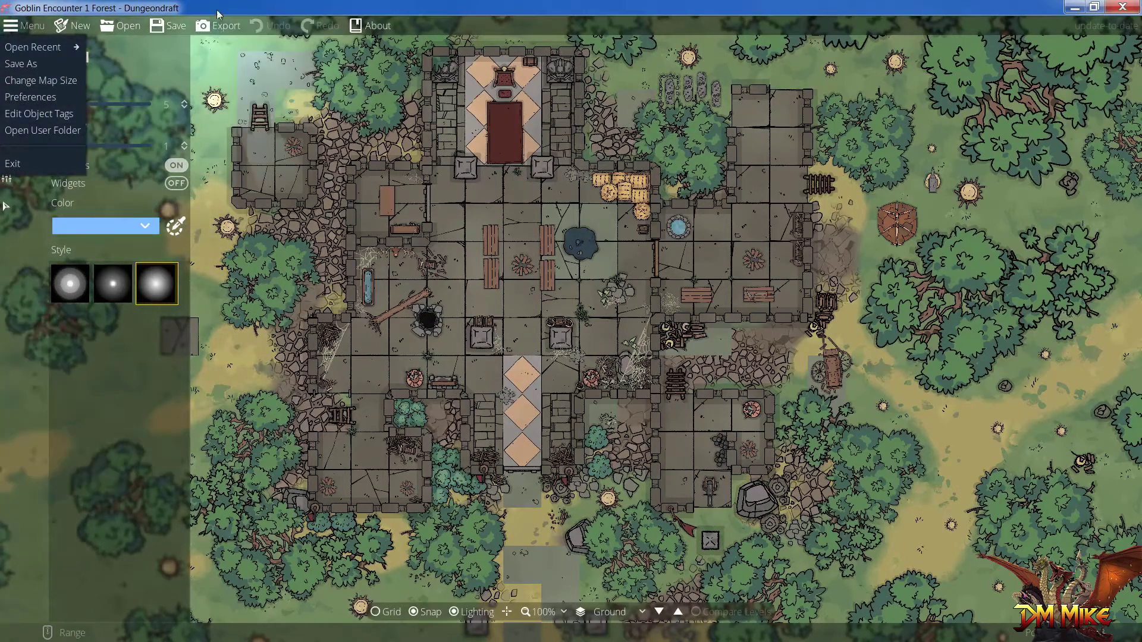
pyautogui.click(14, 28)
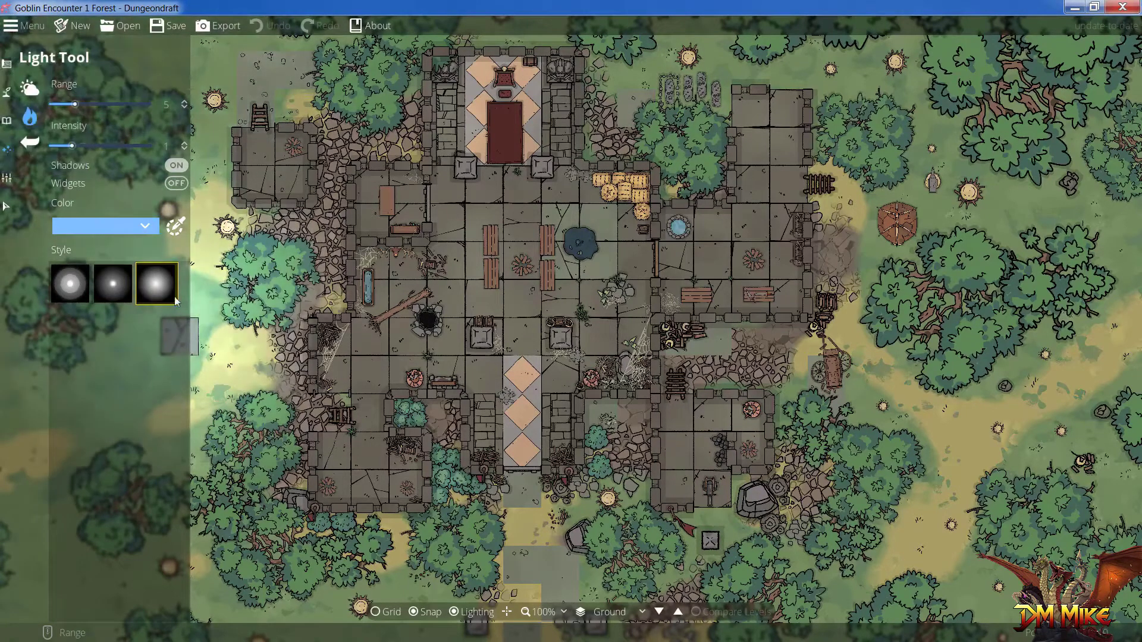
pyautogui.click(7, 65)
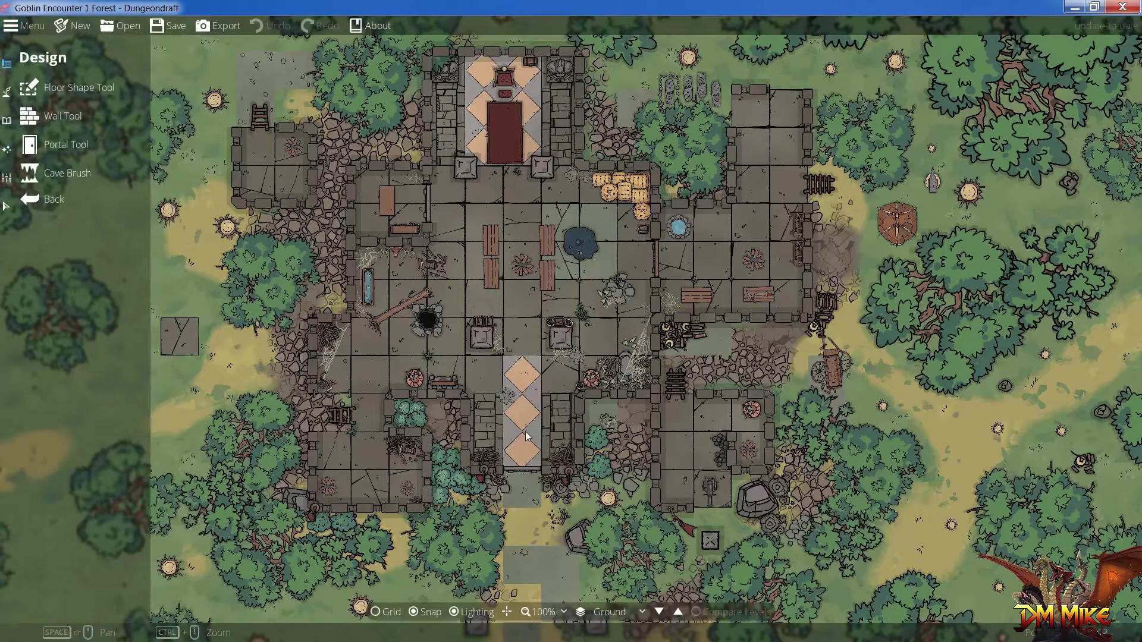
pyautogui.click(556, 612)
pyautogui.click(553, 515)
pyautogui.moveTo(677, 433); pyautogui.dragTo(690, 406)
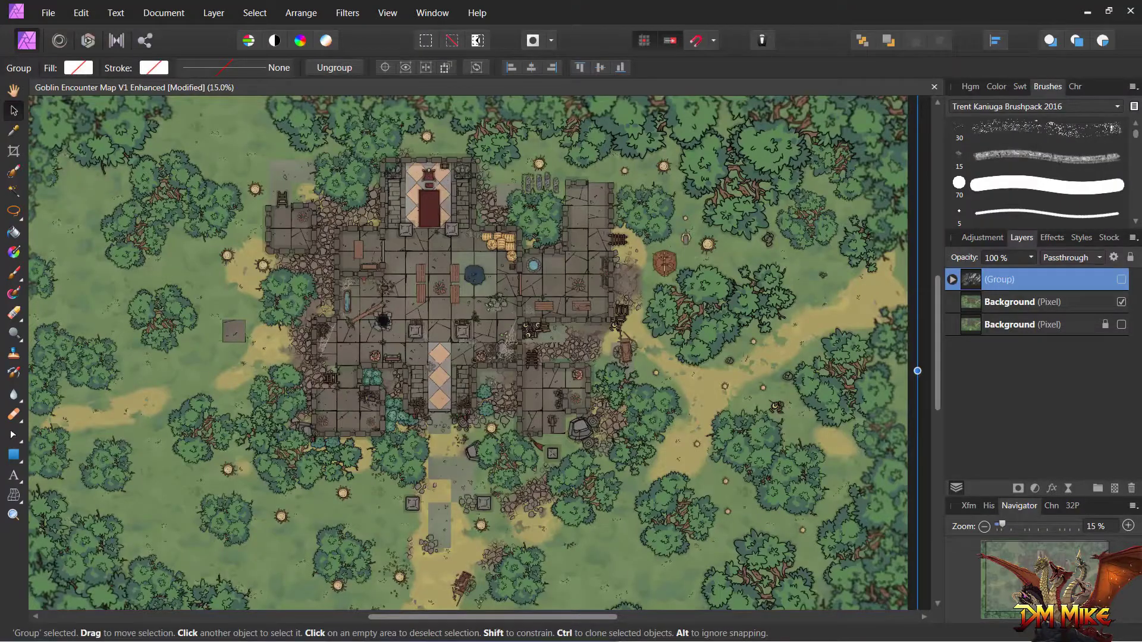
# - In Affinity Photo, deselect the group and look over the Goblin Encounter Map V1 Enhanced at 15% zoom with the group hidden
pyautogui.scroll(1, 933, 302)
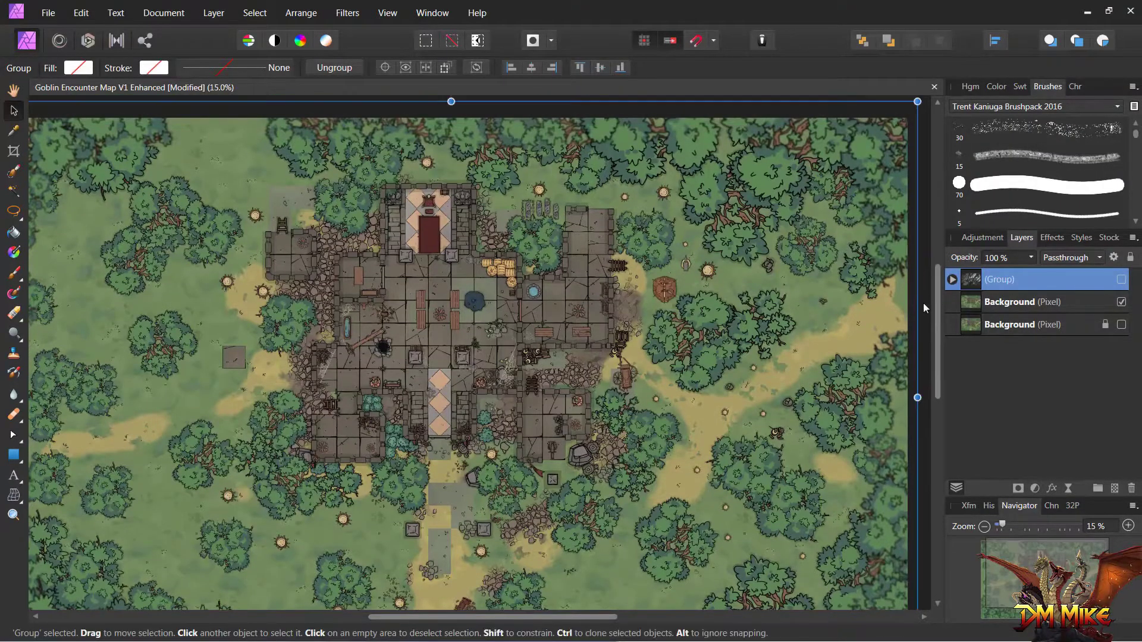
pyautogui.click(929, 309)
pyautogui.scroll(-1, 936, 359)
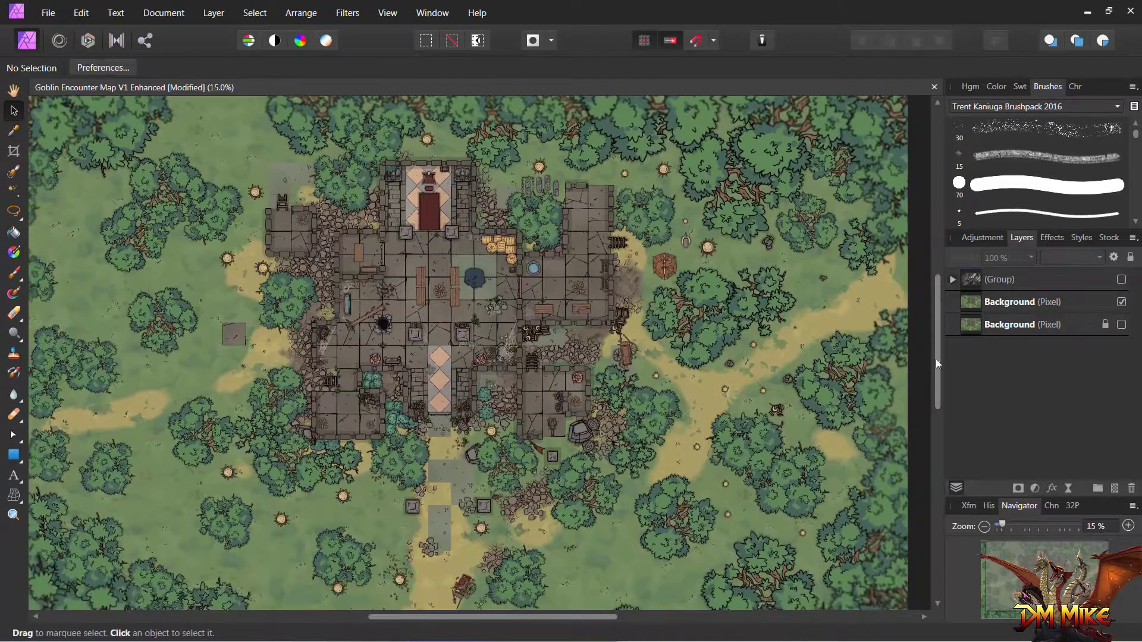
pyautogui.moveTo(565, 616); pyautogui.dragTo(543, 640)
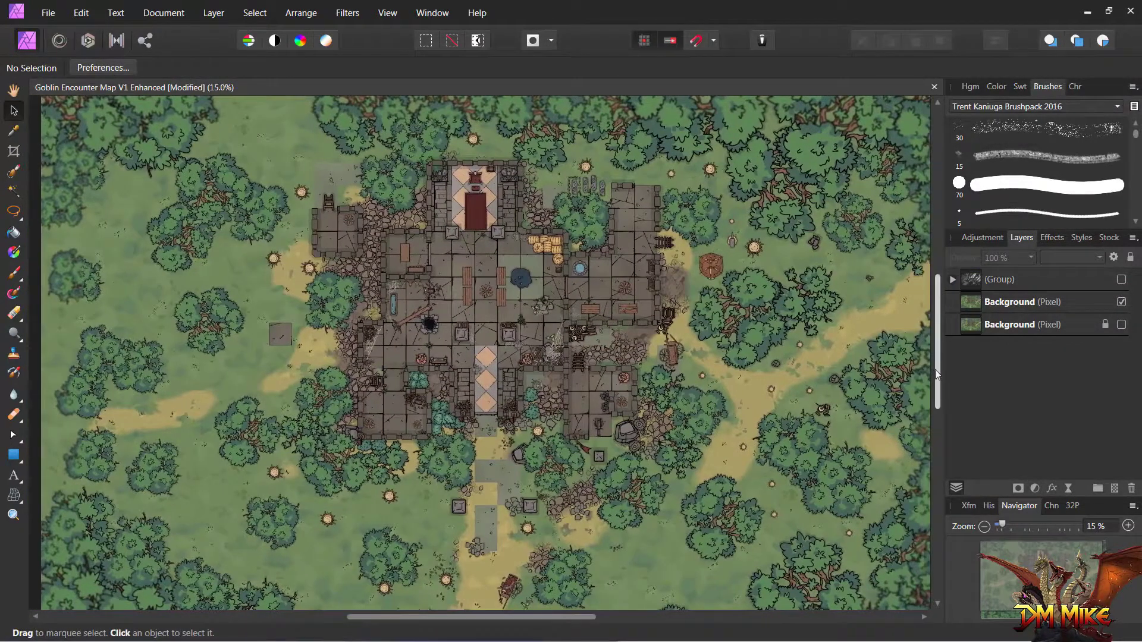
pyautogui.scroll(-1, 922, 375)
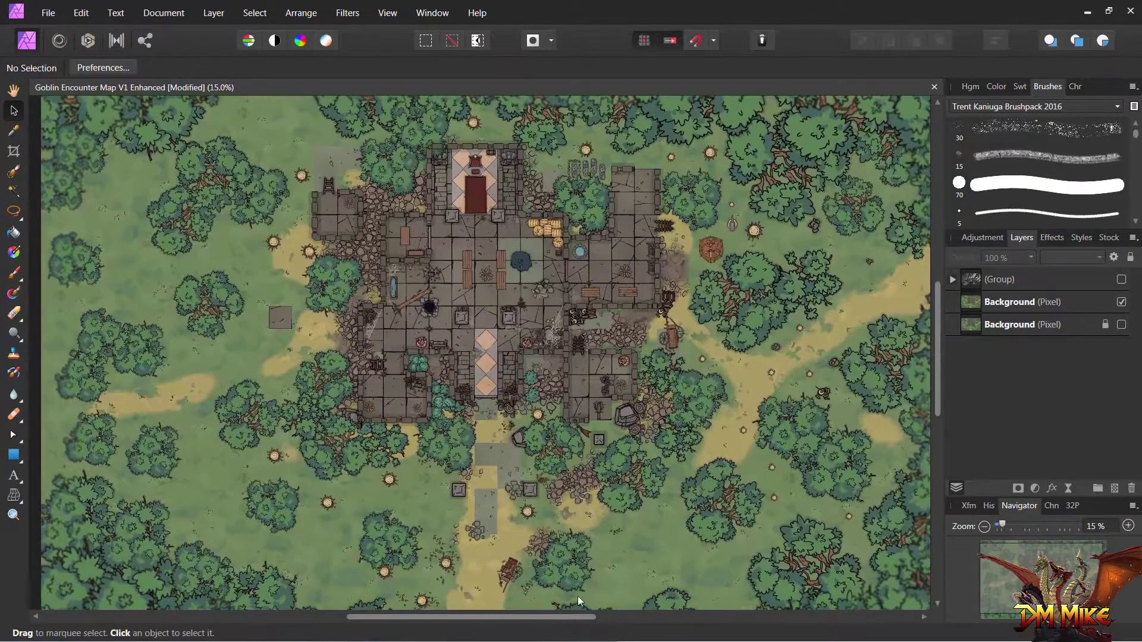
pyautogui.moveTo(577, 618); pyautogui.dragTo(587, 605)
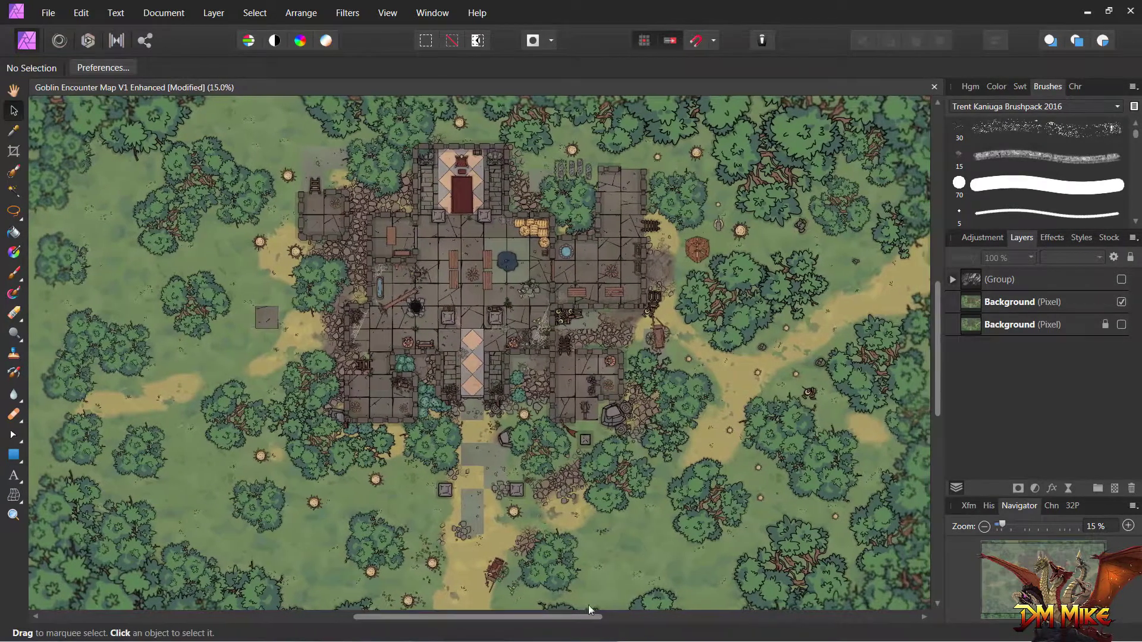
pyautogui.moveTo(938, 327)
pyautogui.mouseDown()
pyautogui.moveTo(938, 317)
pyautogui.moveTo(937, 333)
pyautogui.mouseUp()
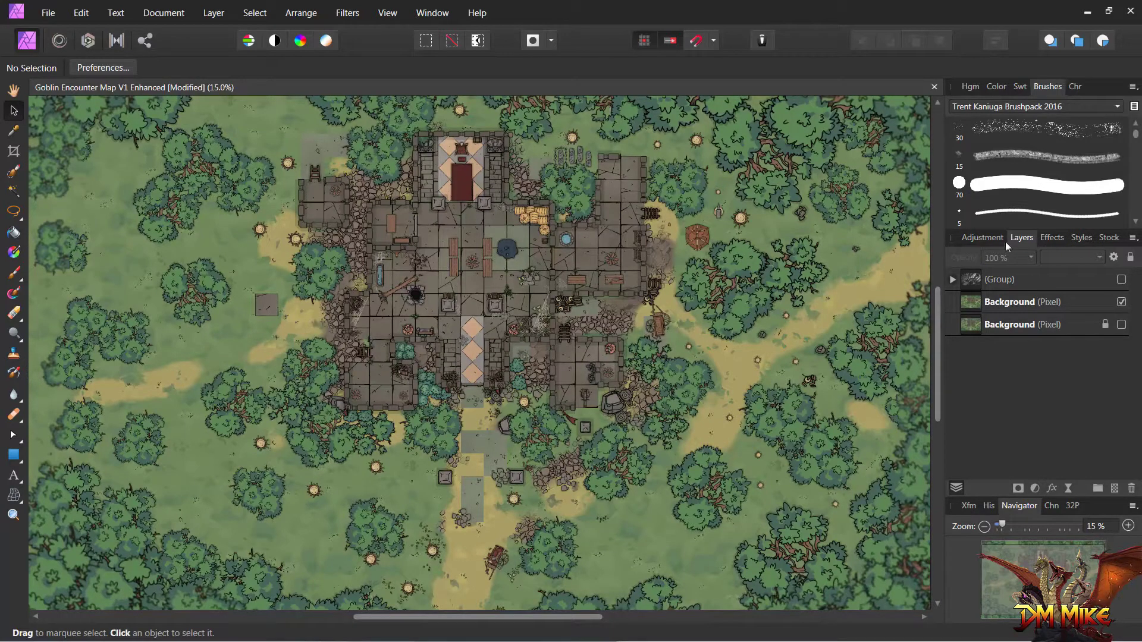
# - Make the (Group) layer above the Background layers visible and view the whole map at 10% zoom
pyautogui.click(1121, 279)
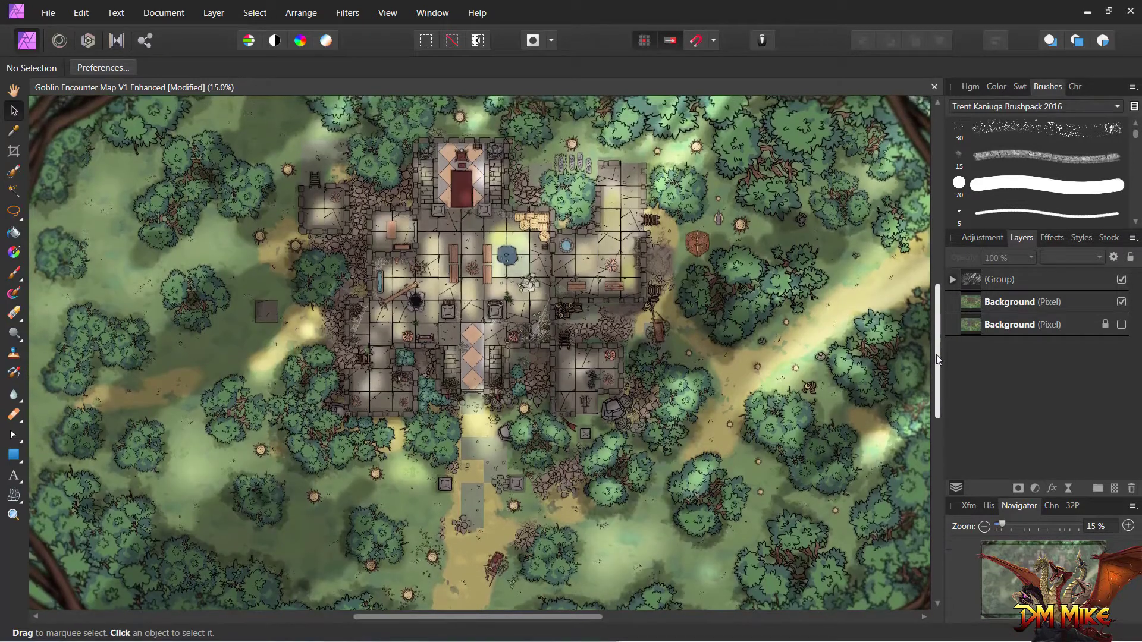
pyautogui.moveTo(937, 355); pyautogui.dragTo(939, 347)
pyautogui.hotkey('ctrl', '-')
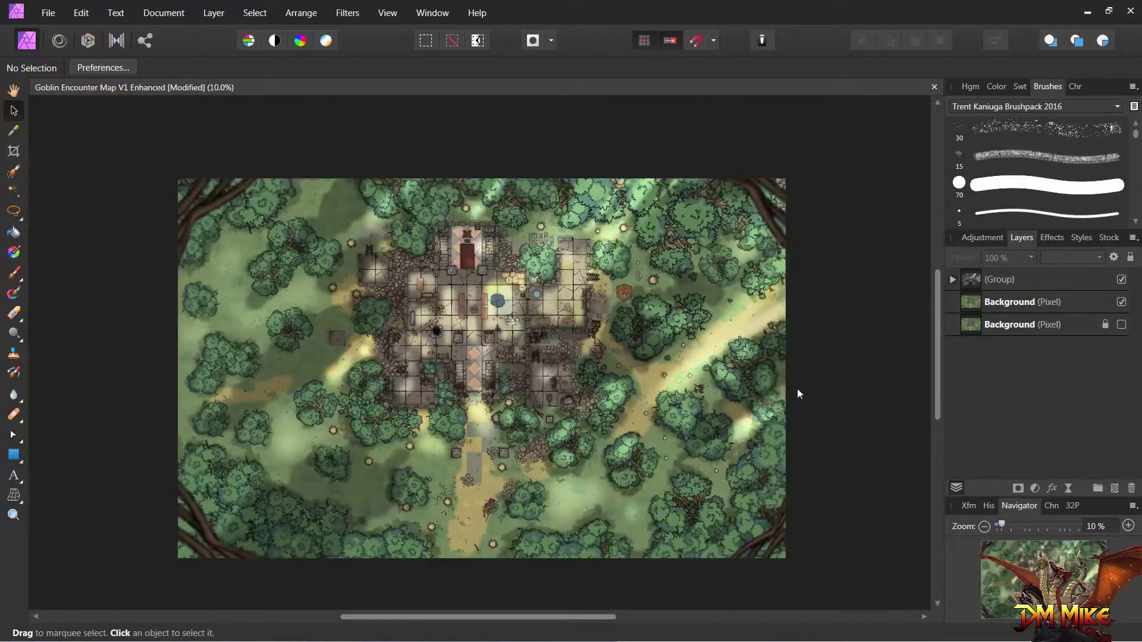
# - Examine the enhanced map's light, shadows and corner branches at 15% zoom, covering the fort, the forest and the map's edges
pyautogui.keyDown('ctrl'); pyautogui.scroll(1, 355, 259); pyautogui.keyUp('ctrl')
pyautogui.keyDown('ctrl'); pyautogui.scroll(1, 362, 516); pyautogui.keyUp('ctrl')
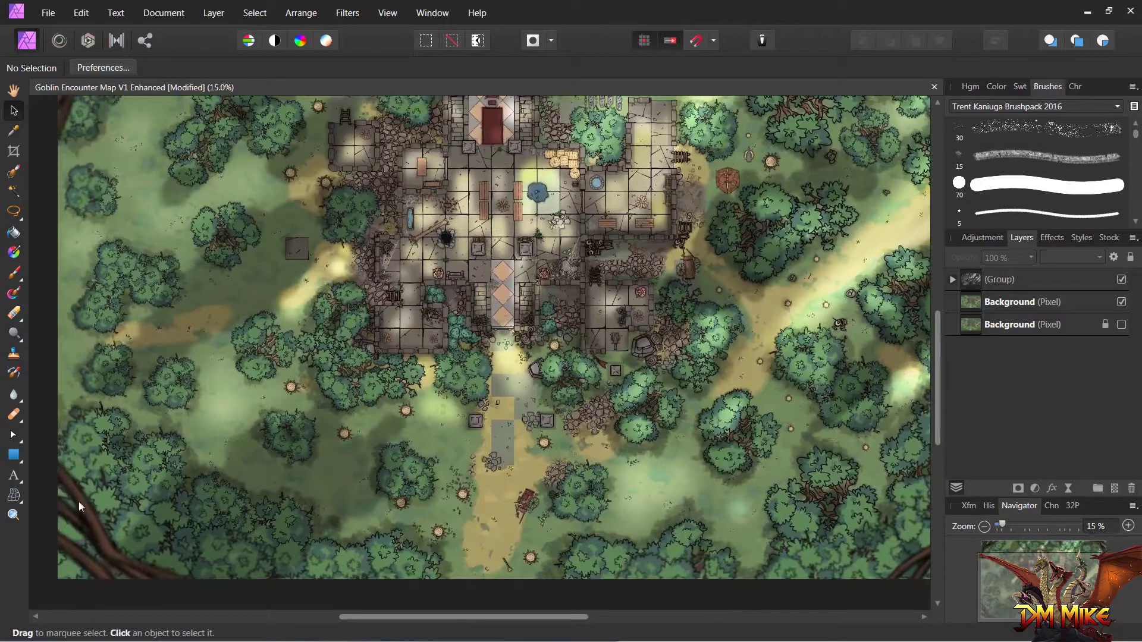
pyautogui.moveTo(143, 316); pyautogui.dragTo(157, 487)
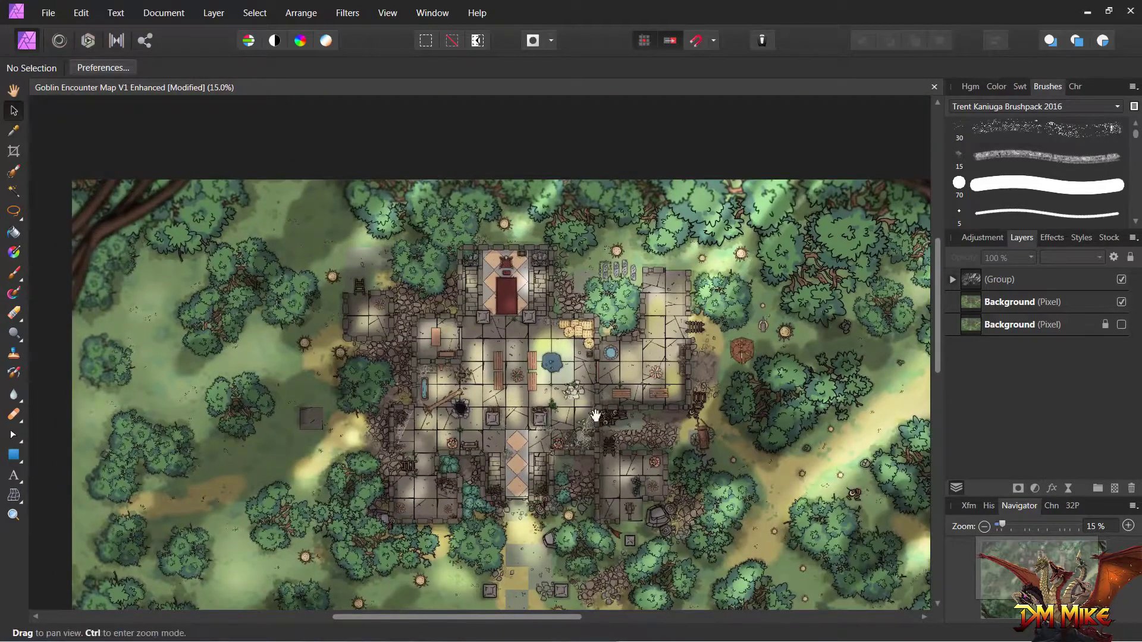
pyautogui.moveTo(595, 414); pyautogui.dragTo(446, 344)
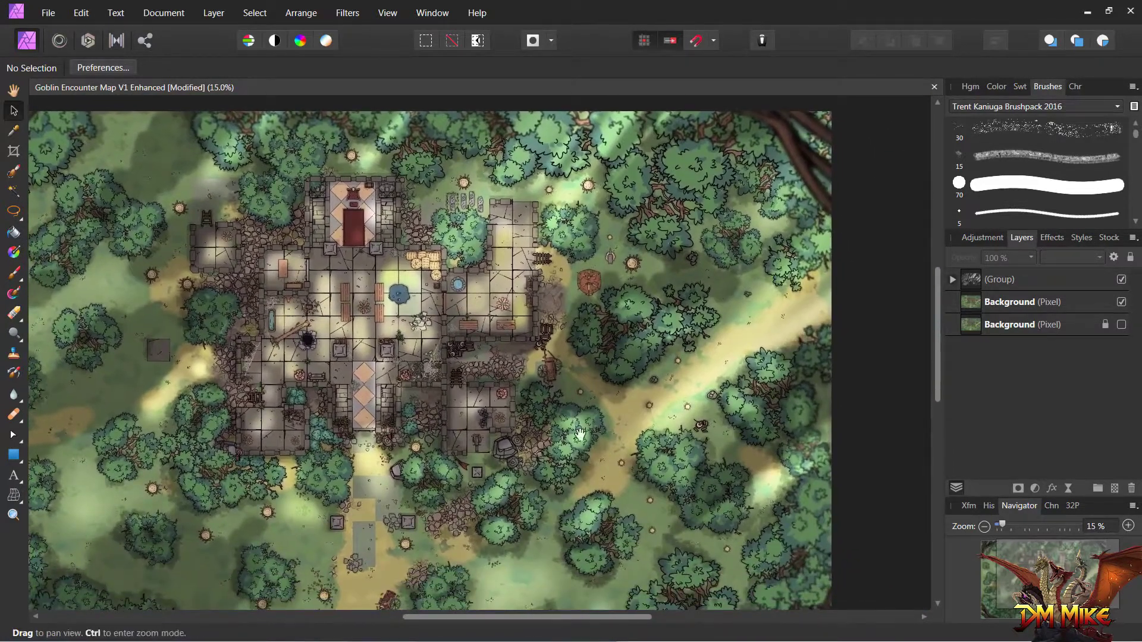
pyautogui.moveTo(580, 435); pyautogui.dragTo(617, 379)
pyautogui.moveTo(610, 467); pyautogui.dragTo(617, 378)
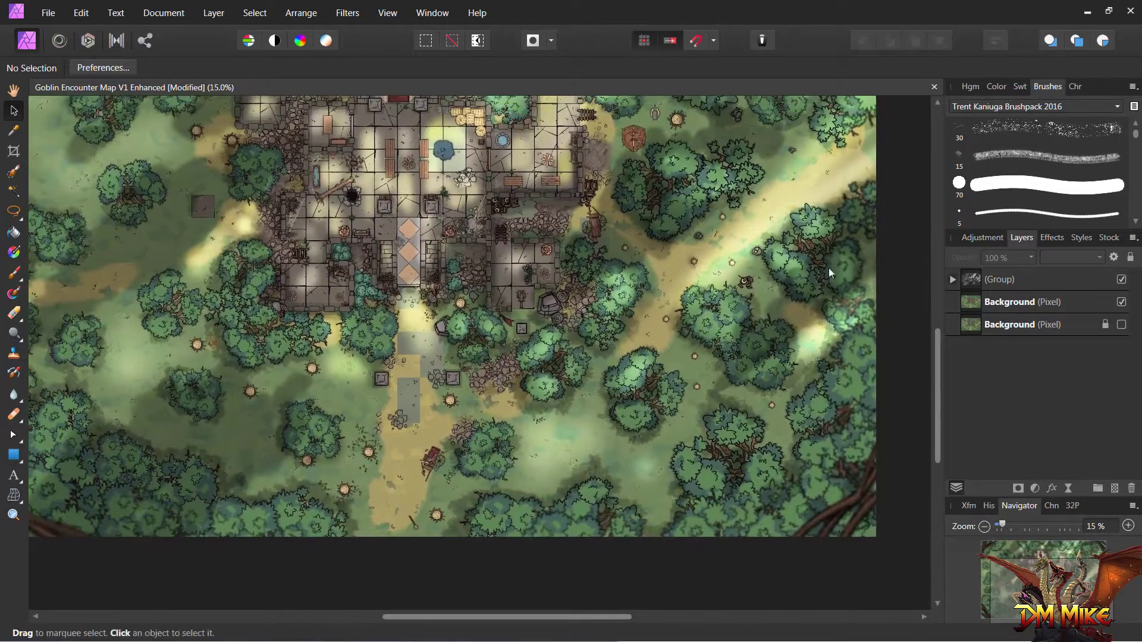
pyautogui.moveTo(361, 381); pyautogui.dragTo(463, 453)
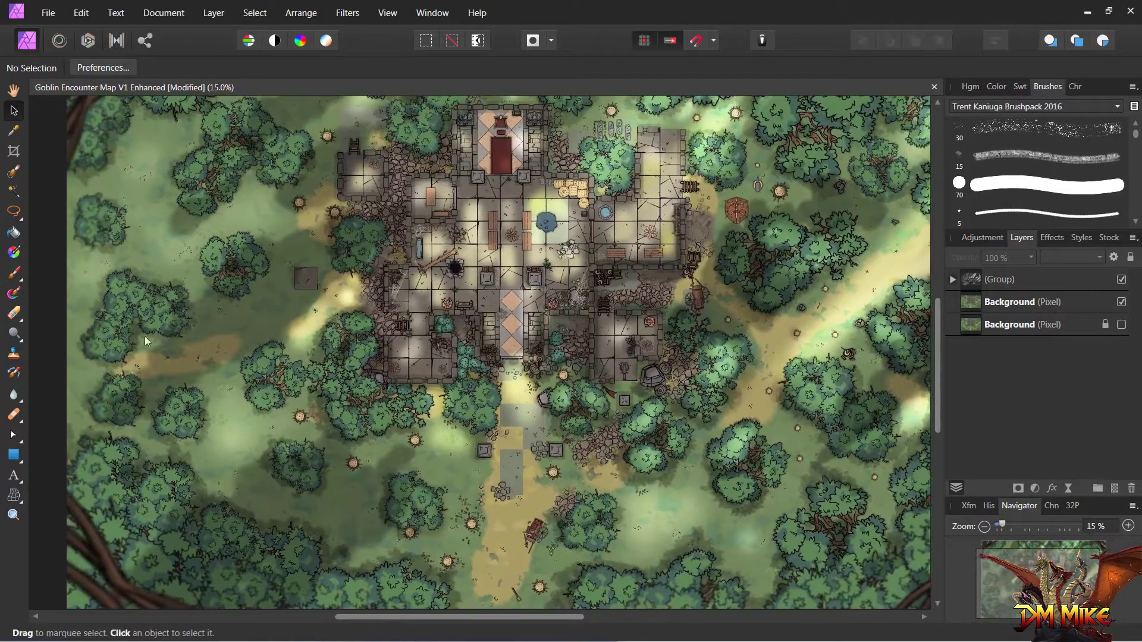
# - Add a pixel layer above the (Group) layer and set up the Paint Brush in red with a width of 16.5 px
pyautogui.moveTo(580, 358); pyautogui.dragTo(465, 434)
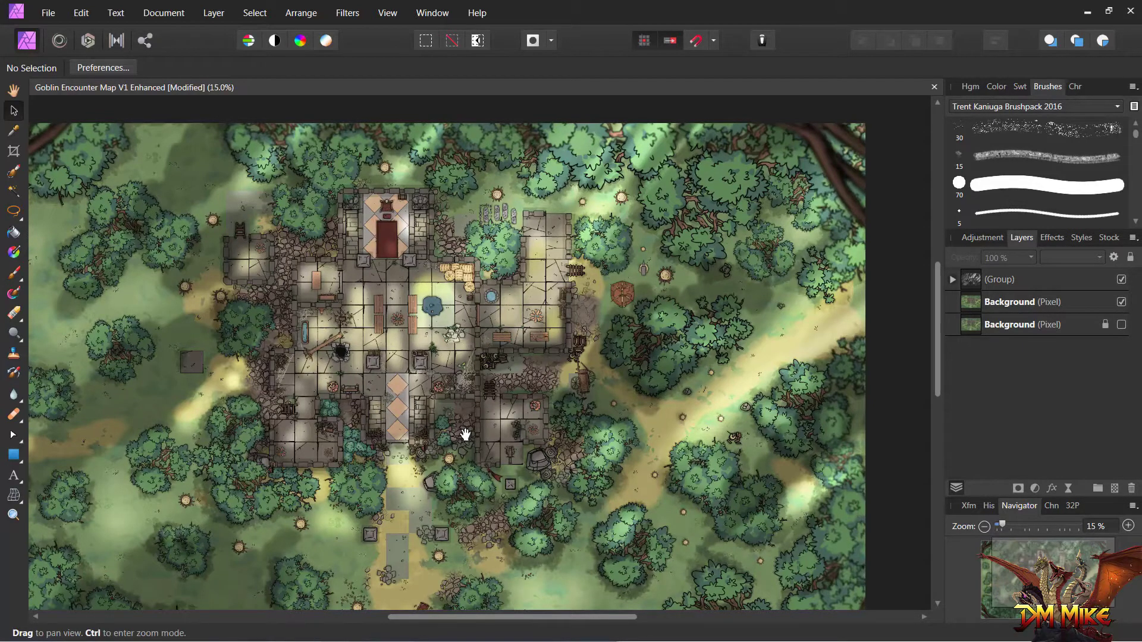
pyautogui.scroll(3, 463, 433)
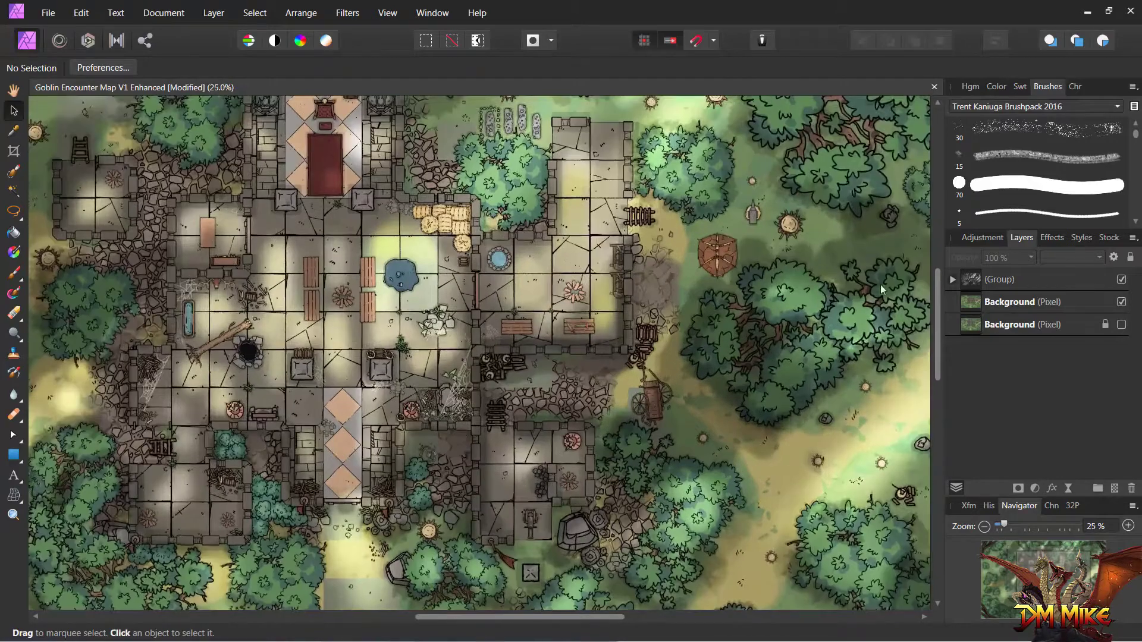
pyautogui.scroll(-1, 929, 308)
pyautogui.moveTo(530, 616); pyautogui.dragTo(491, 630)
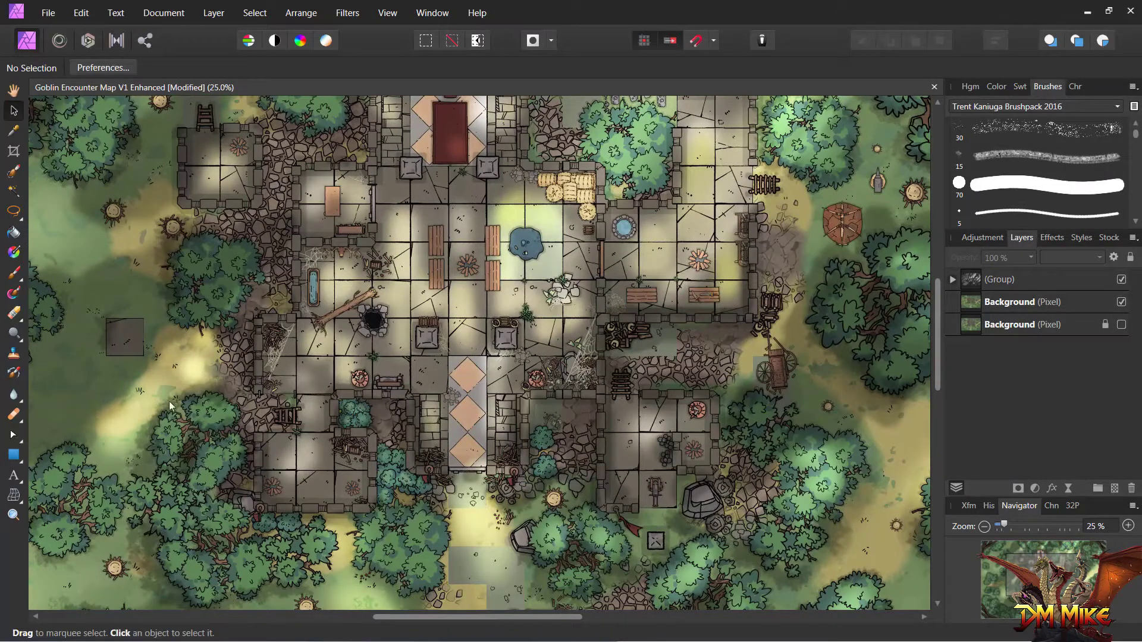
pyautogui.click(14, 271)
pyautogui.click(1051, 283)
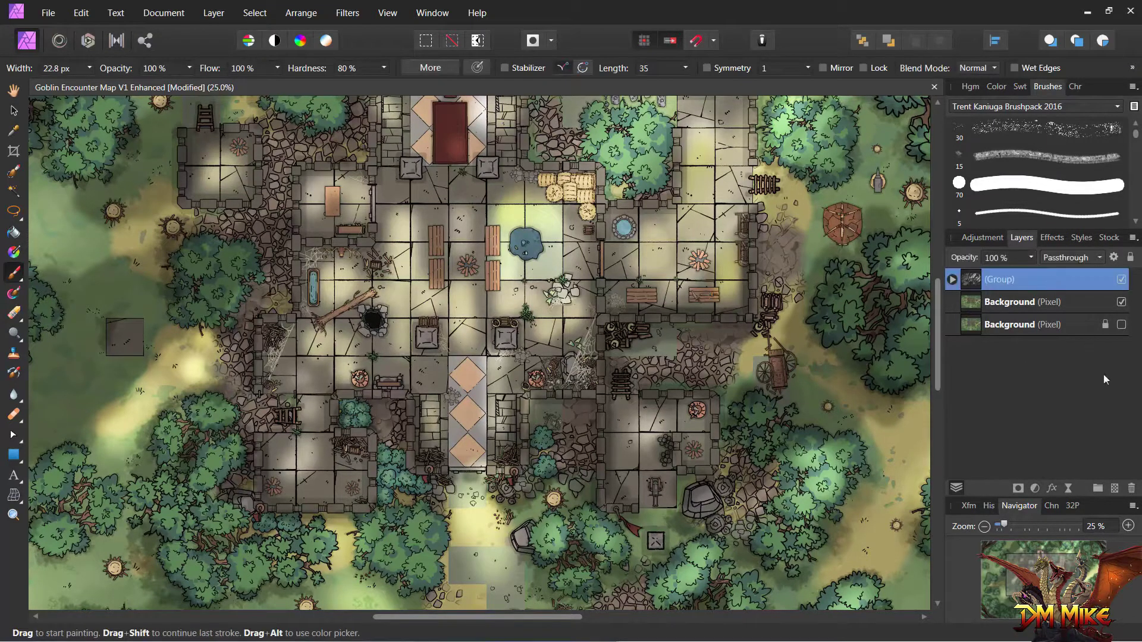
pyautogui.click(1115, 488)
pyautogui.press('[')
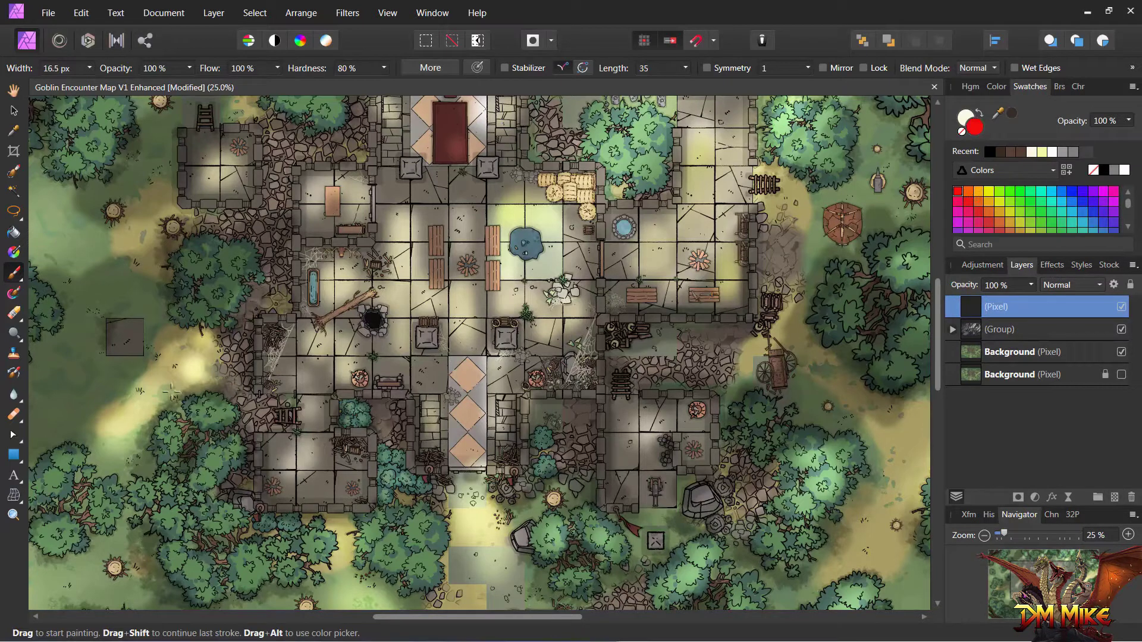
# - Circle in red the tree clumps southwest, west and northwest of the fort and the tree cluster to its east
pyautogui.moveTo(171, 390); pyautogui.dragTo(112, 460)
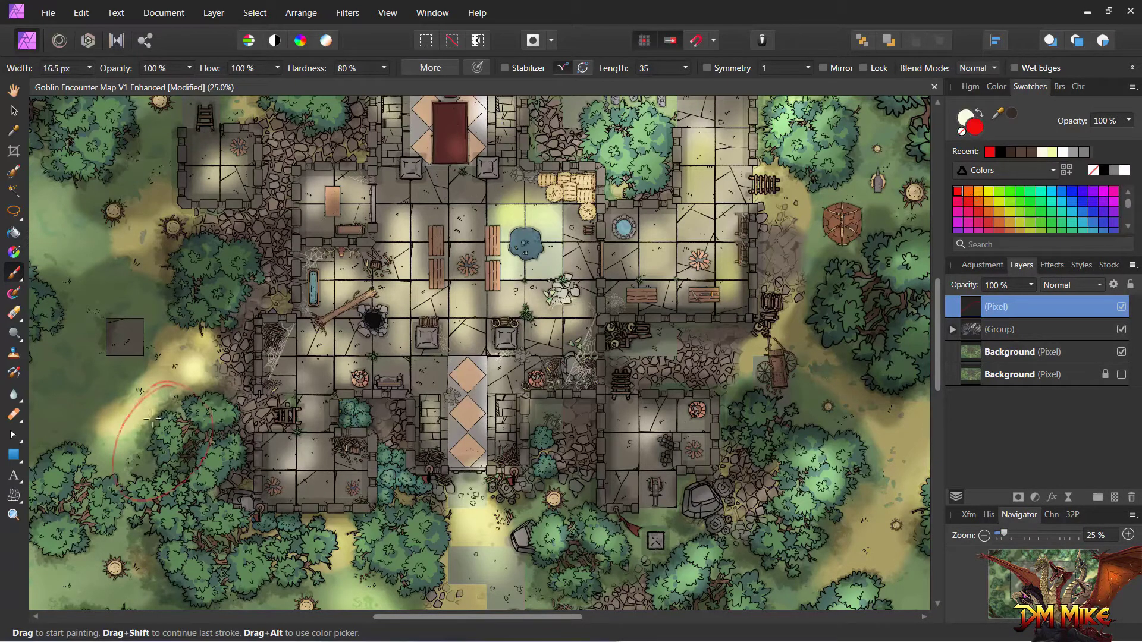
pyautogui.moveTo(178, 441); pyautogui.dragTo(306, 574)
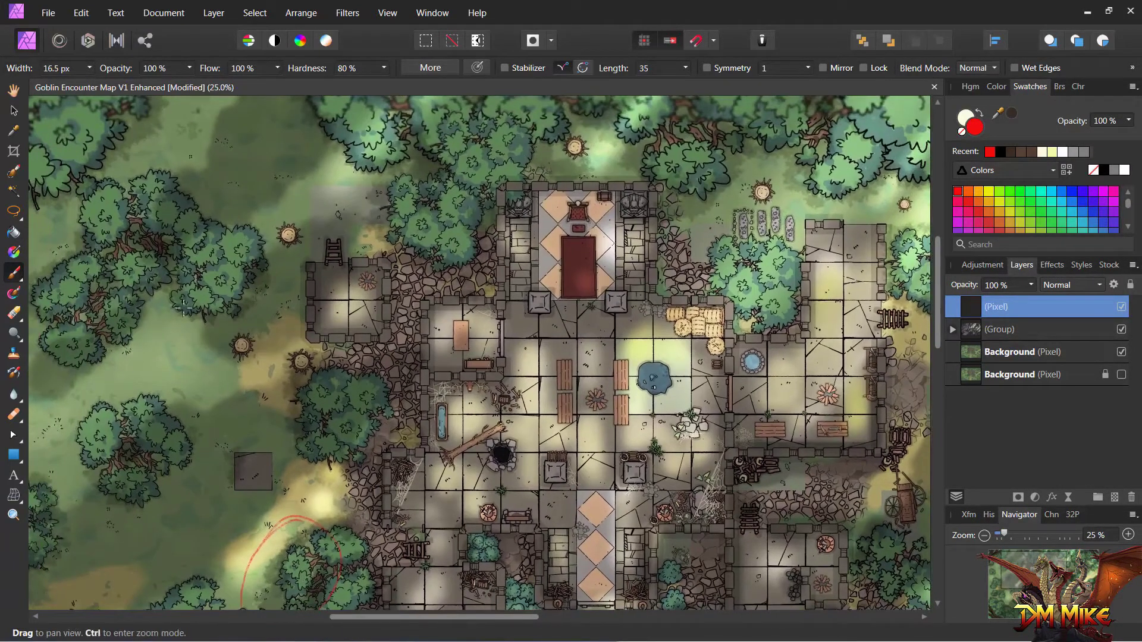
pyautogui.moveTo(432, 369); pyautogui.dragTo(361, 484)
pyautogui.moveTo(201, 228); pyautogui.dragTo(218, 181)
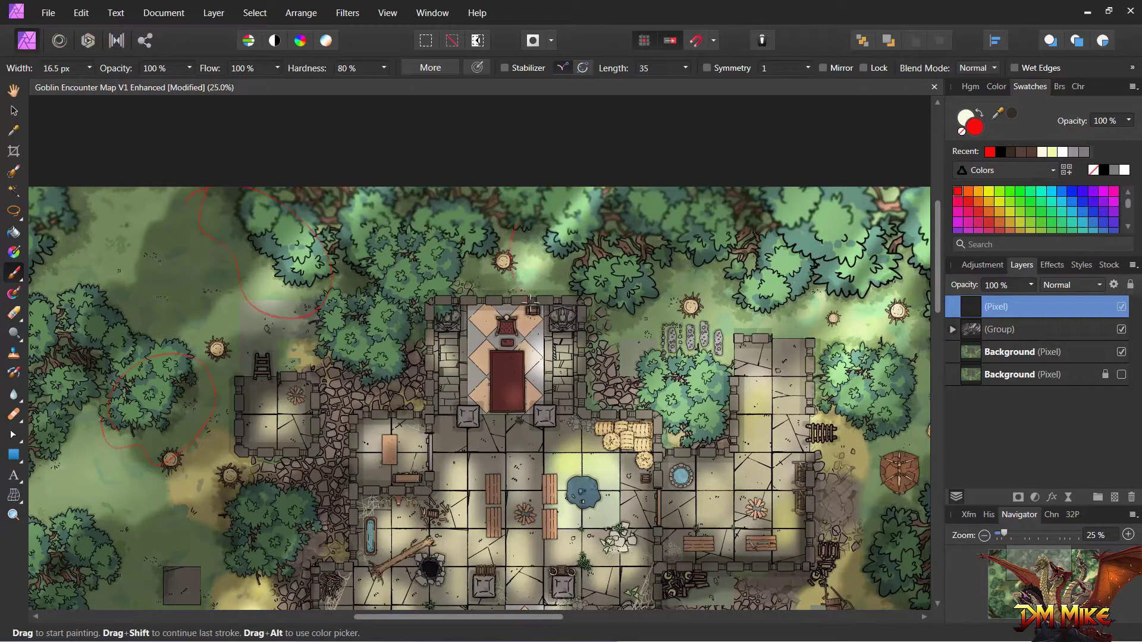
pyautogui.moveTo(715, 452)
pyautogui.mouseDown()
pyautogui.moveTo(536, 316)
pyautogui.moveTo(410, 306)
pyautogui.mouseUp()
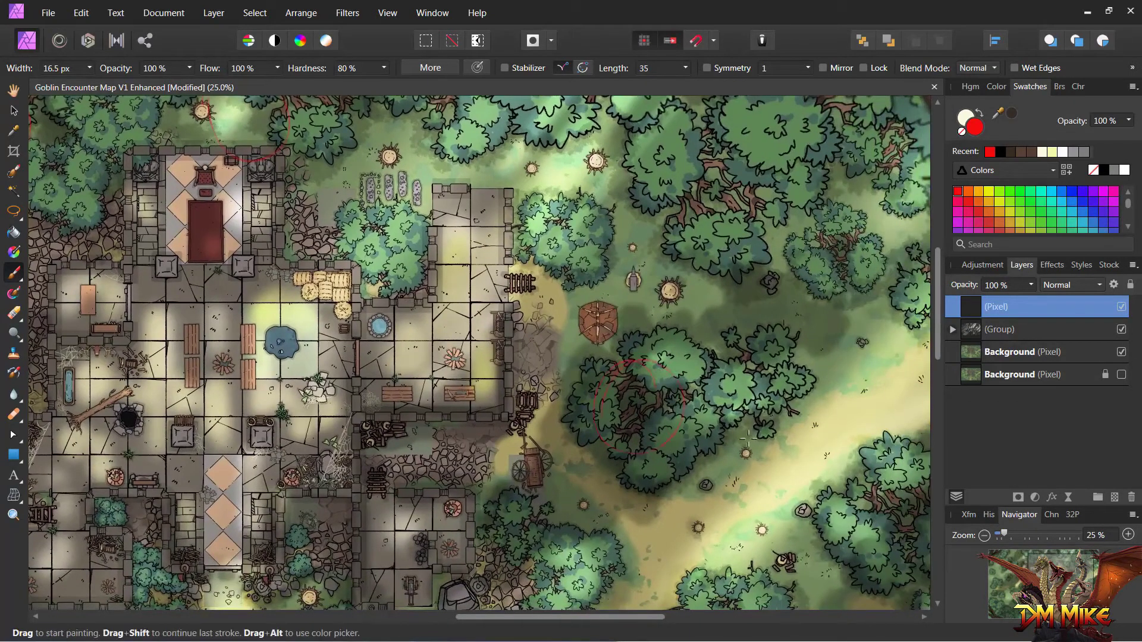
# - Set the brush width to 25.1 px and circle the sunlit eastern path, the light beams in the north and the hall's western part
pyautogui.press(']')
pyautogui.moveTo(695, 551)
pyautogui.mouseDown()
pyautogui.moveTo(602, 352)
pyautogui.moveTo(474, 490)
pyautogui.moveTo(460, 489)
pyautogui.mouseUp()
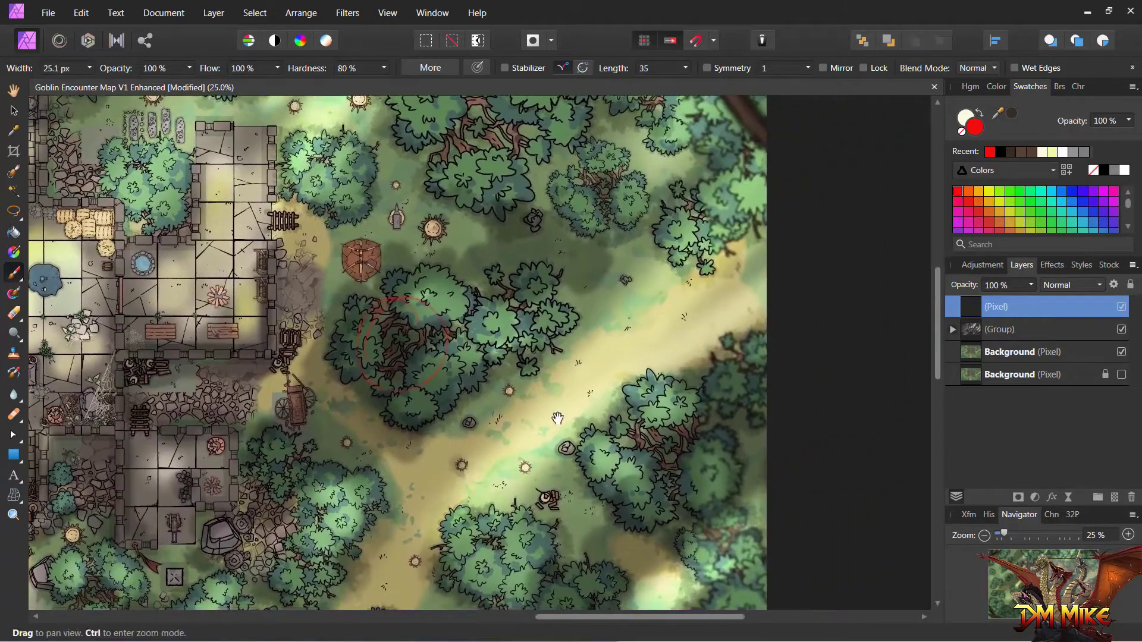
pyautogui.moveTo(741, 256)
pyautogui.mouseDown()
pyautogui.moveTo(707, 236)
pyautogui.moveTo(440, 462)
pyautogui.mouseUp()
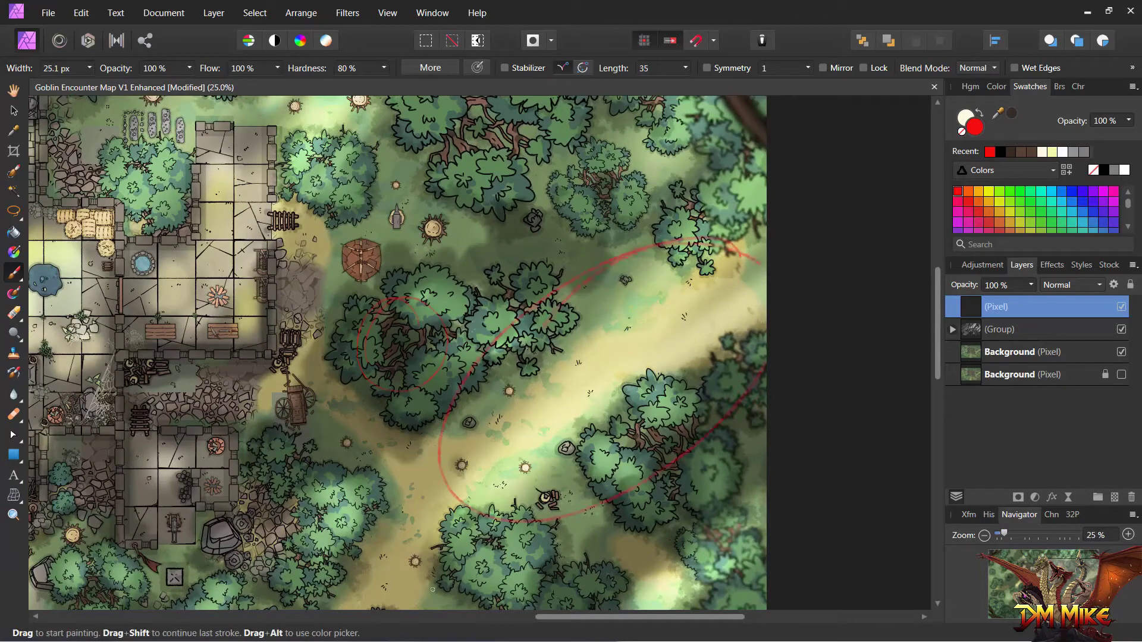
pyautogui.press('space')
pyautogui.moveTo(270, 312); pyautogui.dragTo(403, 550)
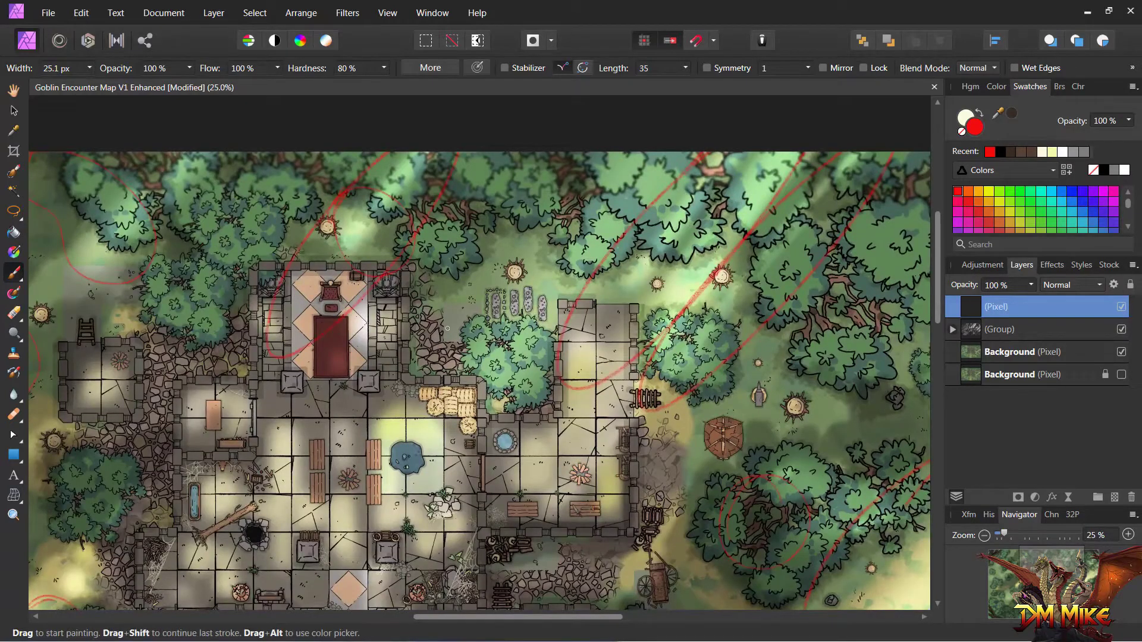
pyautogui.press('space')
pyautogui.moveTo(530, 502); pyautogui.dragTo(576, 365)
pyautogui.moveTo(446, 482); pyautogui.dragTo(589, 406)
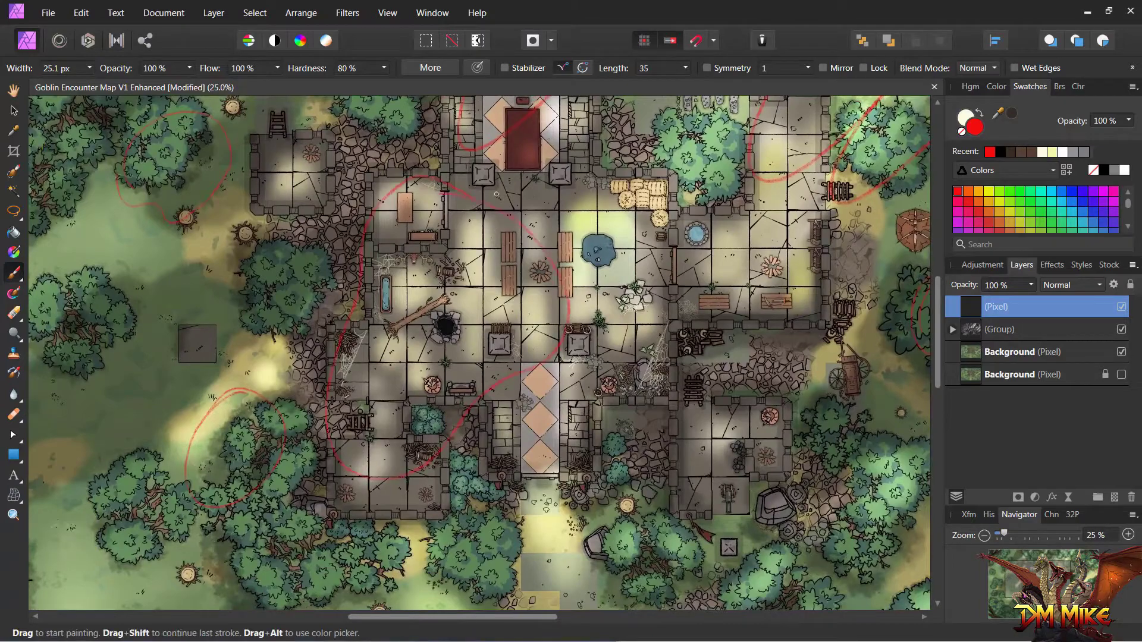
# - Draw a large red ring around the whole fort, then hide the new pixel layer with the markings
pyautogui.press('space')
pyautogui.moveTo(389, 539); pyautogui.dragTo(545, 233)
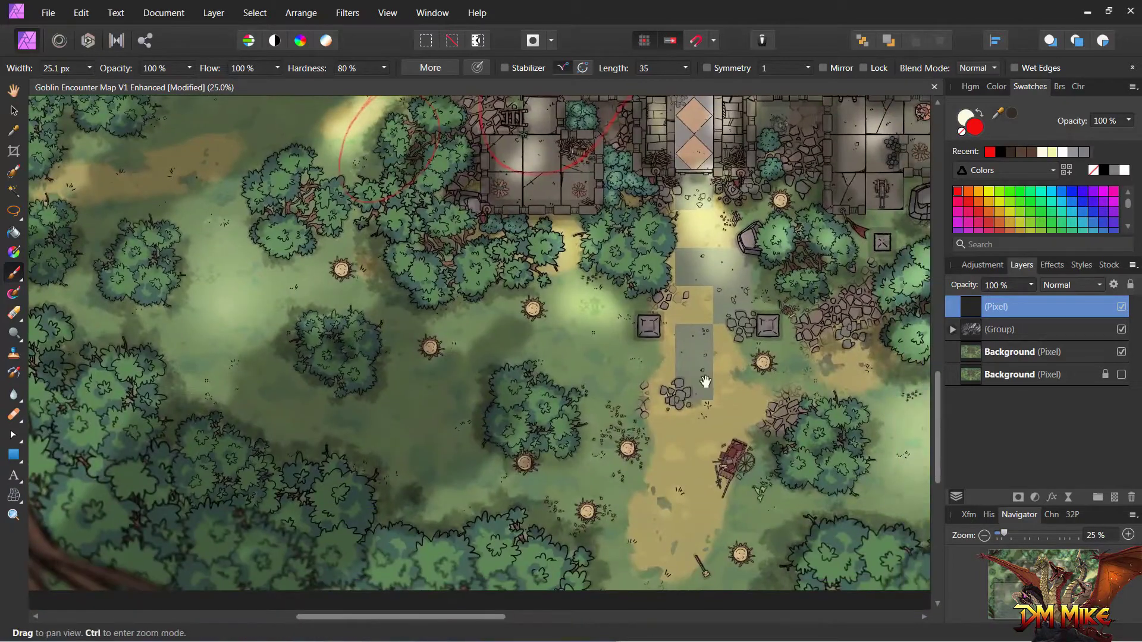
pyautogui.moveTo(797, 479); pyautogui.dragTo(786, 498)
pyautogui.moveTo(380, 334); pyautogui.dragTo(229, 526)
pyautogui.scroll(-2, 231, 344)
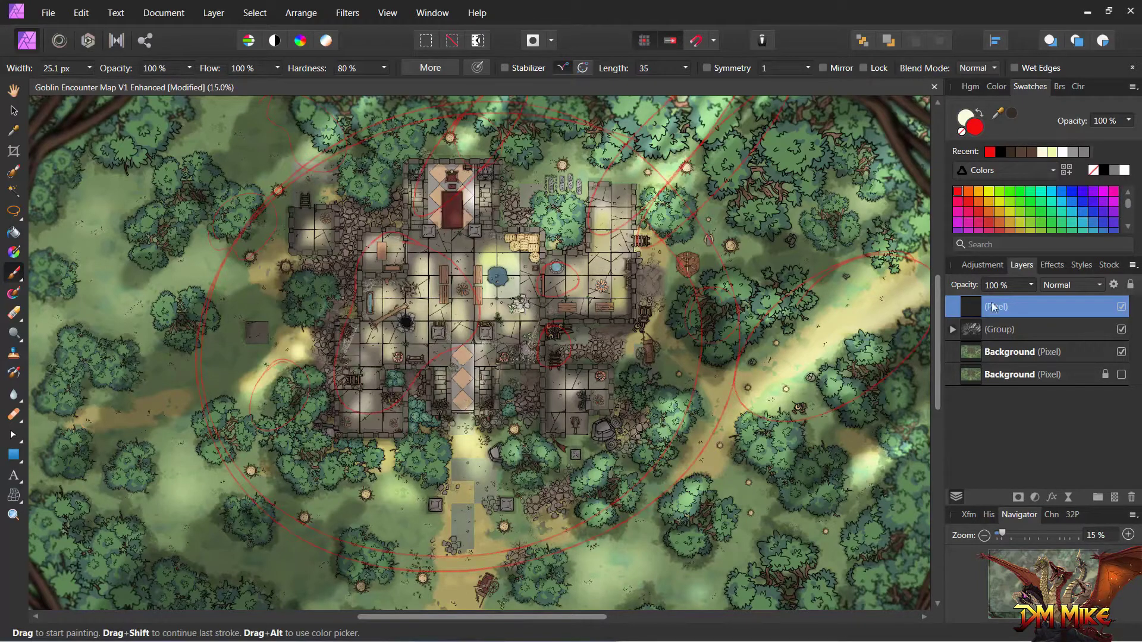
pyautogui.click(1122, 307)
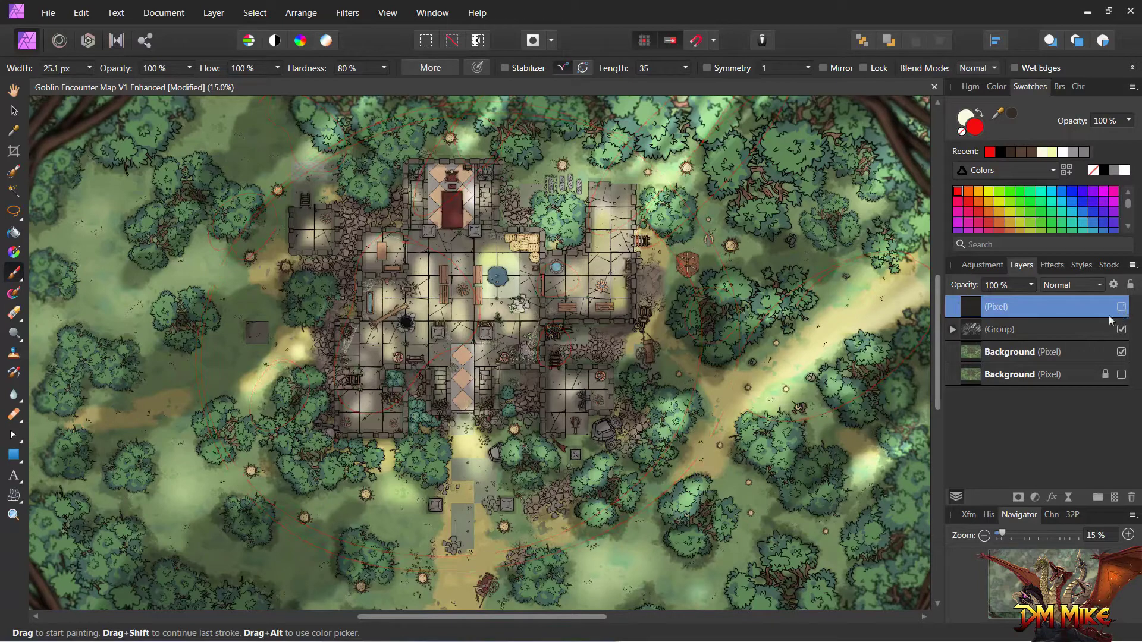
pyautogui.moveTo(940, 289)
pyautogui.mouseDown()
pyautogui.moveTo(939, 271)
pyautogui.moveTo(941, 308)
pyautogui.moveTo(934, 301)
pyautogui.mouseUp()
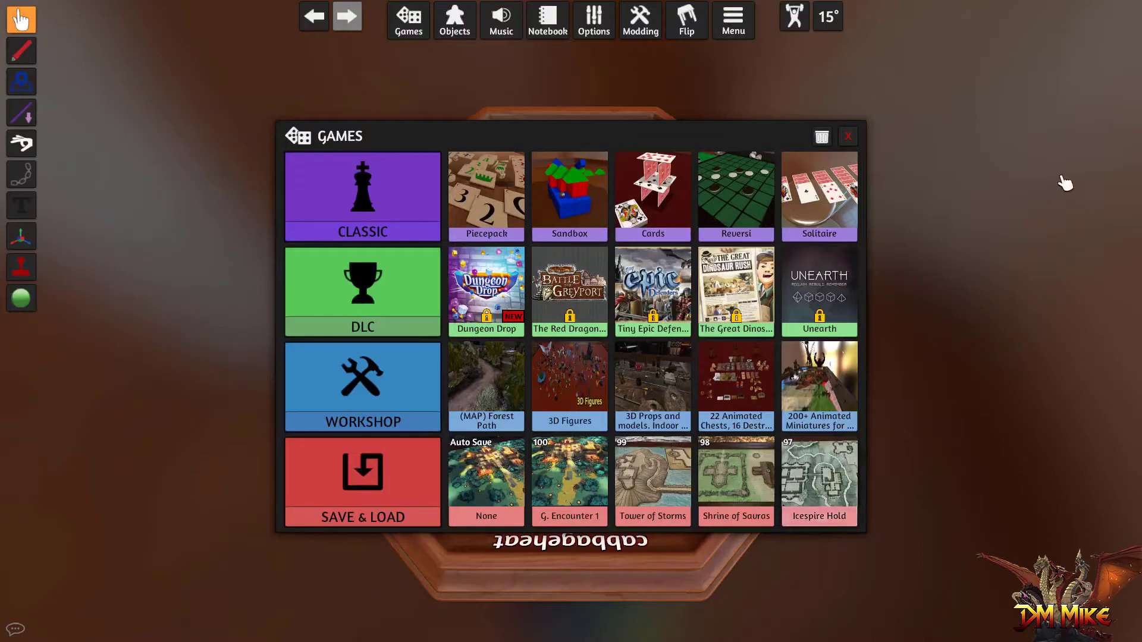
# - In Tabletop Simulator, load the saved game G. Encounter 1 from the Dragons of Icespire Peak folder
pyautogui.click(393, 495)
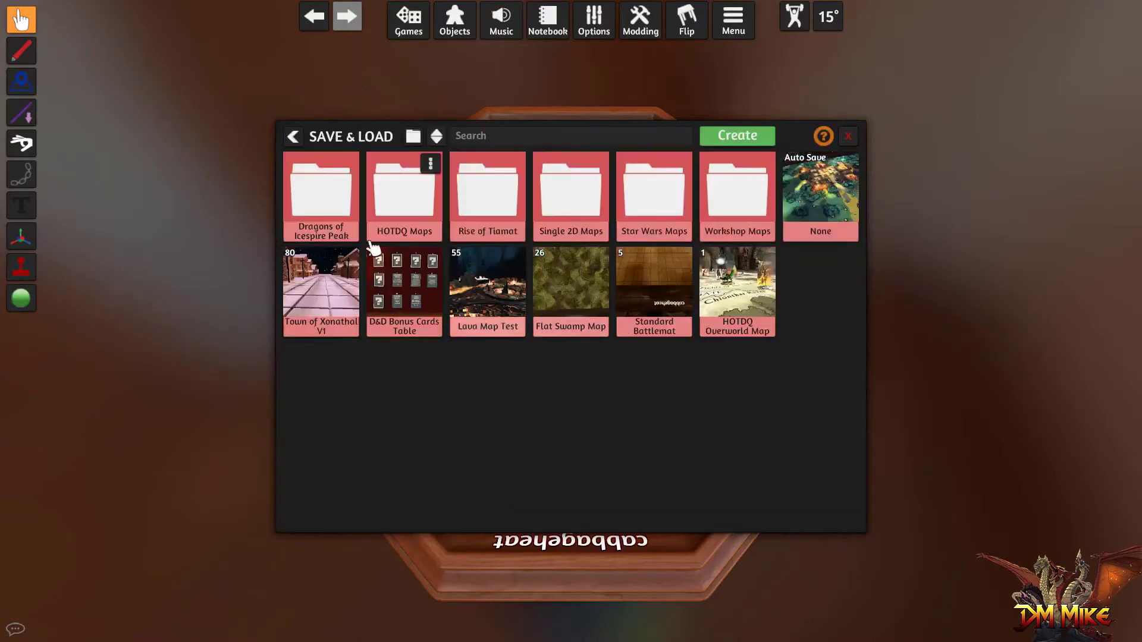
pyautogui.click(351, 202)
pyautogui.click(336, 211)
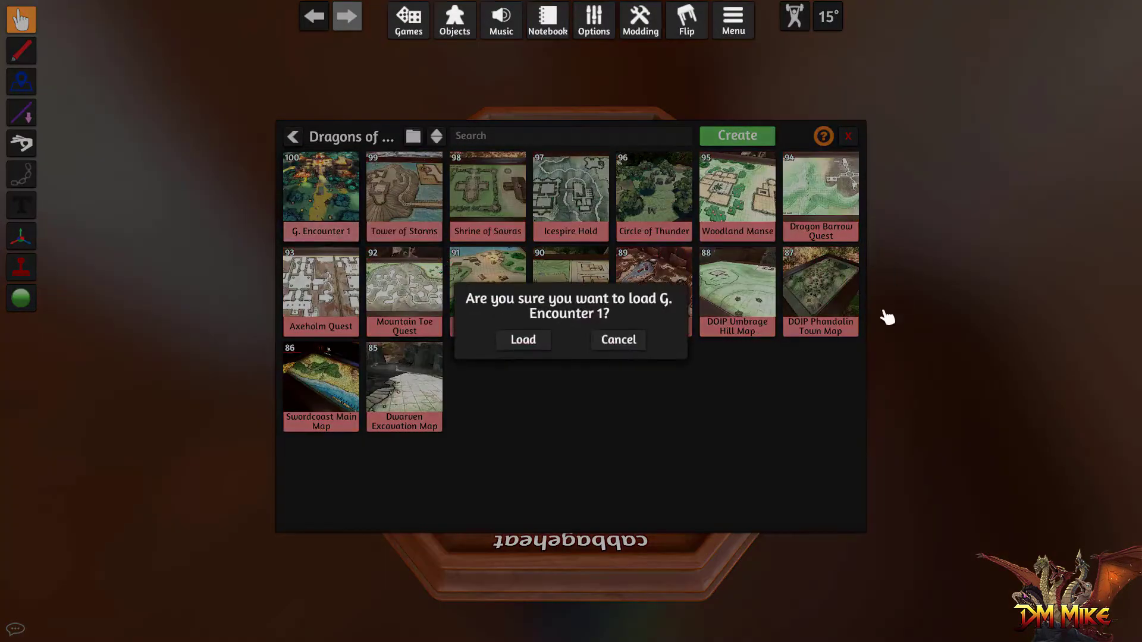
pyautogui.click(534, 345)
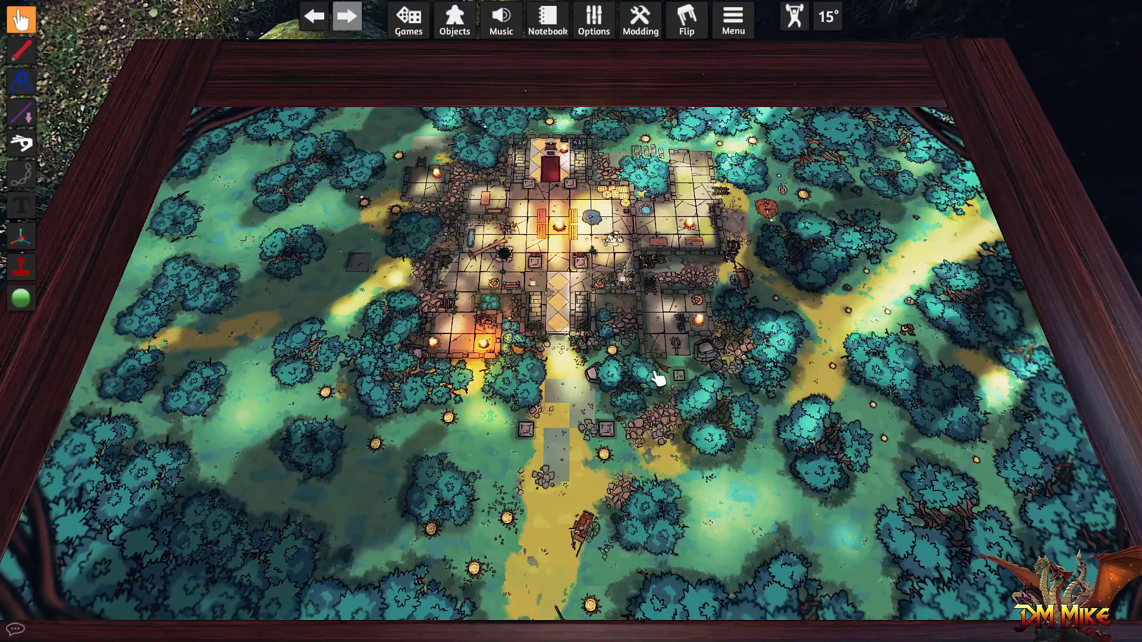
pyautogui.moveTo(656, 377)
pyautogui.mouseDown()
pyautogui.moveTo(650, 346)
pyautogui.moveTo(594, 311)
pyautogui.moveTo(704, 309)
pyautogui.moveTo(661, 376)
pyautogui.mouseUp()
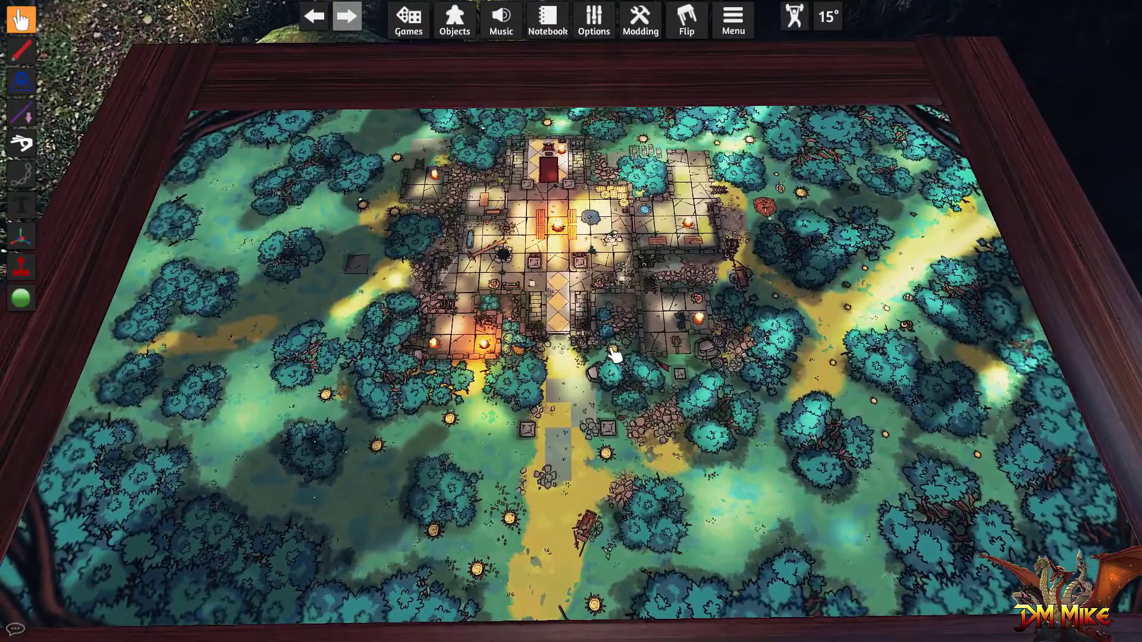
# - Check the LUT setting in the Lighting options and close the options
pyautogui.click(616, 28)
pyautogui.click(598, 107)
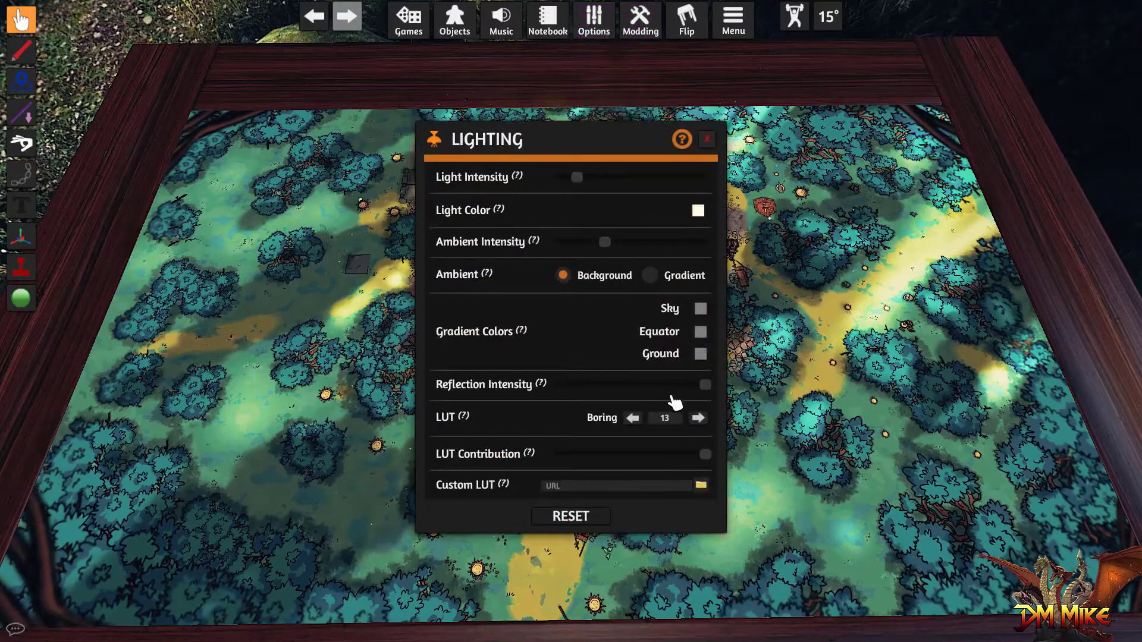
pyautogui.click(666, 421)
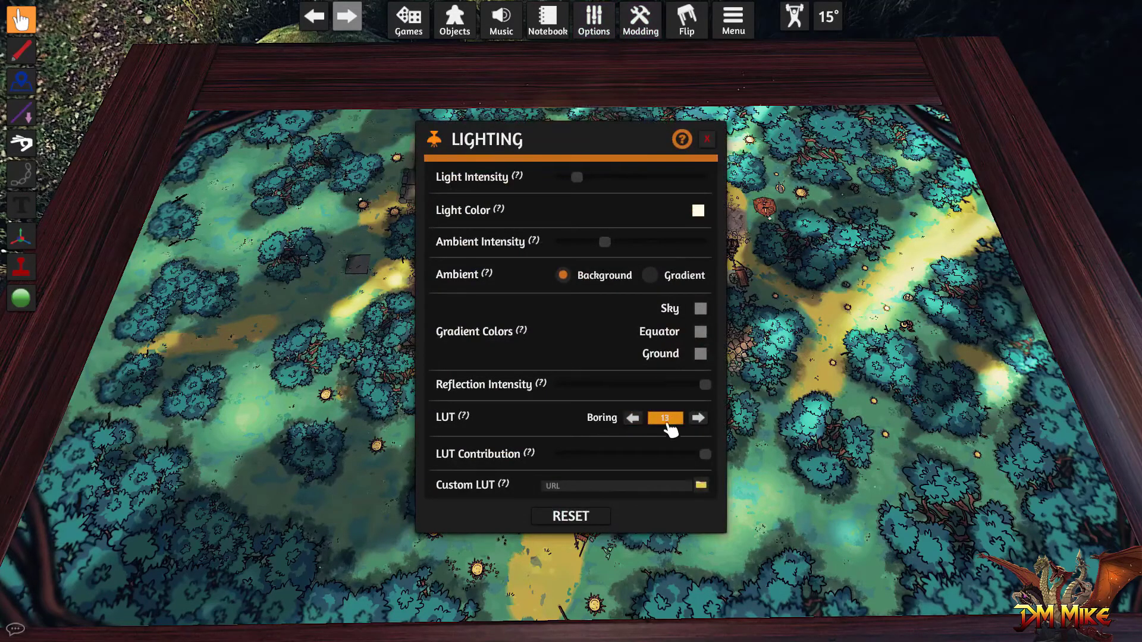
pyautogui.click(707, 139)
# - Examine the encounter map on the table, from the whole board down to the southwestern forest and the fort's firelit rooms
pyautogui.scroll(-5, 663, 377)
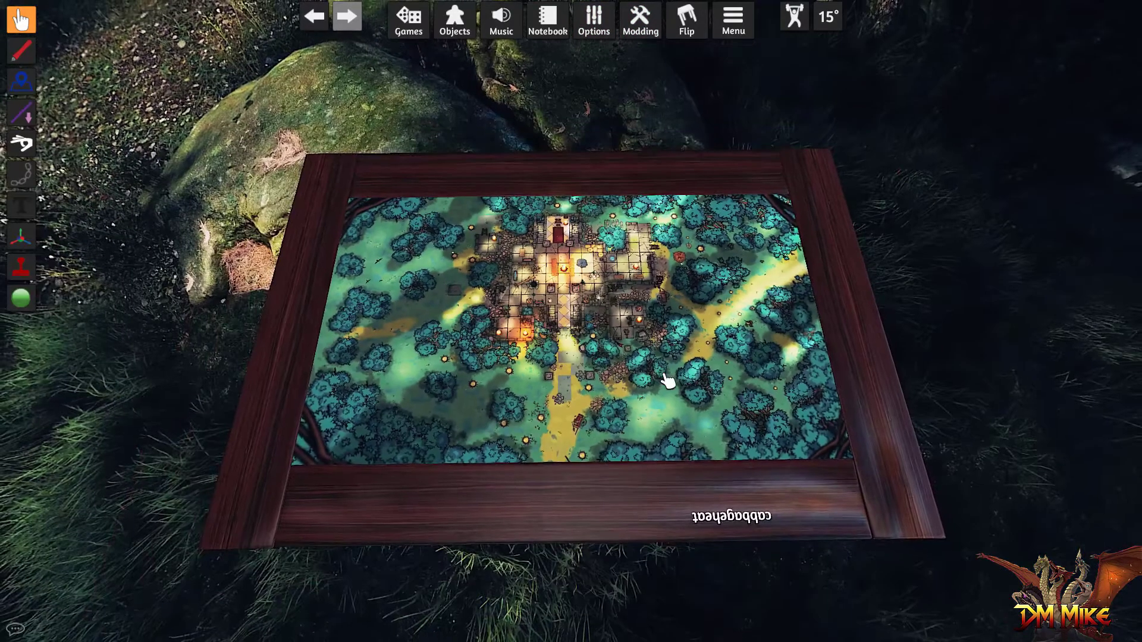
pyautogui.scroll(5, 665, 378)
pyautogui.scroll(2, 666, 378)
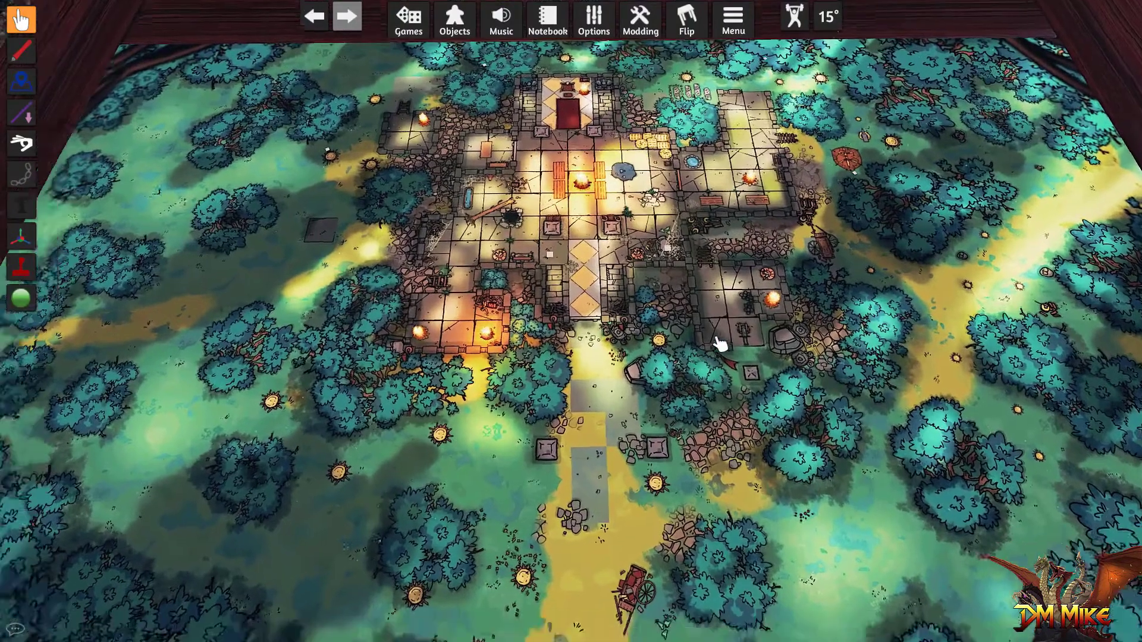
pyautogui.scroll(2, 721, 341)
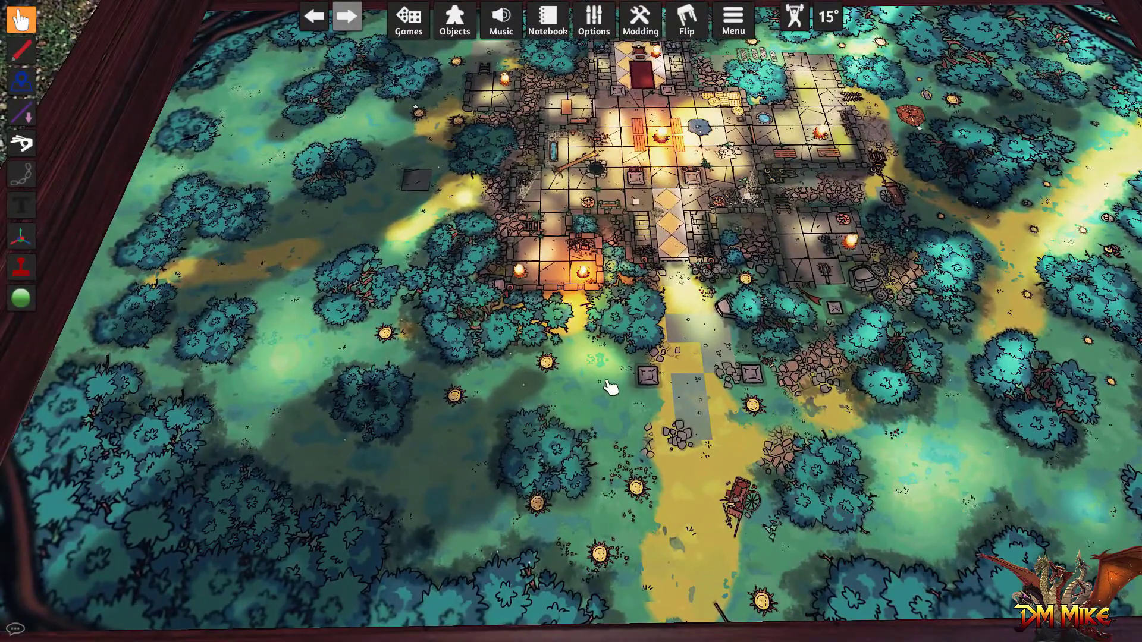
pyautogui.scroll(2, 869, 165)
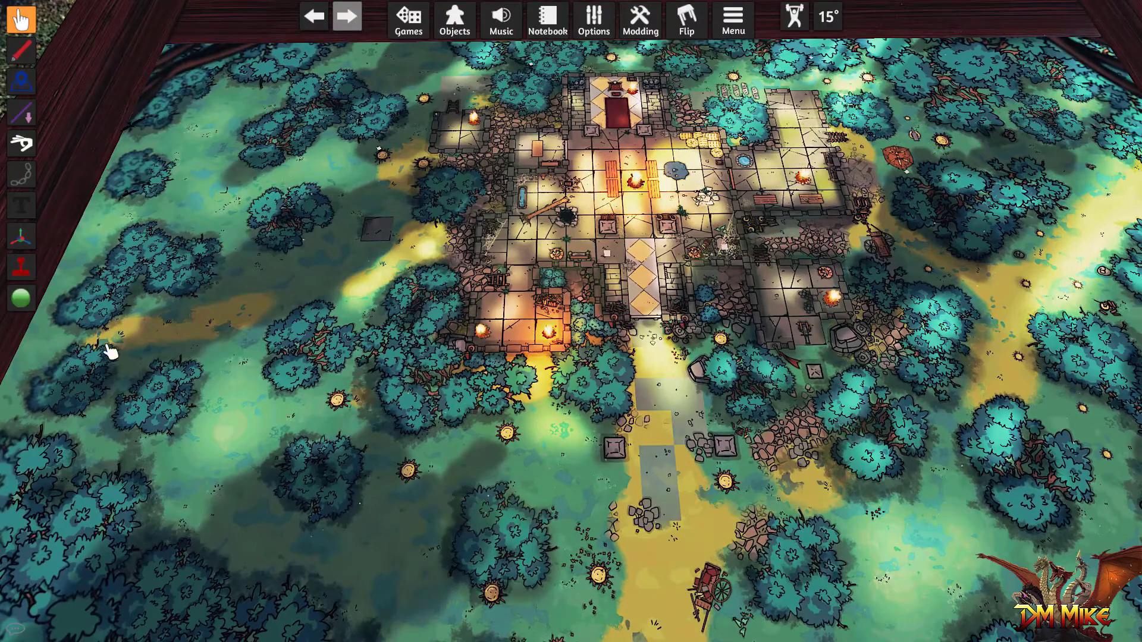
pyautogui.scroll(3, 491, 292)
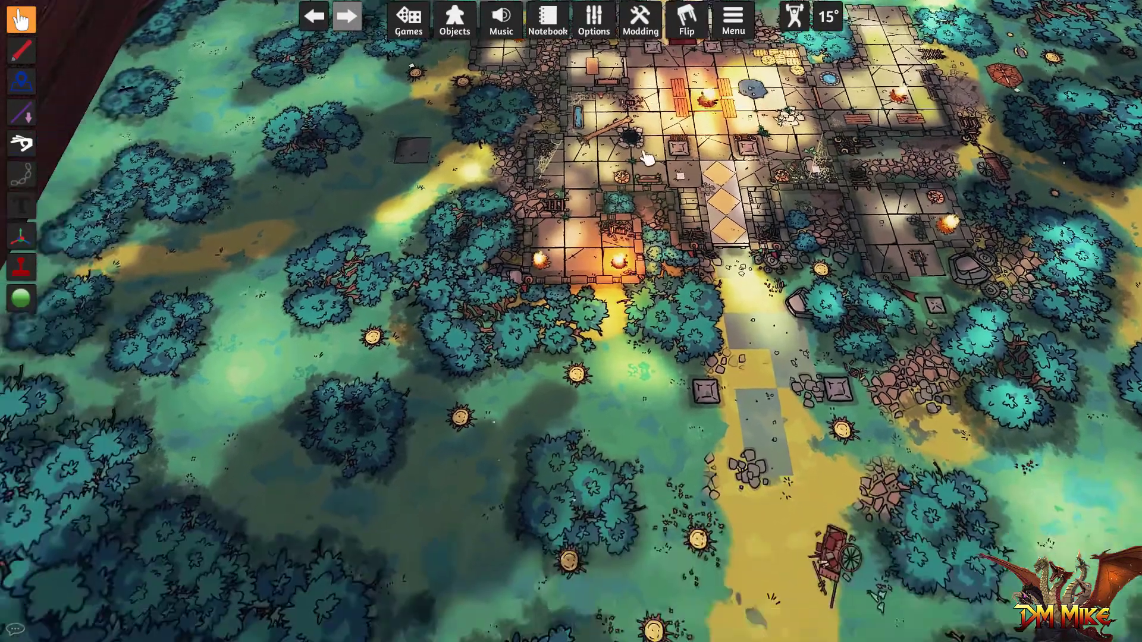
pyautogui.scroll(3, 519, 261)
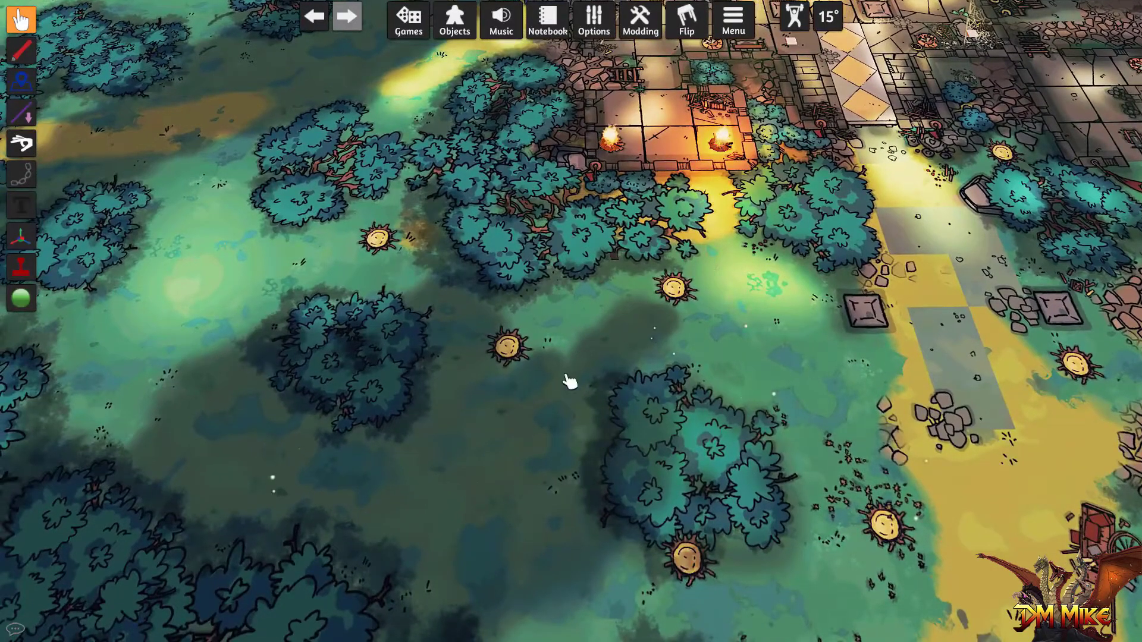
pyautogui.moveTo(958, 153); pyautogui.dragTo(454, 339)
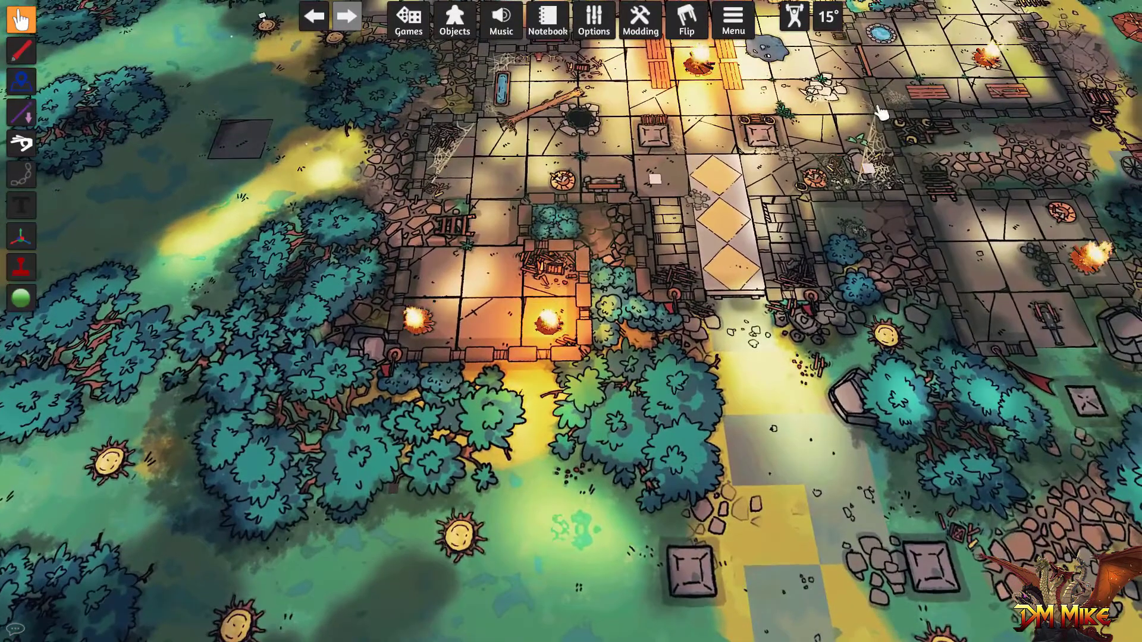
pyautogui.moveTo(879, 114); pyautogui.dragTo(611, 369)
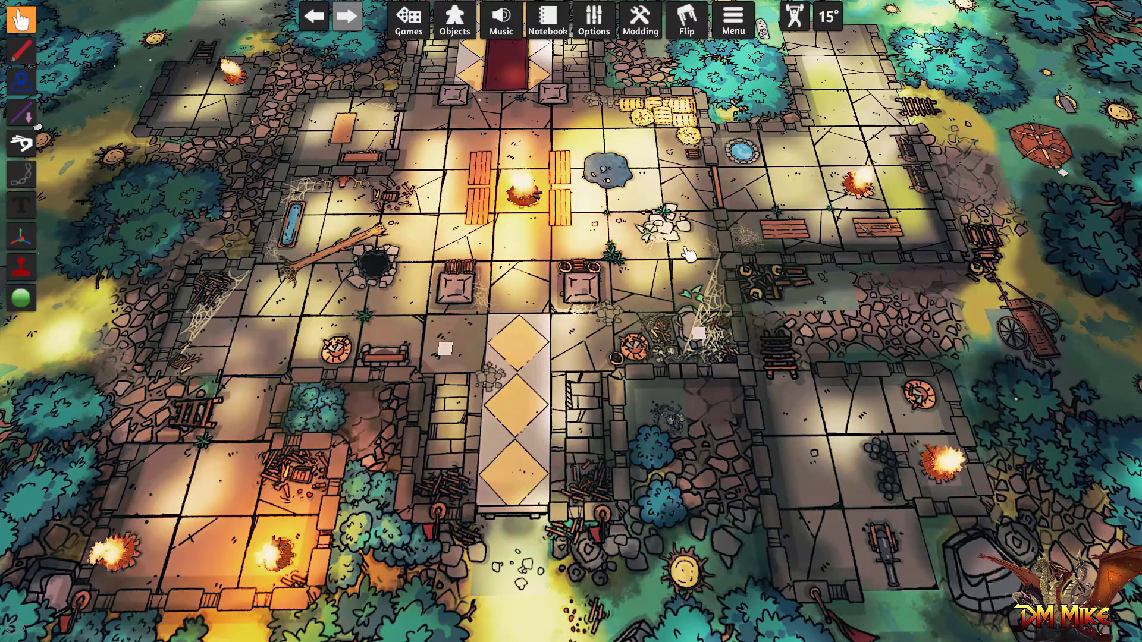
# - Examine the fort's hall, the eastern forest and its sunlit path, ending with a low view across the table
pyautogui.press('w')
pyautogui.press('d')
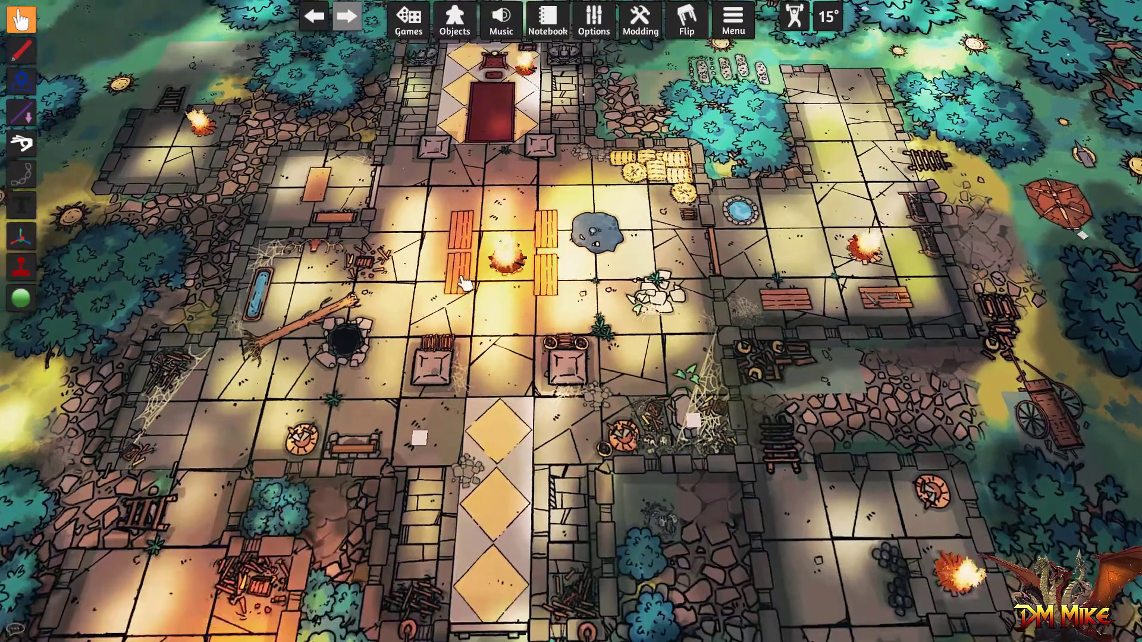
pyautogui.press('d')
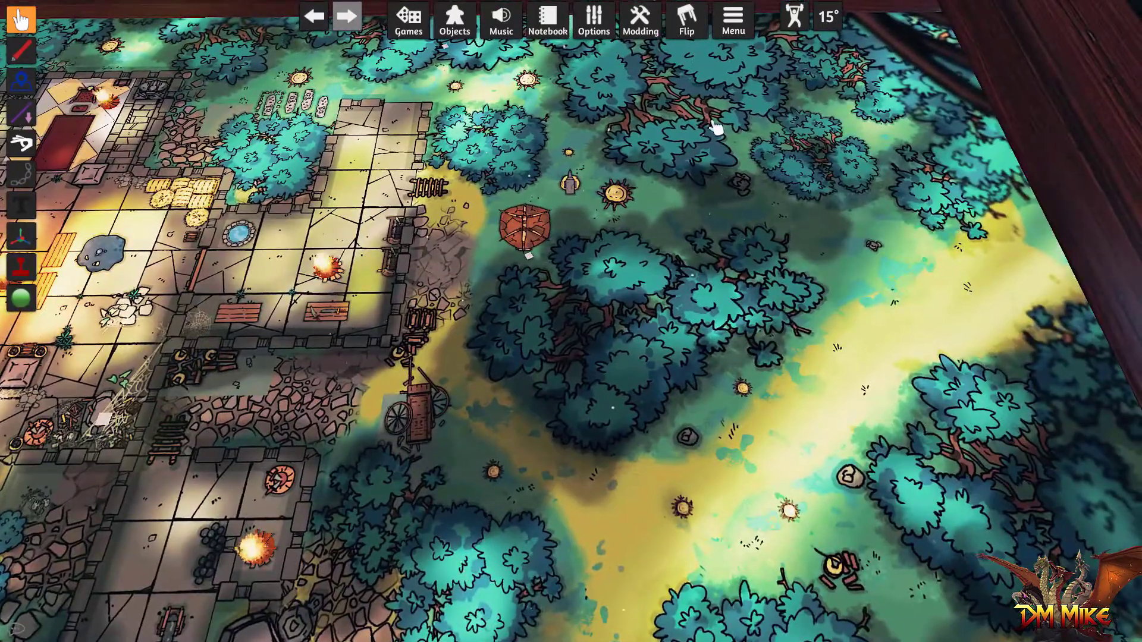
pyautogui.scroll(-4, 538, 385)
pyautogui.press('a')
pyautogui.press('s')
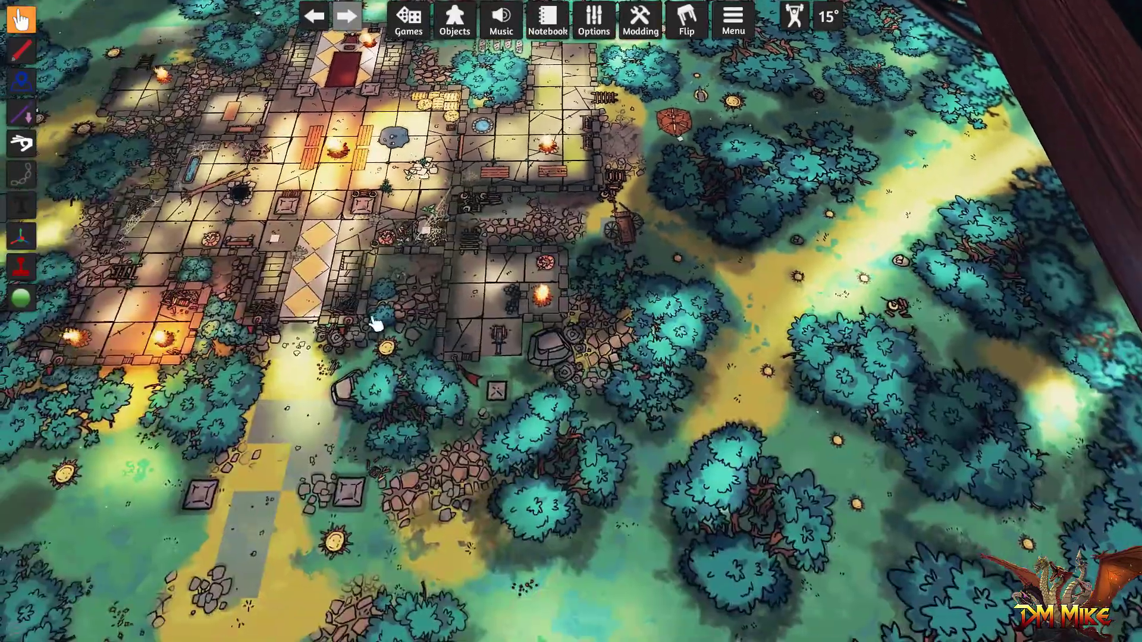
pyautogui.moveTo(372, 321); pyautogui.dragTo(1030, 130)
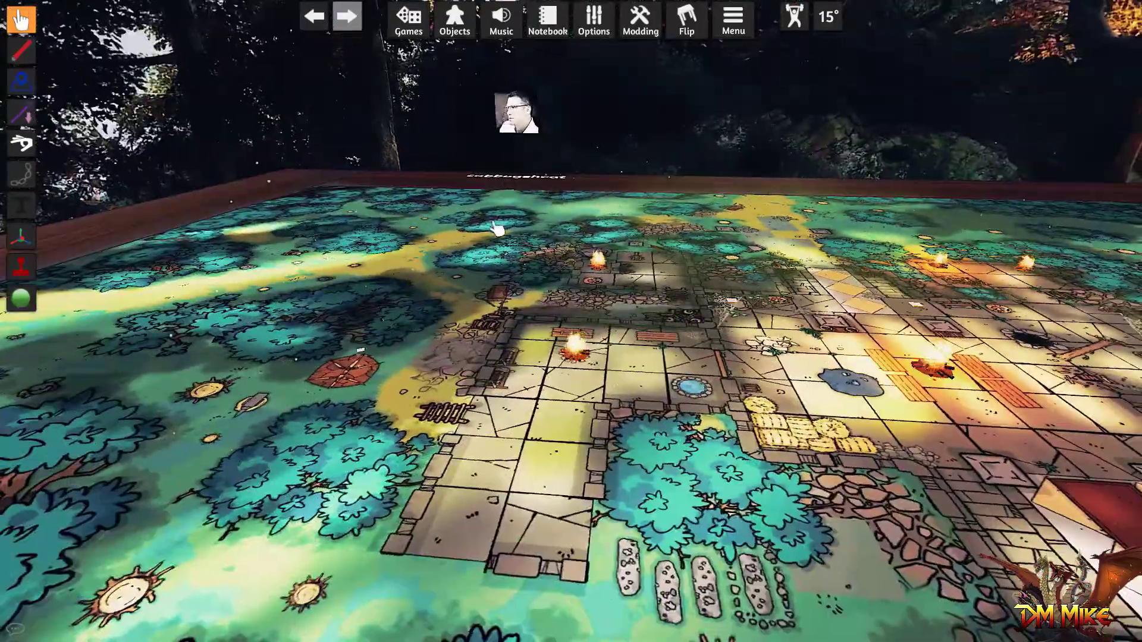
# - Examine the encounter map from across the table, then from overhead, ending close on the forest west of the fort
pyautogui.moveTo(494, 229); pyautogui.dragTo(681, 269)
pyautogui.scroll(-4, 680, 164)
pyautogui.scroll(3, 563, 210)
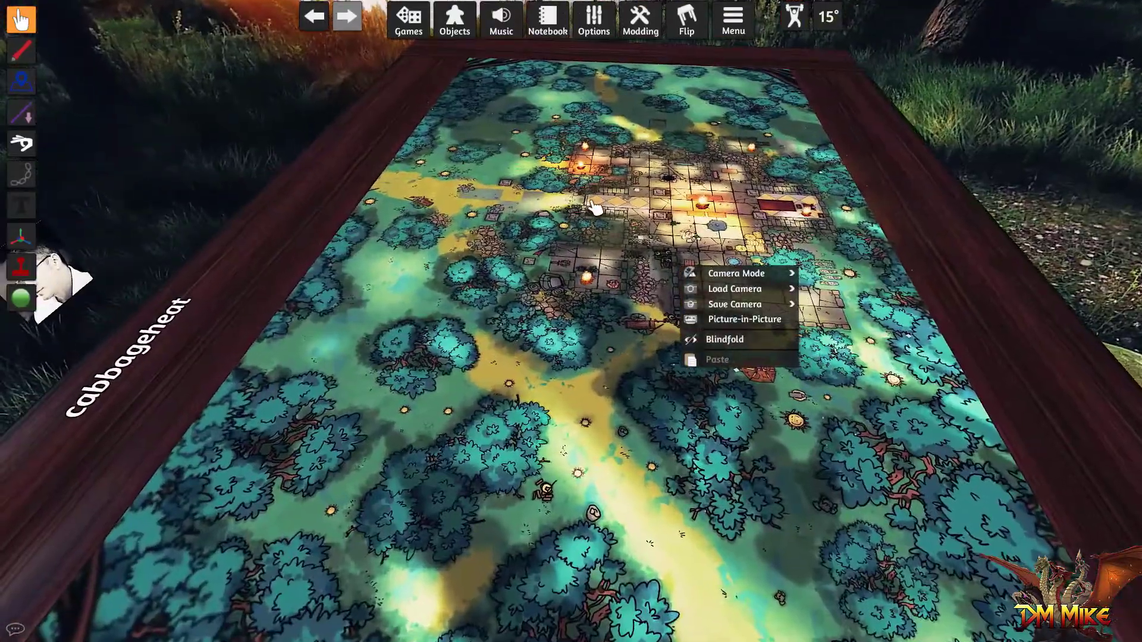
pyautogui.moveTo(576, 205); pyautogui.dragTo(976, 307)
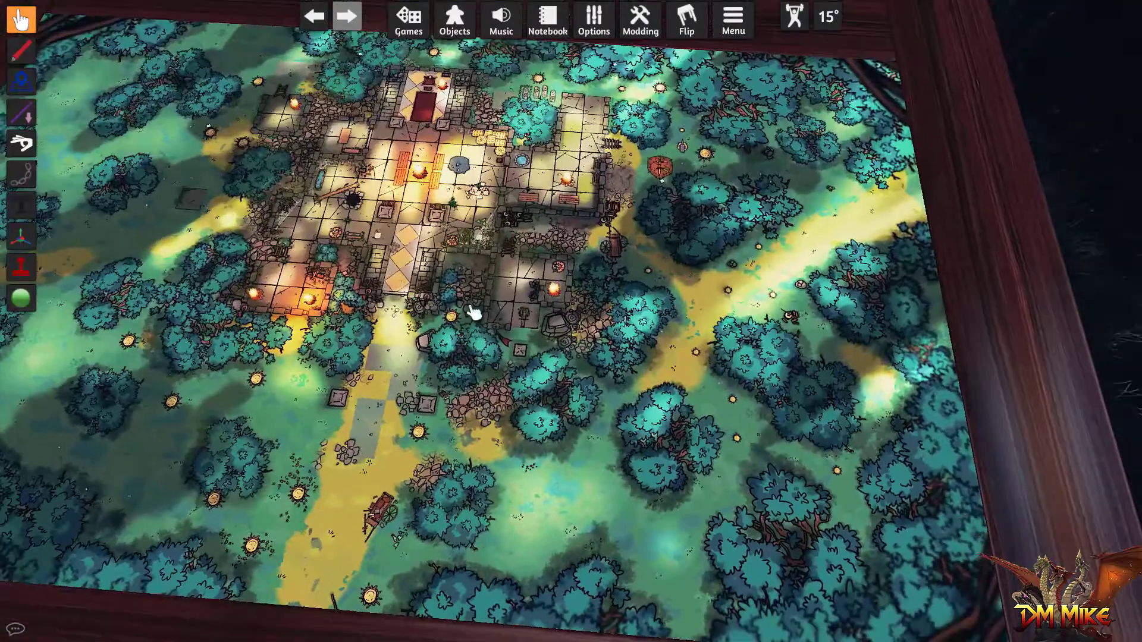
pyautogui.moveTo(331, 295); pyautogui.dragTo(452, 316)
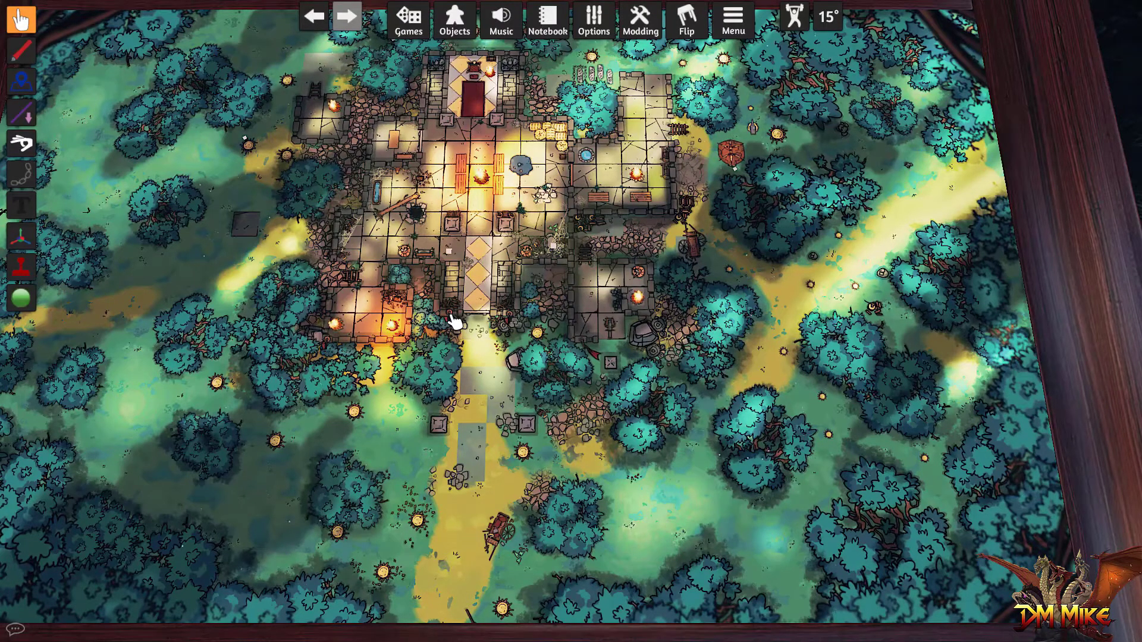
pyautogui.press('a')
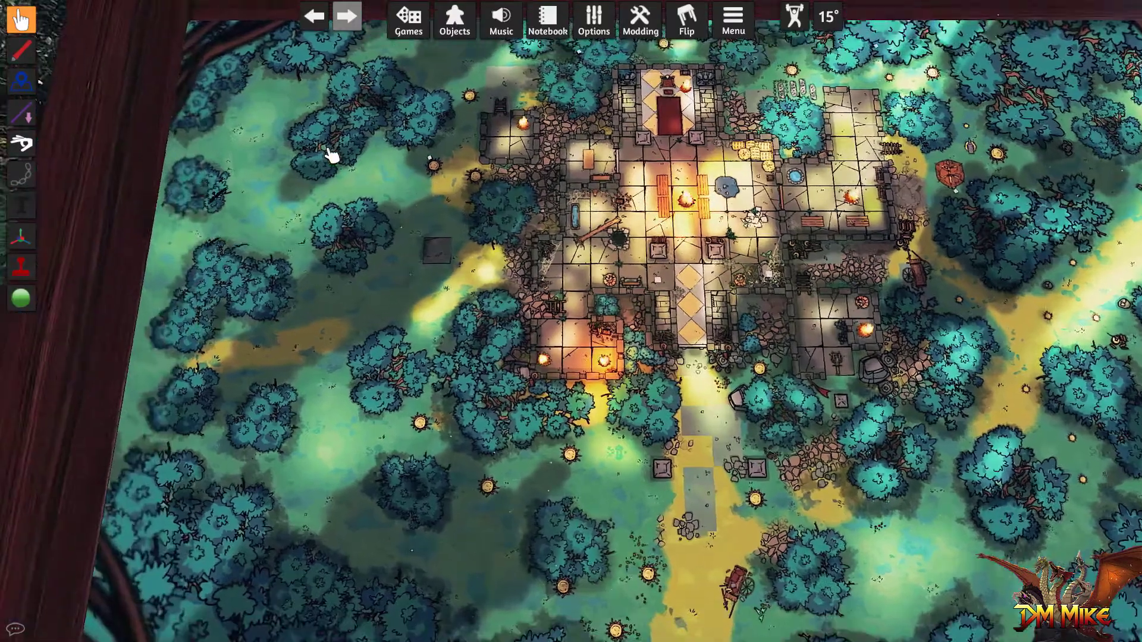
pyautogui.scroll(4, 335, 156)
pyautogui.press('w')
pyautogui.press('s')
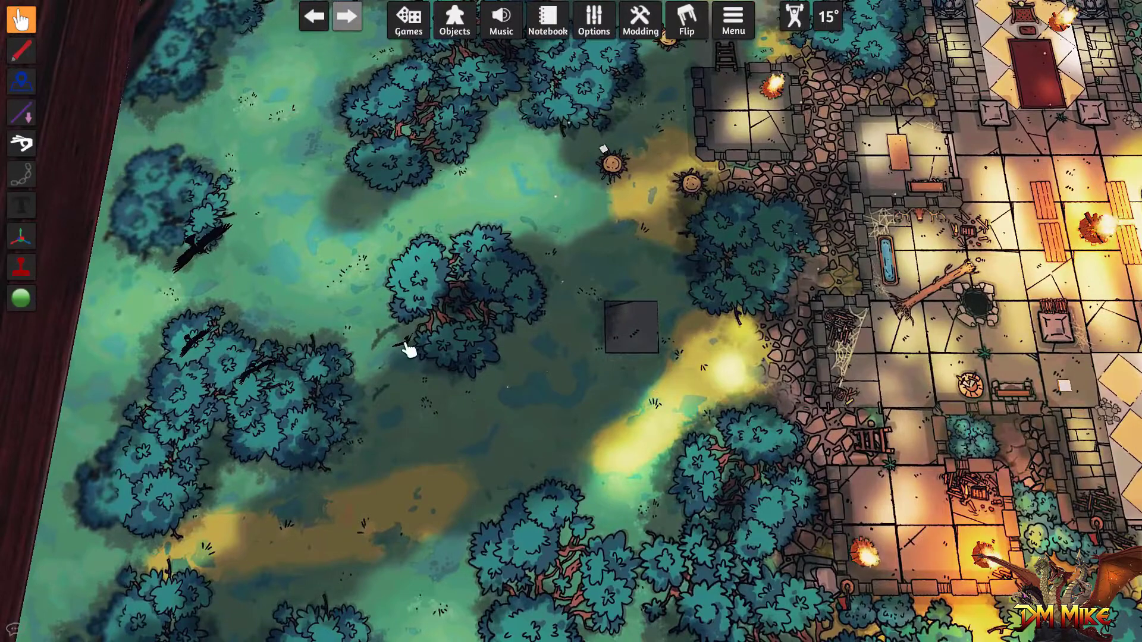
# - Reposition the fire flys object in the northwestern forest and edit its color tint
pyautogui.moveTo(612, 152); pyautogui.dragTo(585, 147)
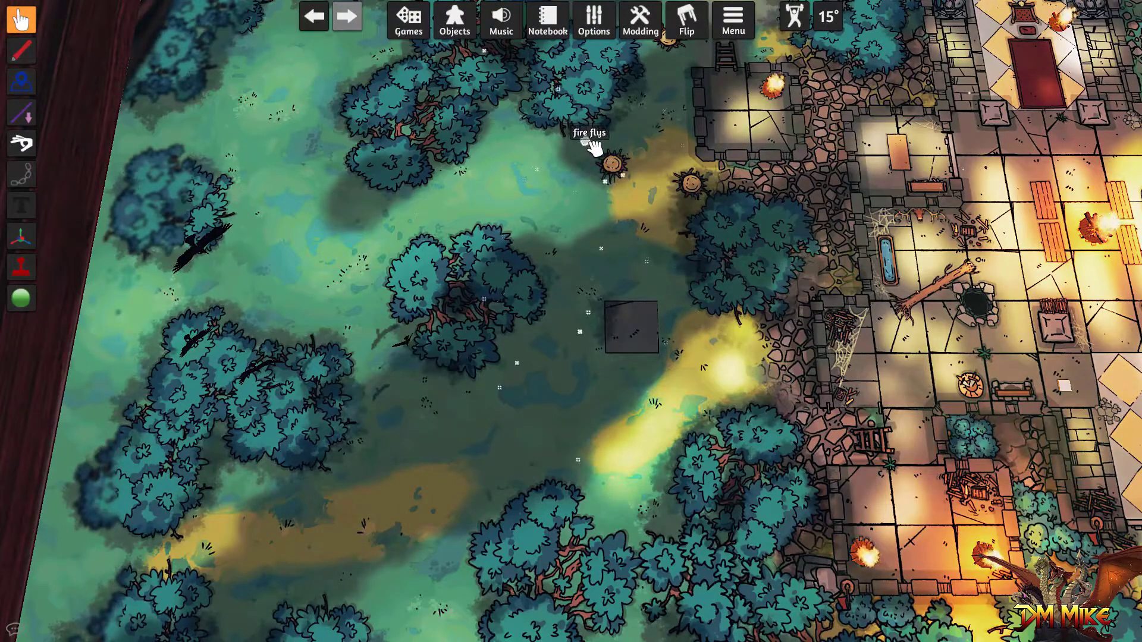
pyautogui.rightClick(588, 146)
pyautogui.click(701, 203)
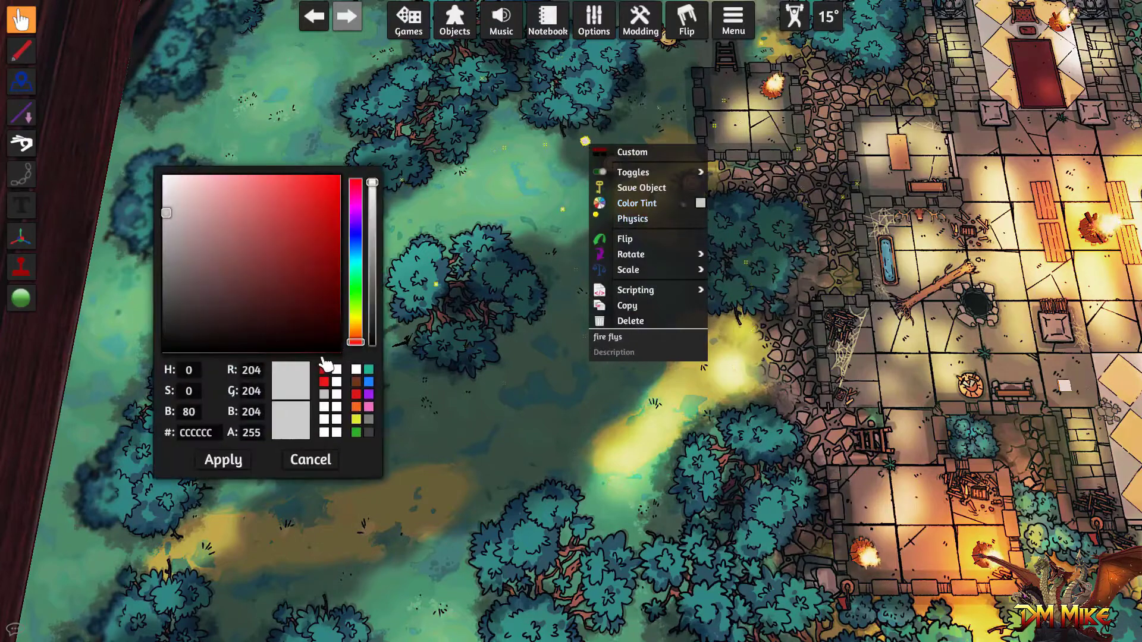
pyautogui.click(323, 344)
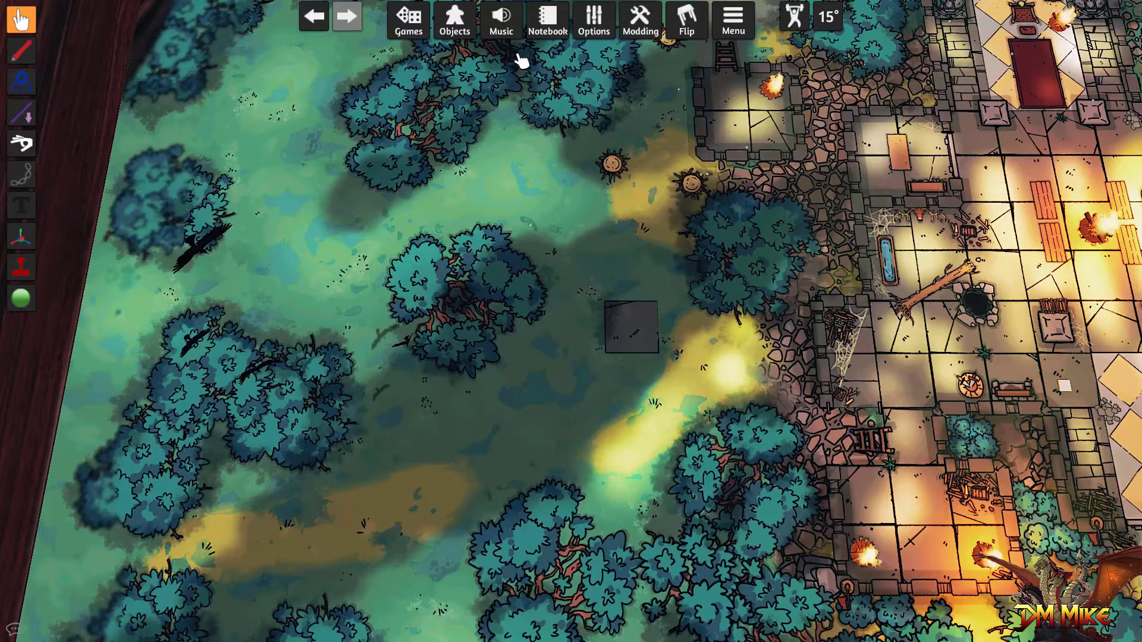
# - Examine the fireflies over the northwestern forest and the area south to the fort's entrance path
pyautogui.press('s')
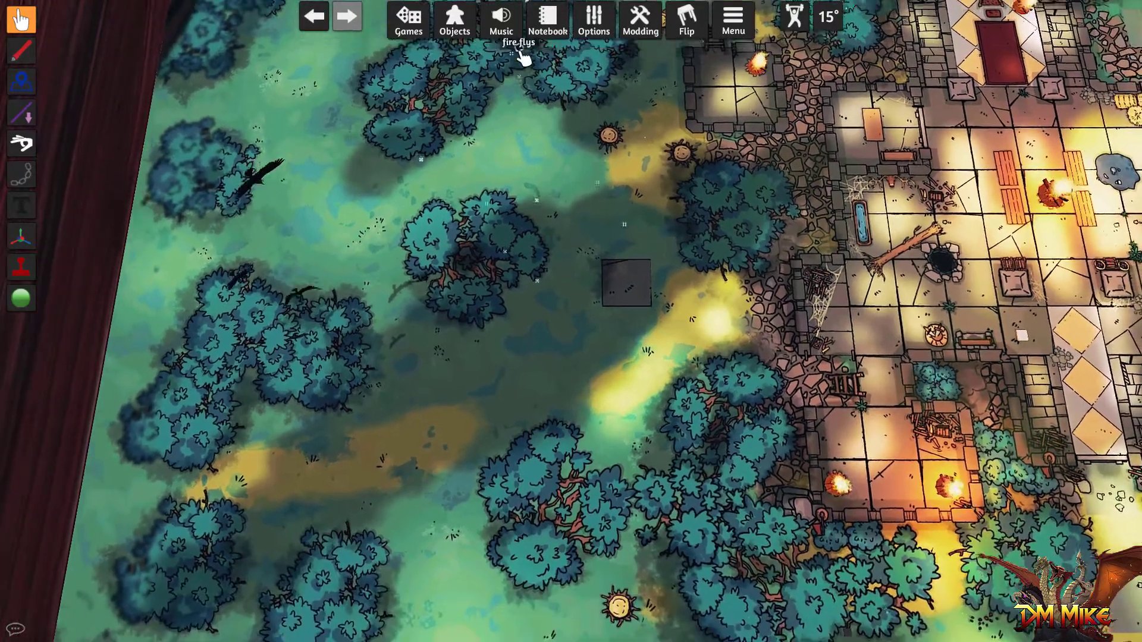
pyautogui.press('w')
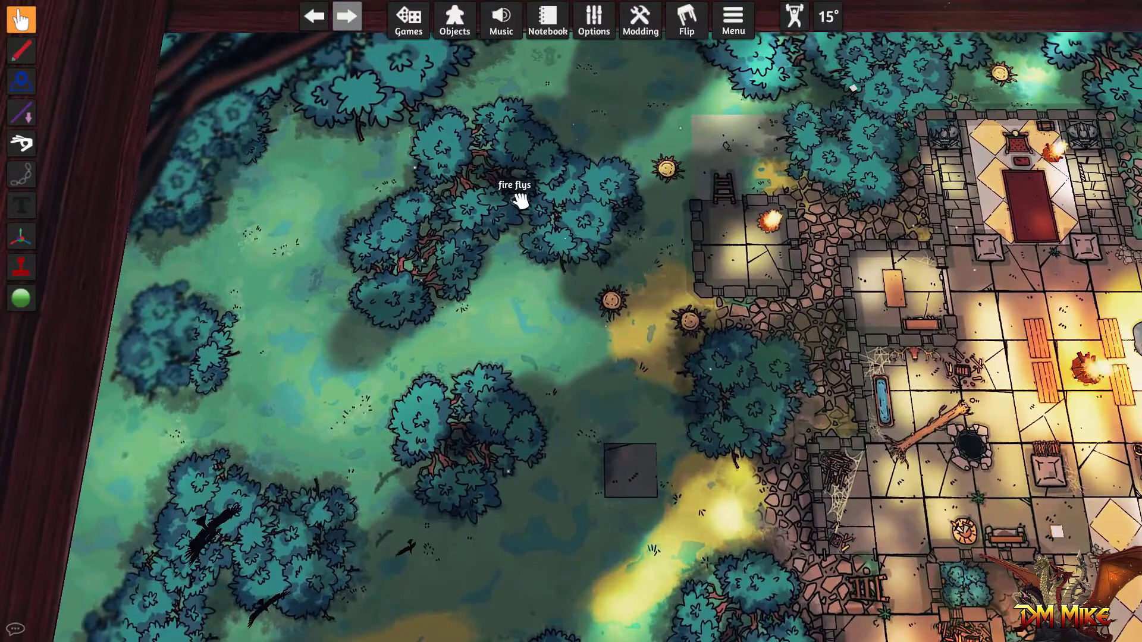
pyautogui.press('s')
pyautogui.press('d')
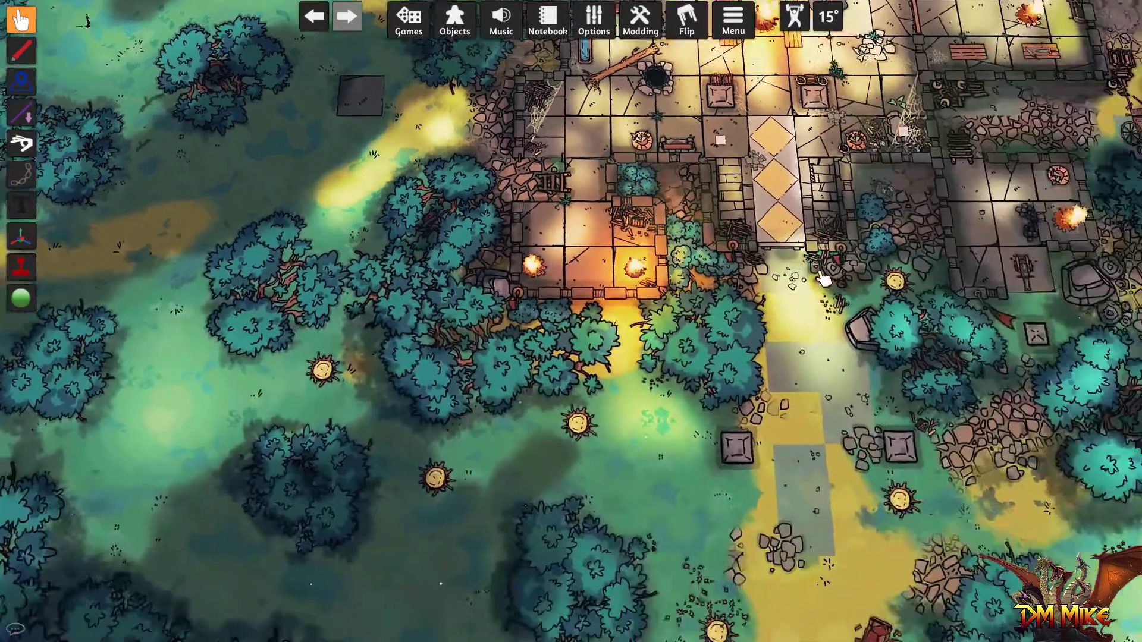
pyautogui.scroll(-2, 826, 275)
pyautogui.press('w')
# - Hide the interface and examine the fort and surrounding forest from above
pyautogui.press('F11')
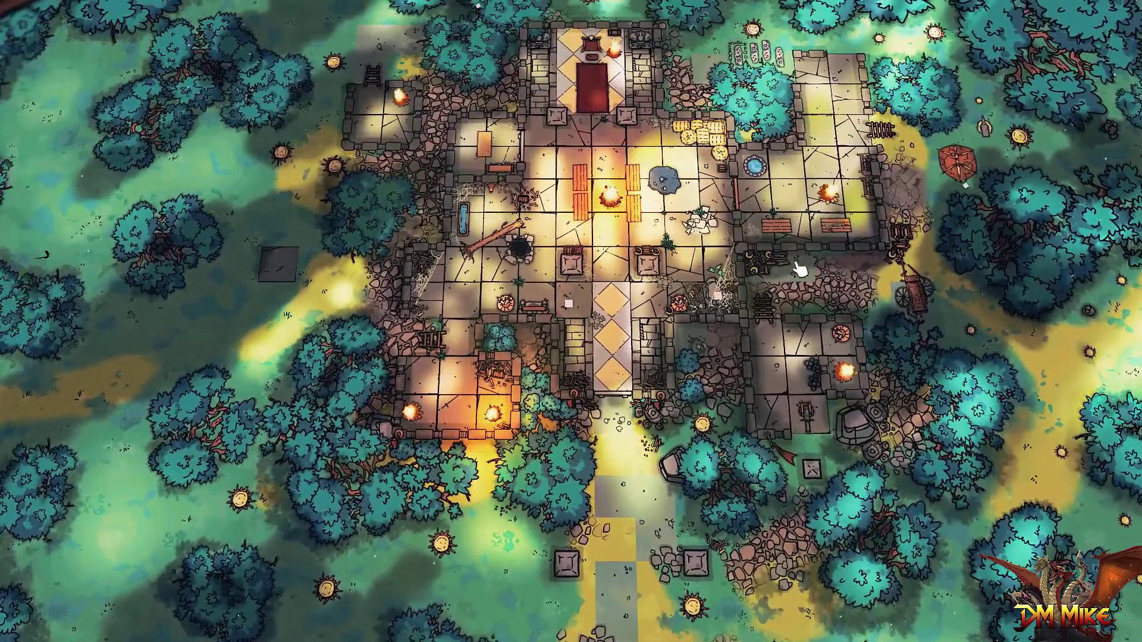
pyautogui.press('d')
pyautogui.press('w')
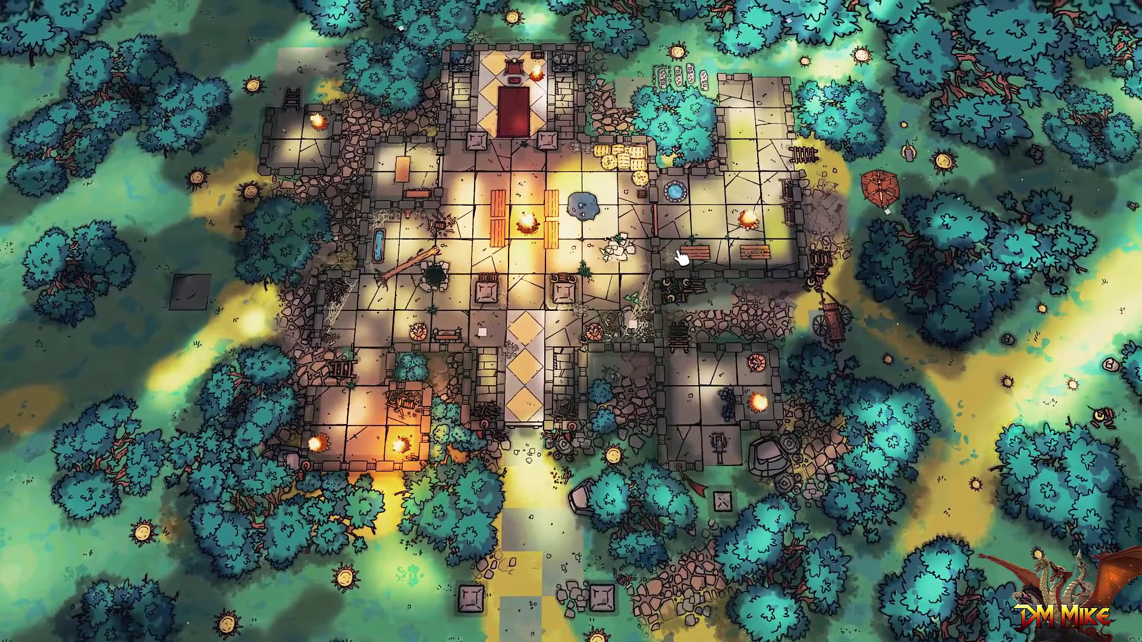
pyautogui.scroll(-2, 682, 256)
pyautogui.press('a')
pyautogui.press('s')
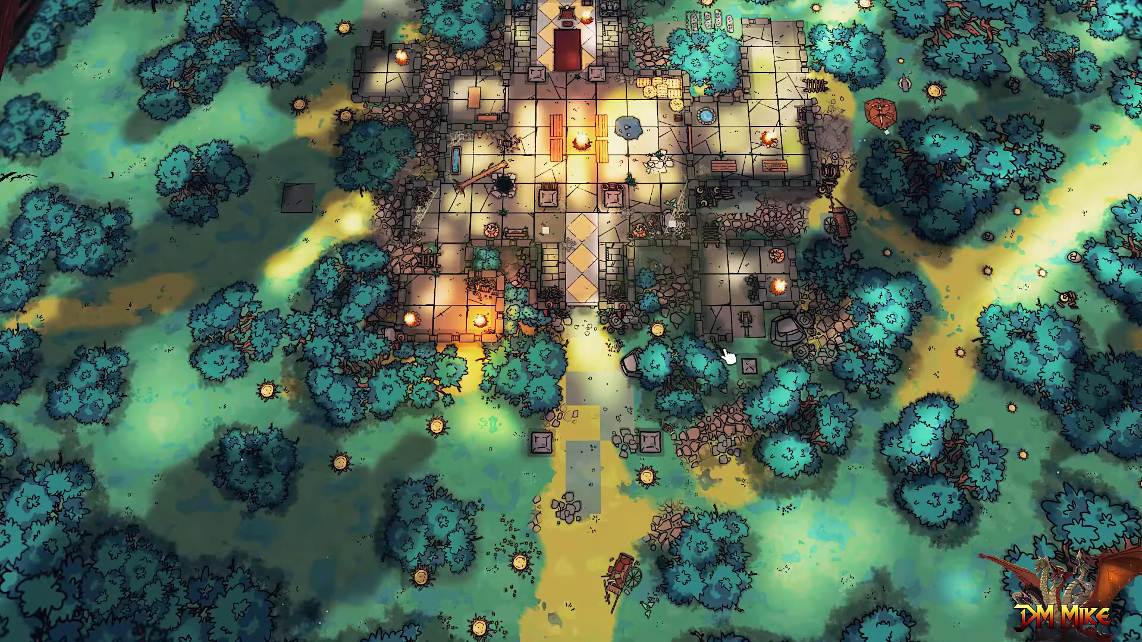
pyautogui.press('w')
pyautogui.scroll(-1, 727, 357)
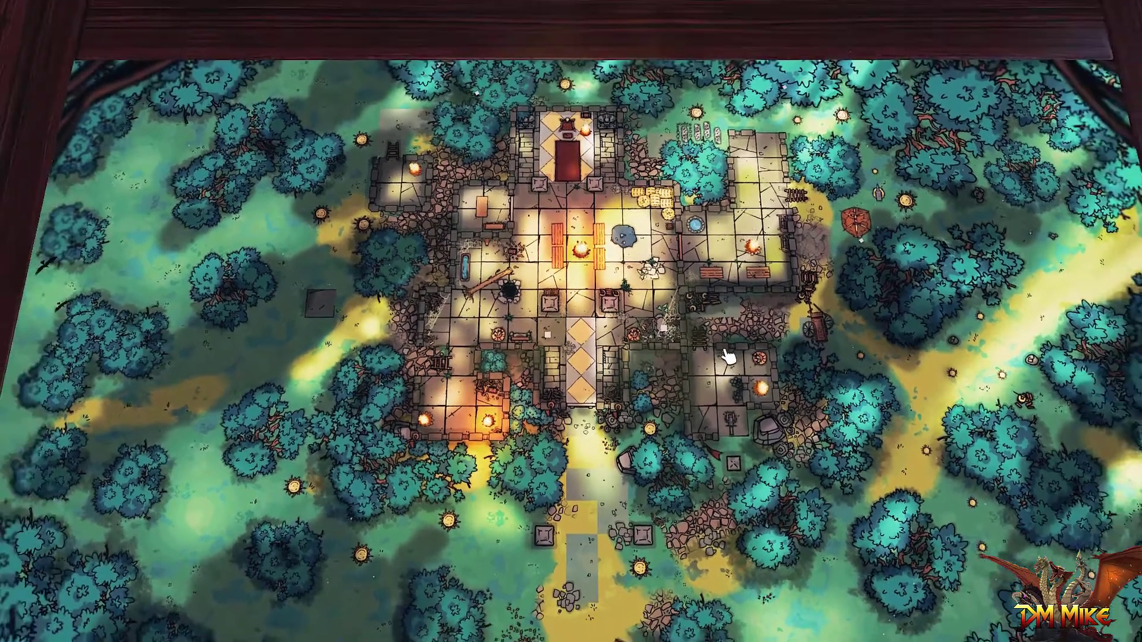
pyautogui.scroll(1, 726, 357)
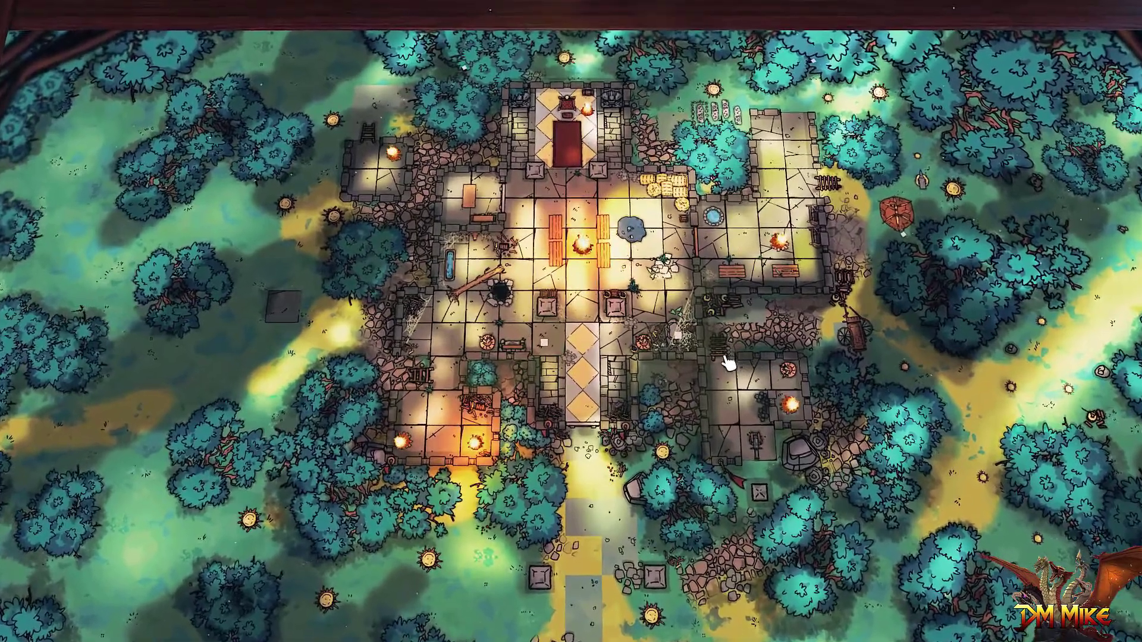
# - Examine the unobstructed map from a lower, tilted angle, including the southern path and the forest on both sides
pyautogui.moveTo(724, 357); pyautogui.dragTo(555, 330)
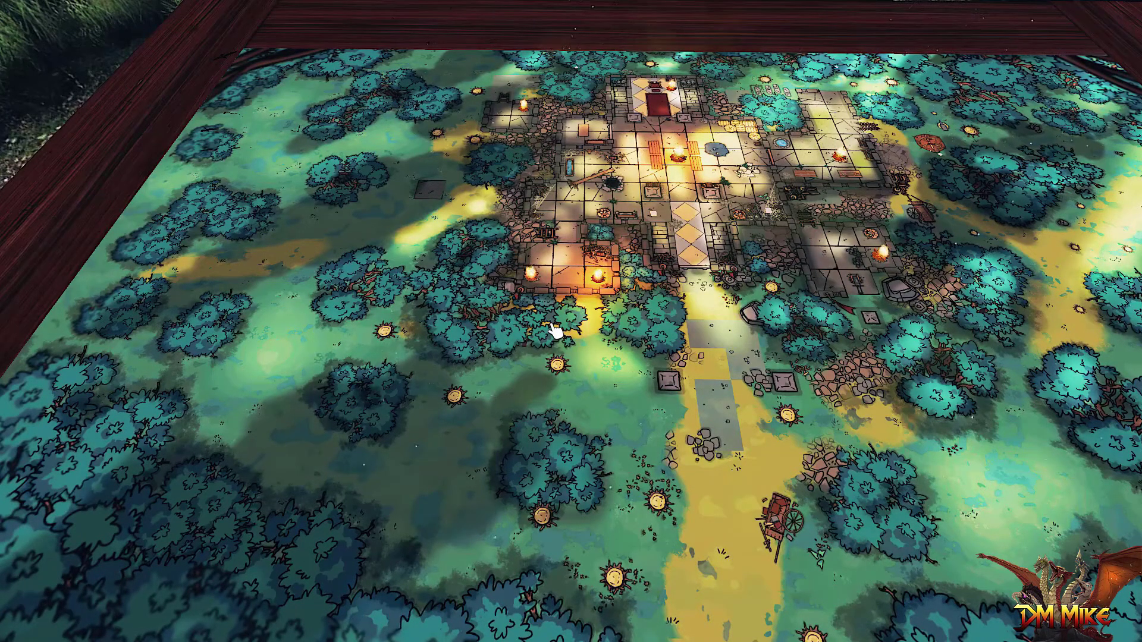
pyautogui.press('d')
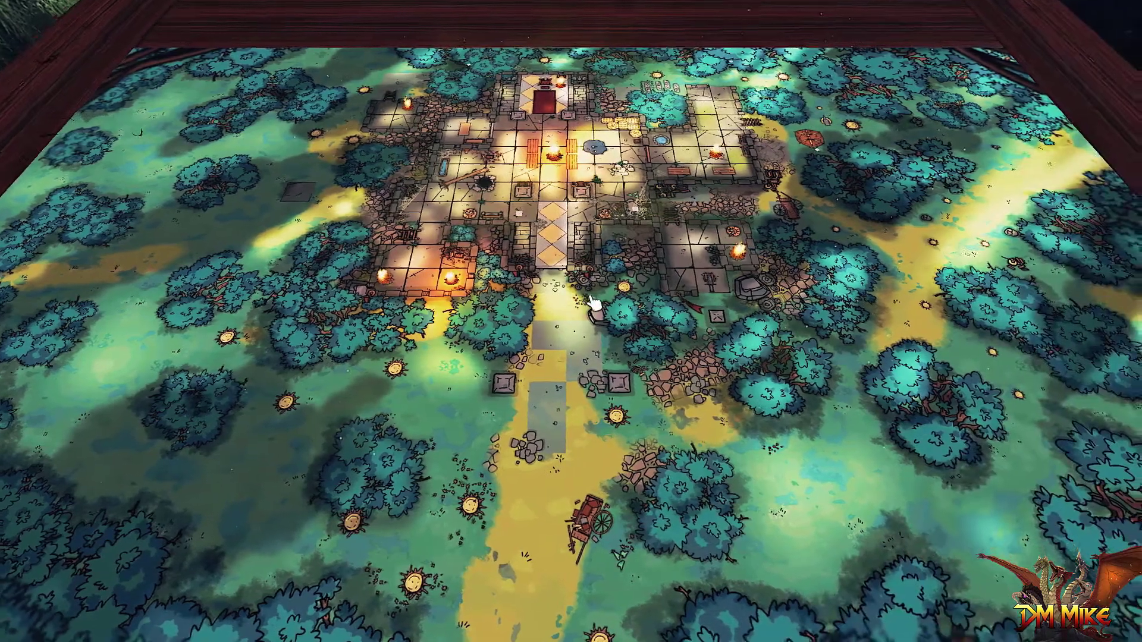
pyautogui.moveTo(592, 302); pyautogui.dragTo(592, 333)
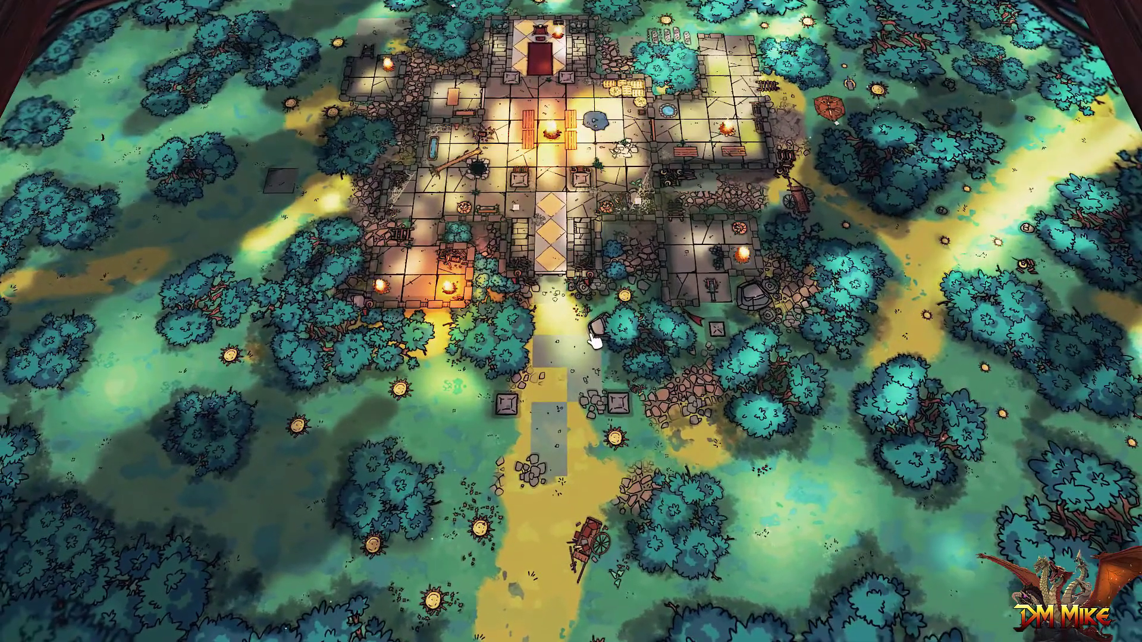
pyautogui.scroll(-5, 591, 334)
pyautogui.scroll(5, 590, 334)
pyautogui.scroll(1, 590, 334)
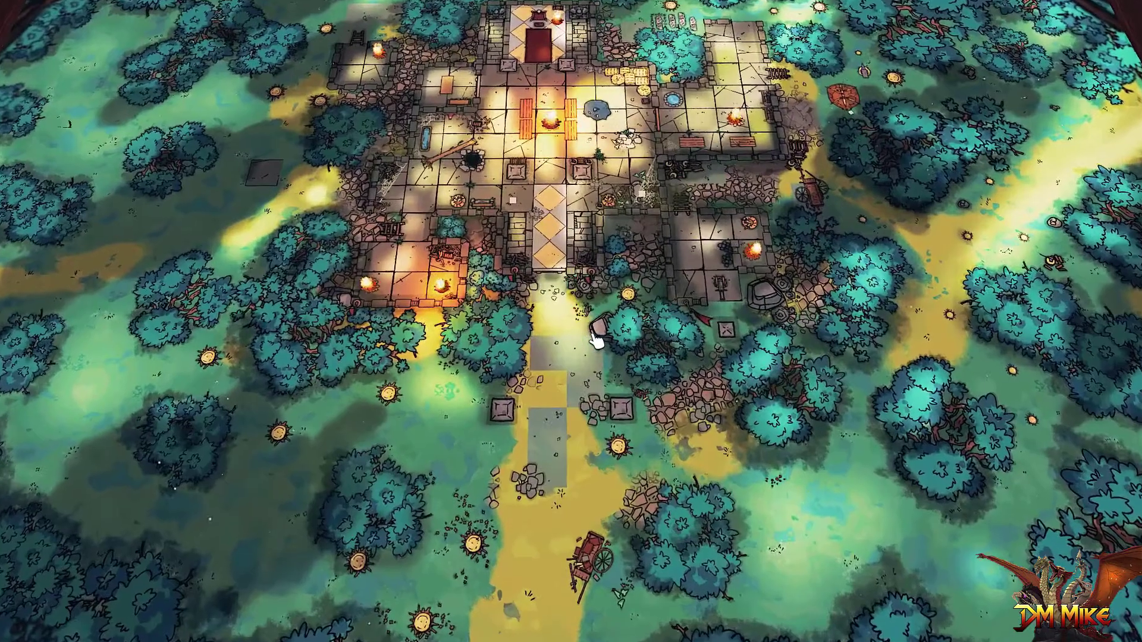
# - Restore the interface and turn on the hex grid's lines in the Grid options
pyautogui.press('F11')
pyautogui.click(604, 20)
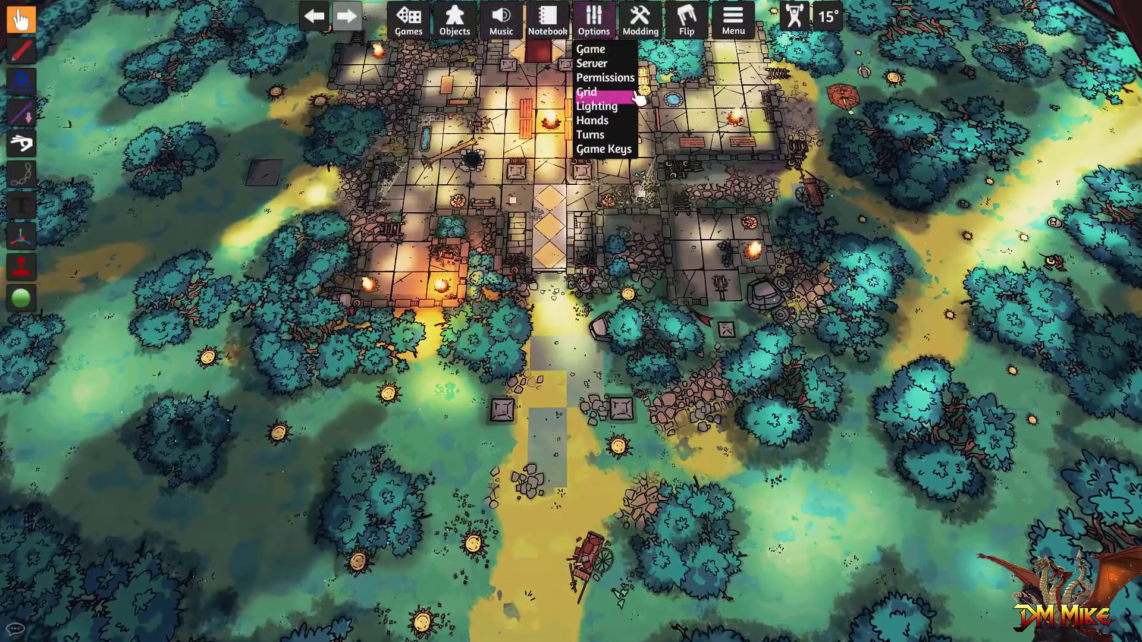
pyautogui.click(595, 94)
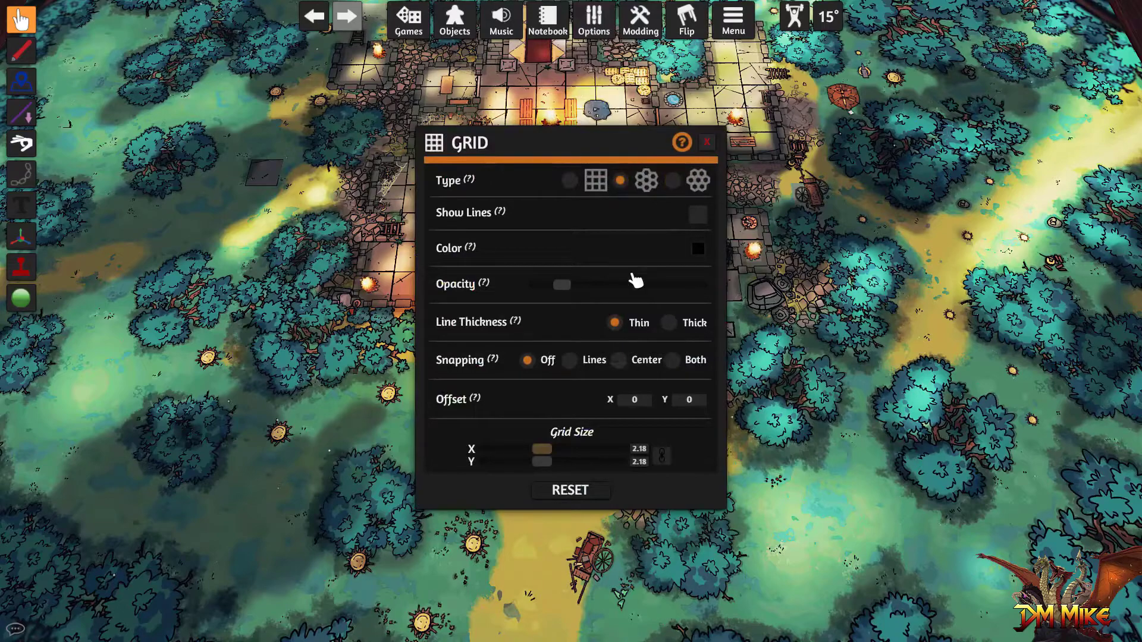
pyautogui.click(698, 215)
pyautogui.press('a')
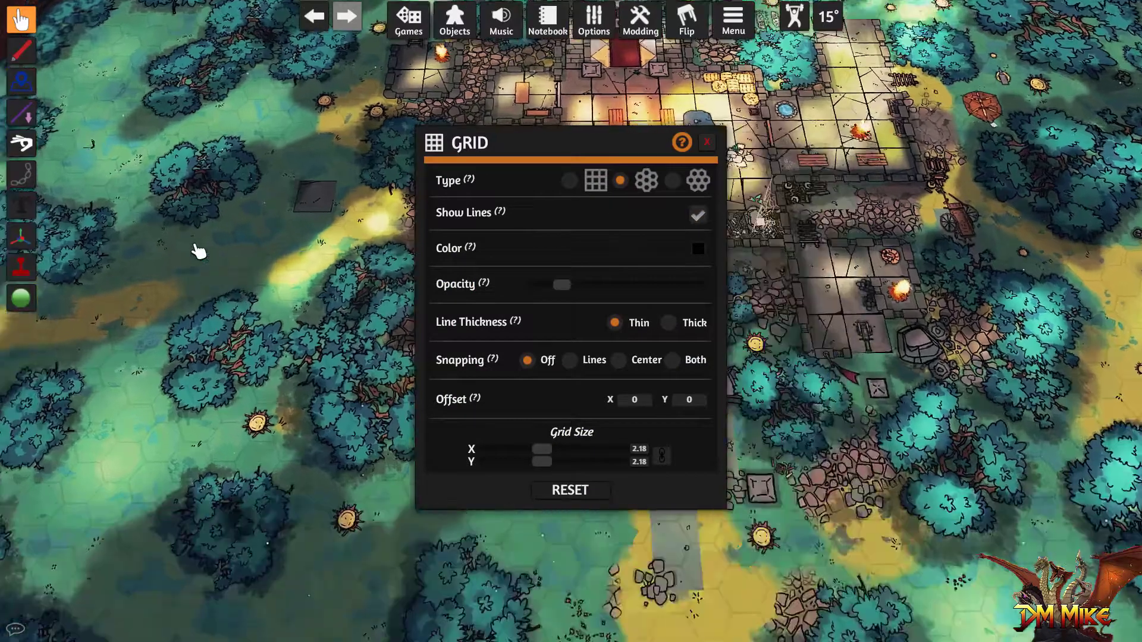
pyautogui.press('w')
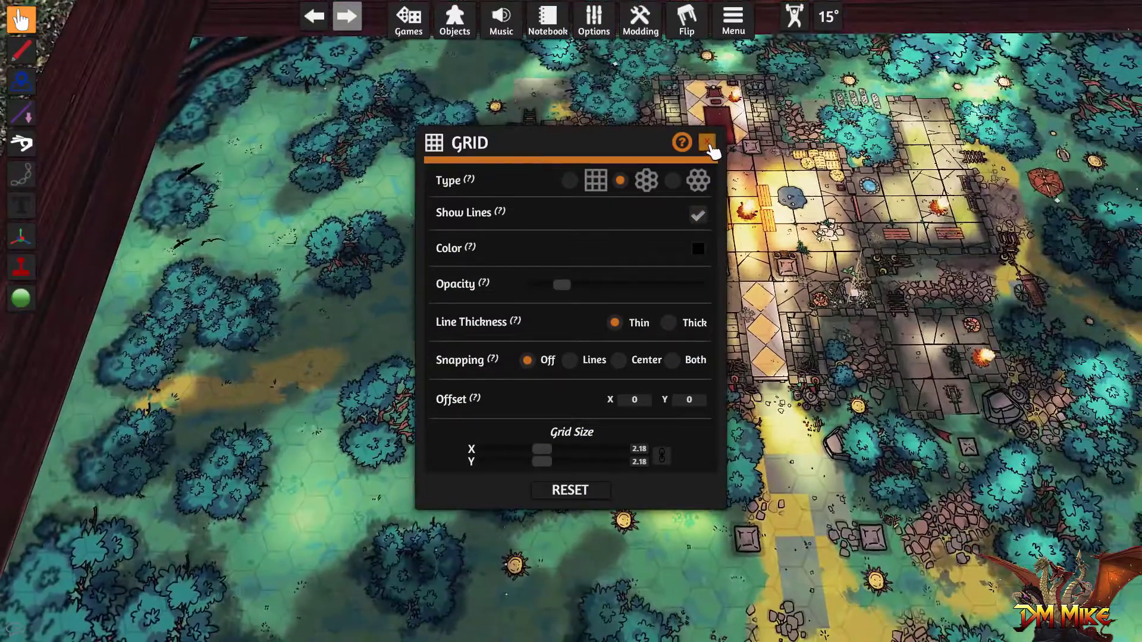
pyautogui.click(707, 142)
# - Examine how the hex grid lines look over the fort's rooms and the western forest
pyautogui.press('d')
pyautogui.scroll(3, 577, 175)
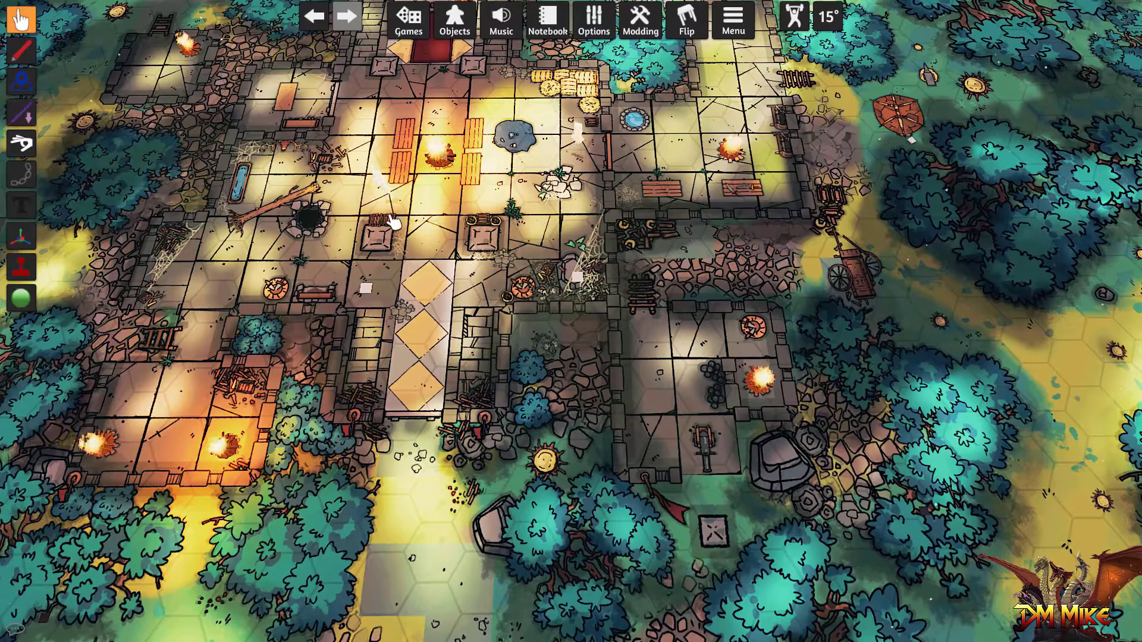
pyautogui.press('a')
pyautogui.press('a')
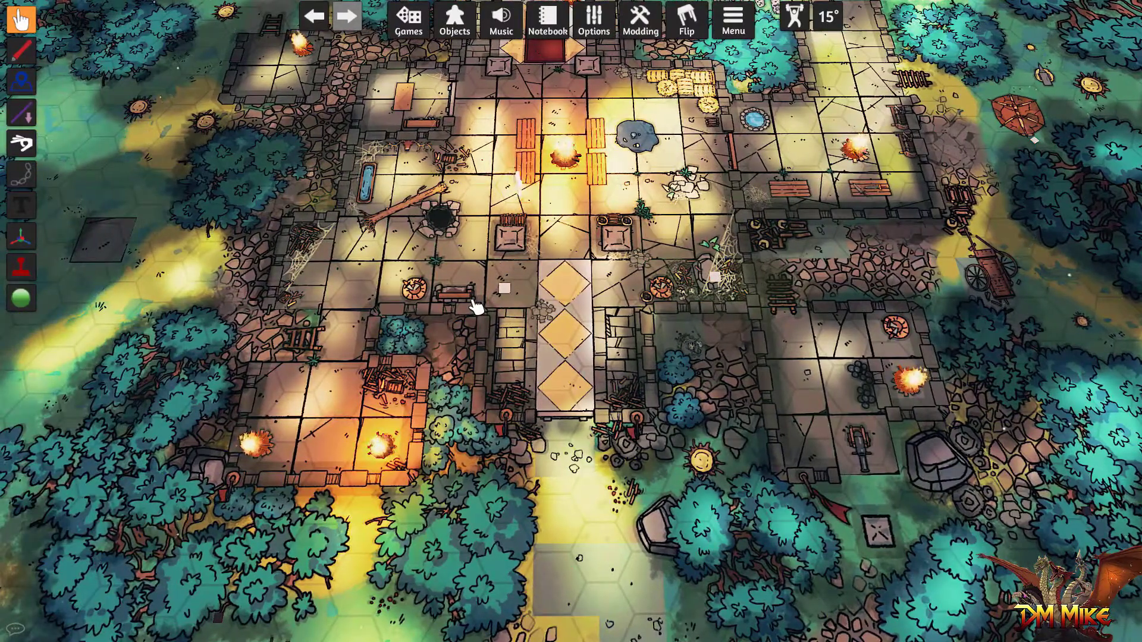
pyautogui.scroll(-3, 473, 303)
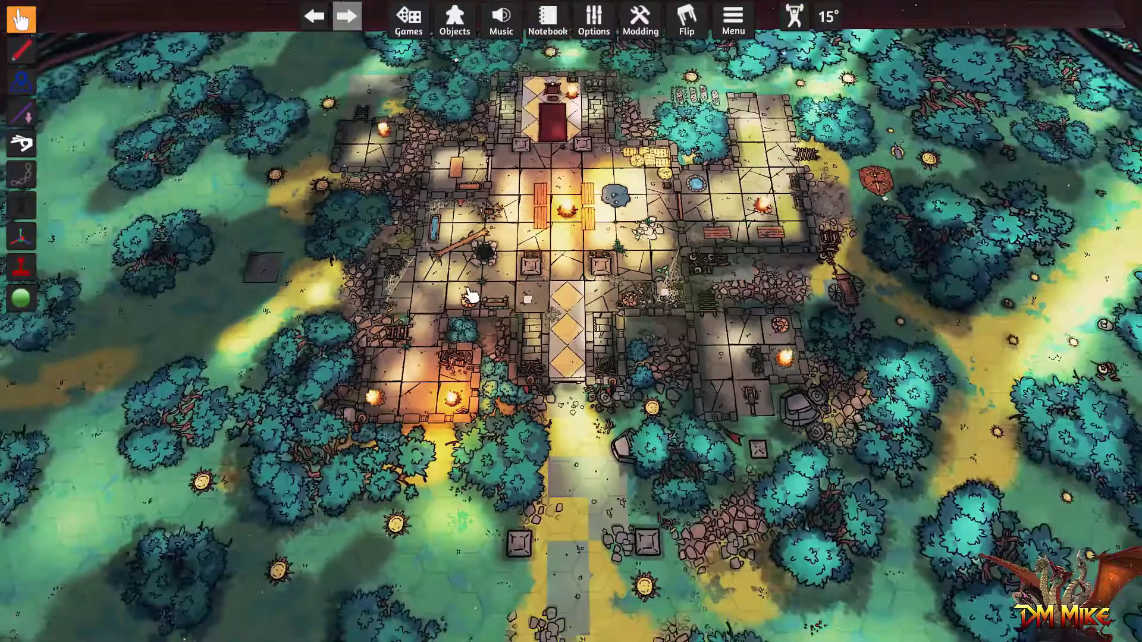
pyautogui.press('a')
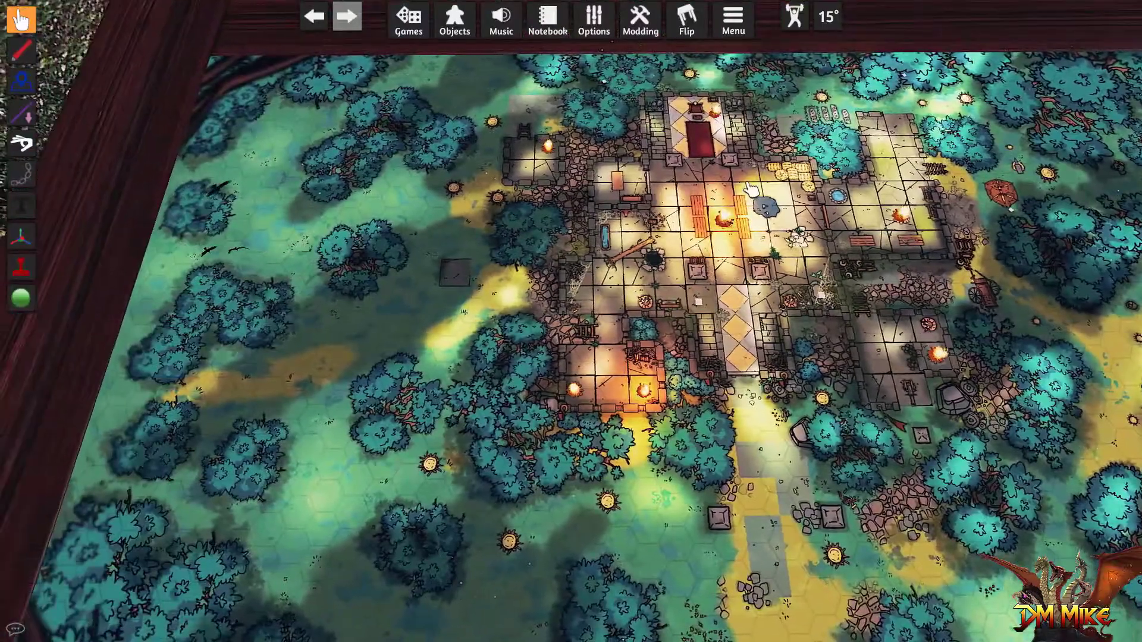
pyautogui.press('d')
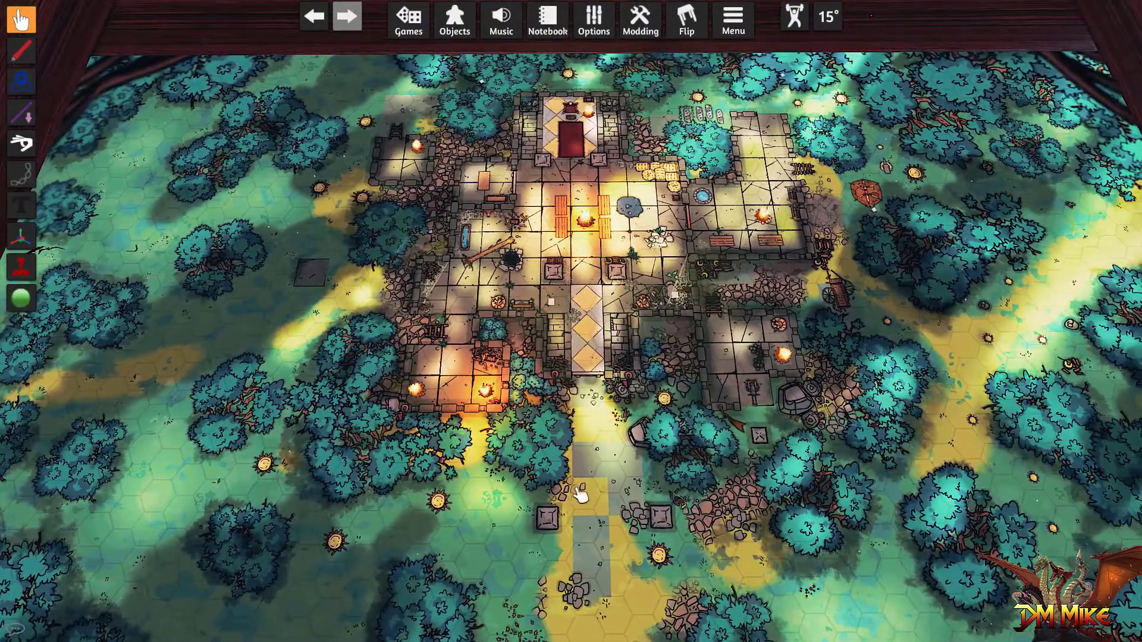
# - Increase the opacity of the hex grid lines slightly and close the Grid options
pyautogui.scroll(8, 548, 510)
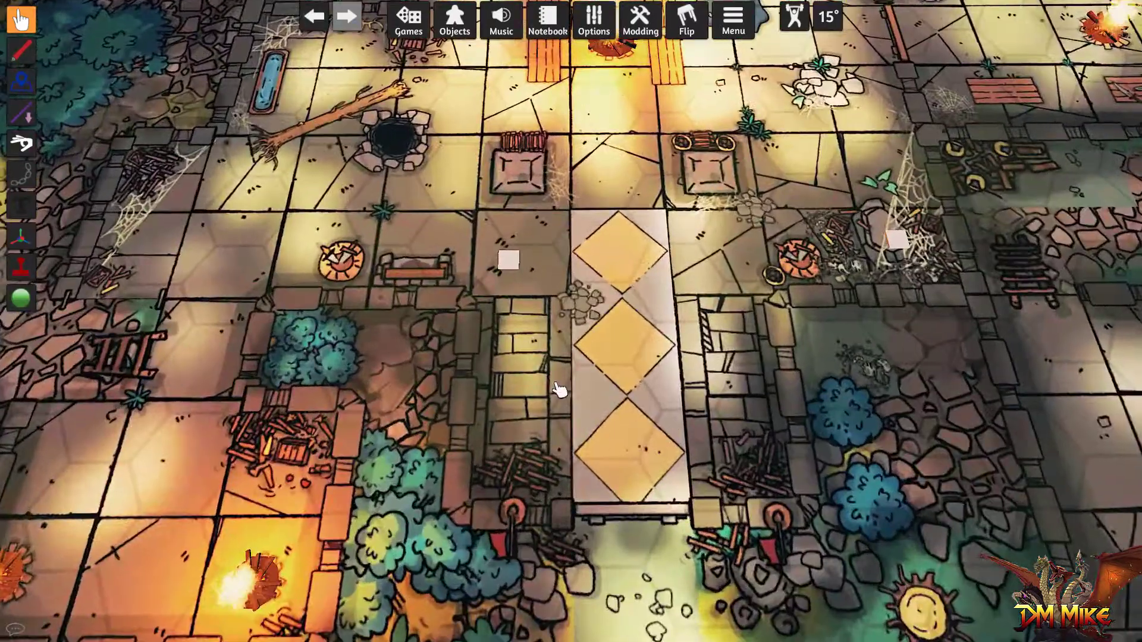
pyautogui.moveTo(594, 21)
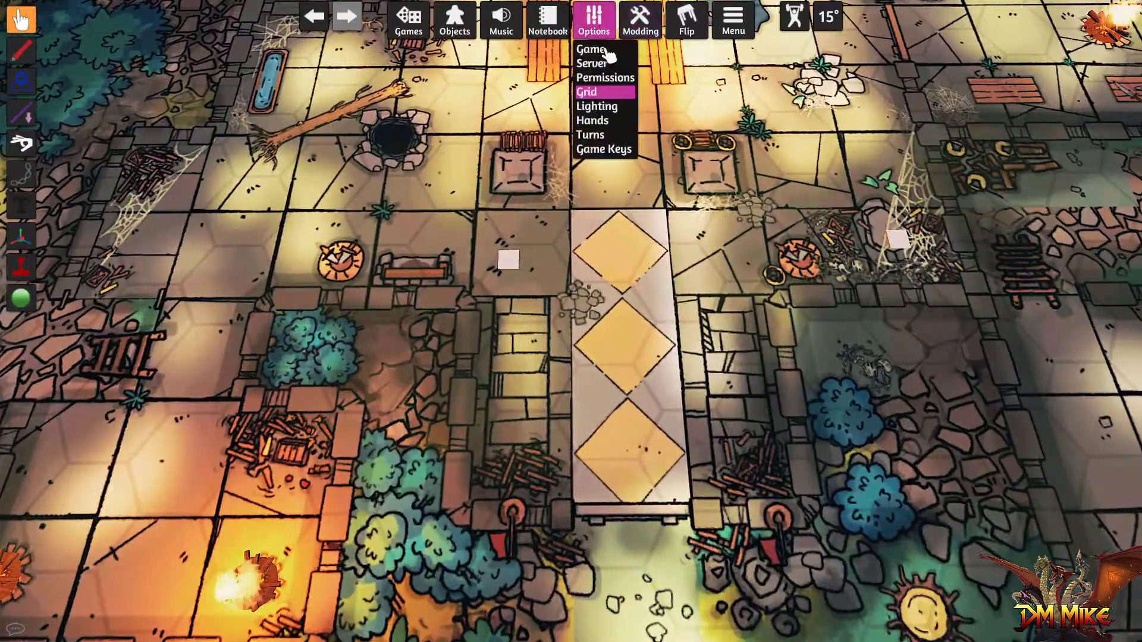
pyautogui.click(600, 92)
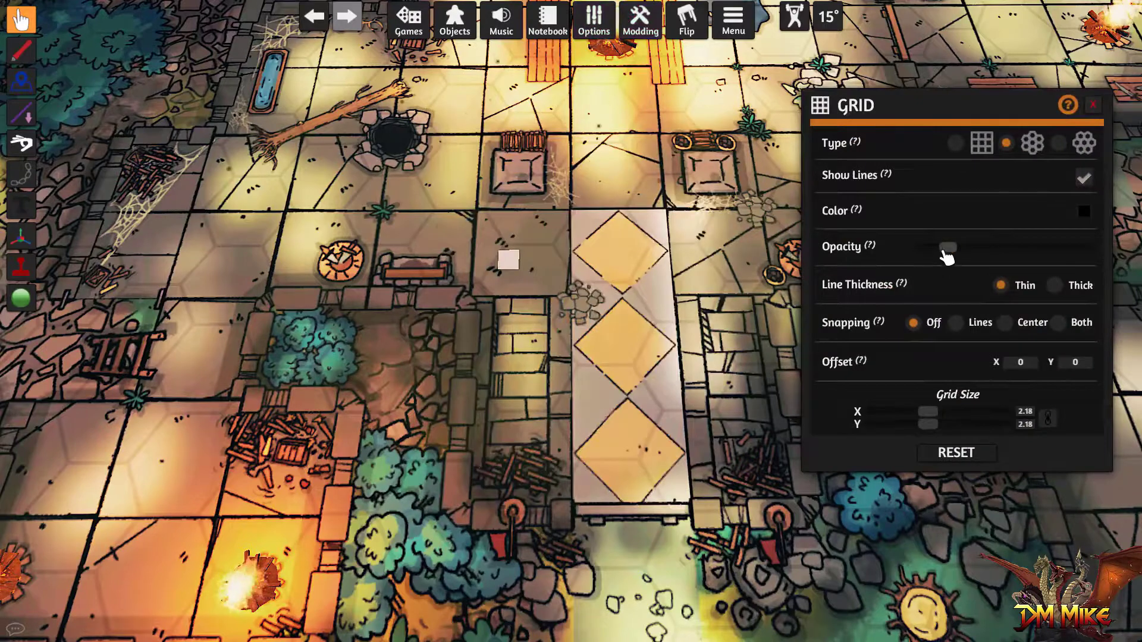
pyautogui.moveTo(948, 248)
pyautogui.mouseDown()
pyautogui.moveTo(1062, 253)
pyautogui.moveTo(968, 250)
pyautogui.mouseUp()
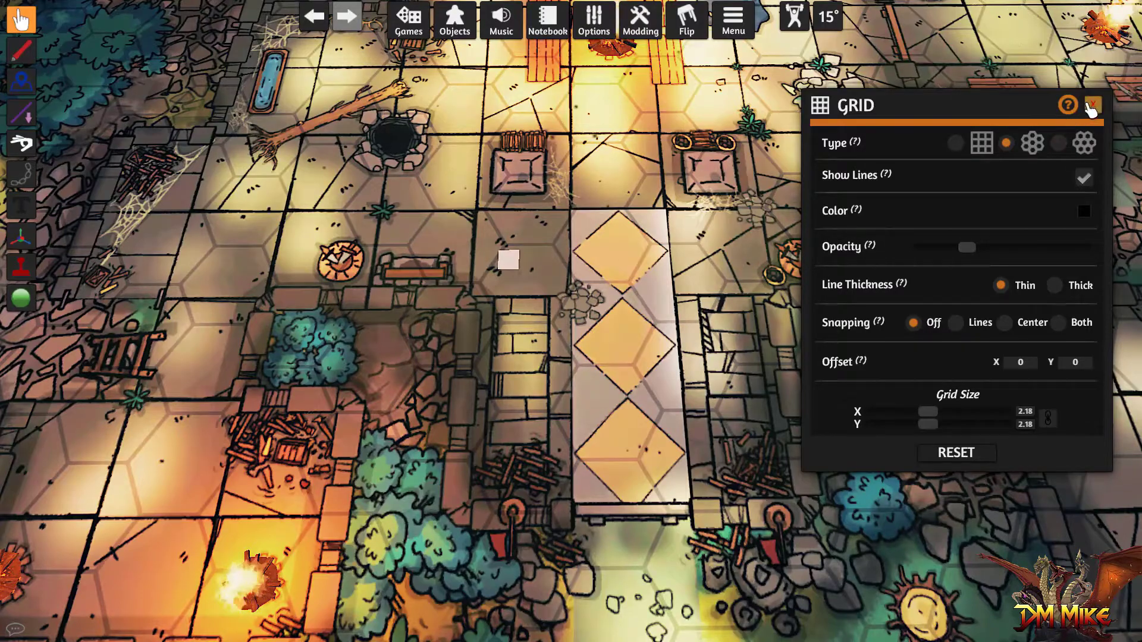
pyautogui.click(1092, 107)
# - Examine the darker hex grid across the fort and forest, from close range and over the whole board
pyautogui.scroll(-5, 540, 256)
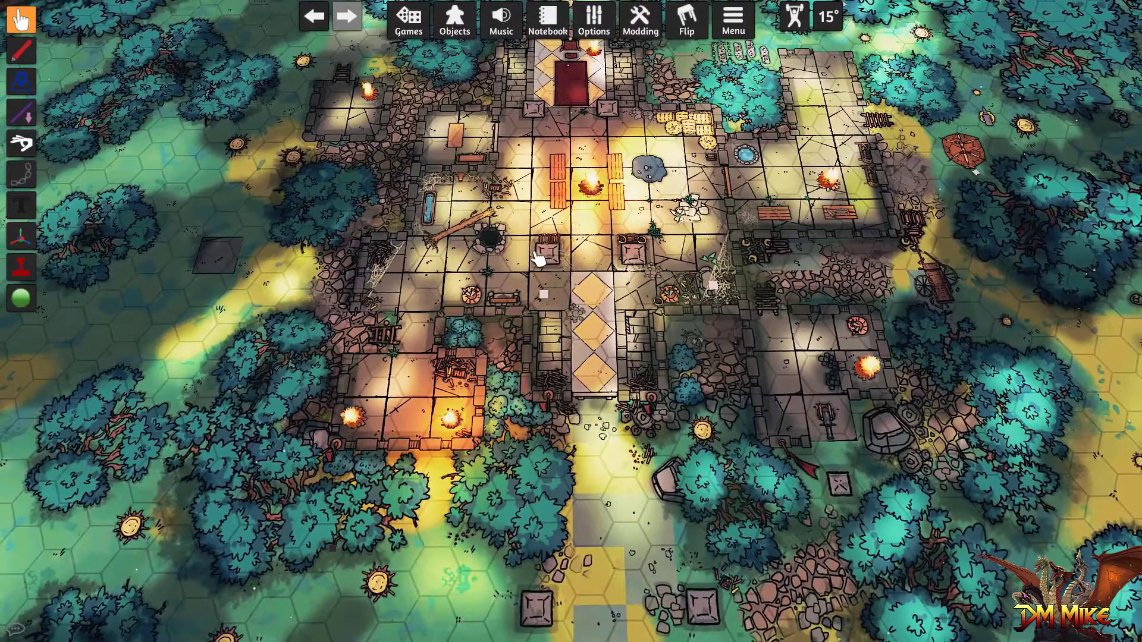
pyautogui.scroll(-5, 538, 259)
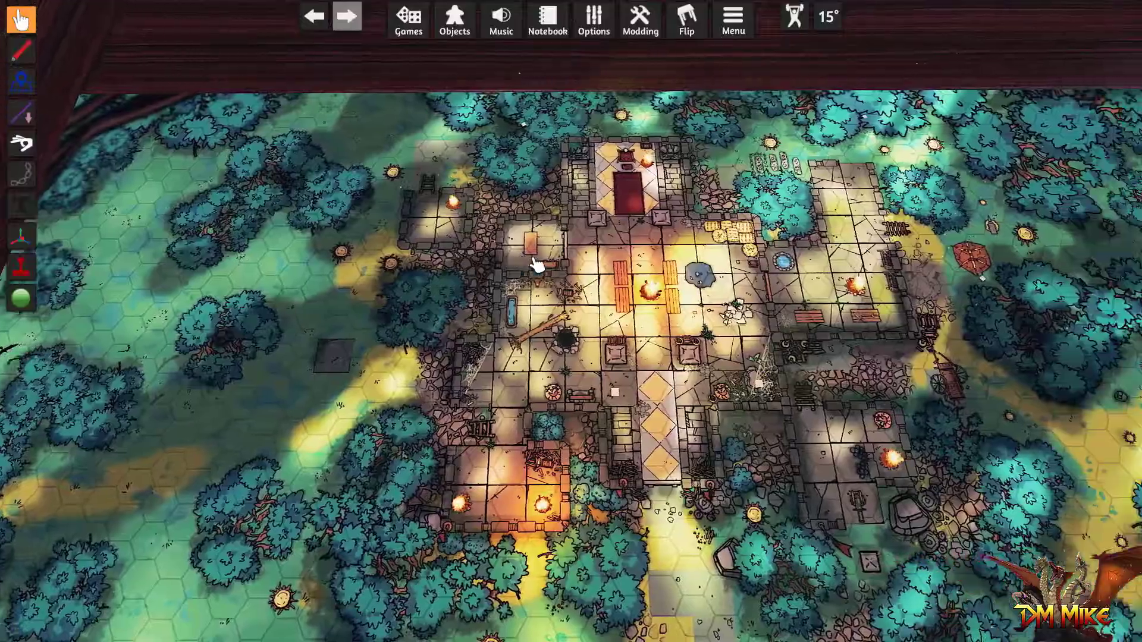
pyautogui.press('d')
pyautogui.press('s')
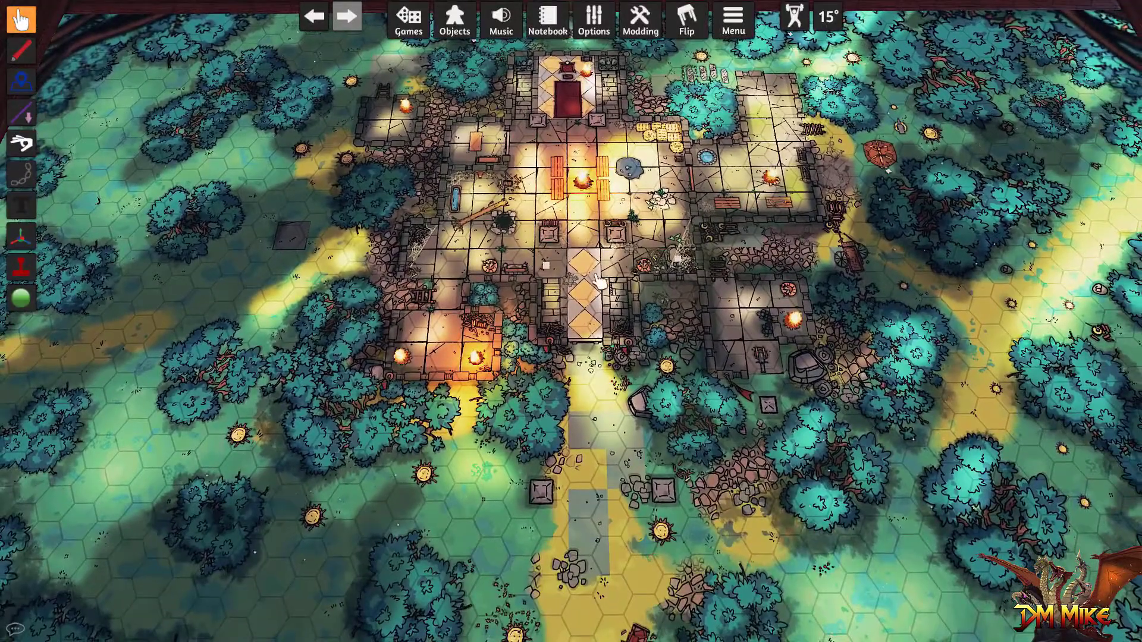
pyautogui.scroll(5, 597, 280)
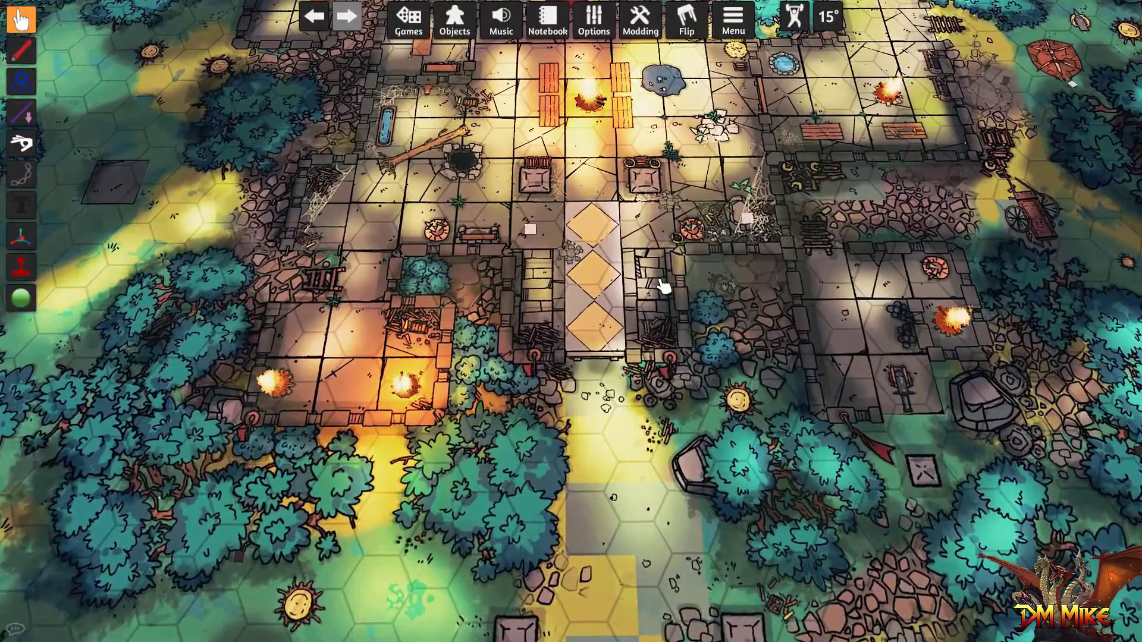
pyautogui.scroll(-8, 663, 287)
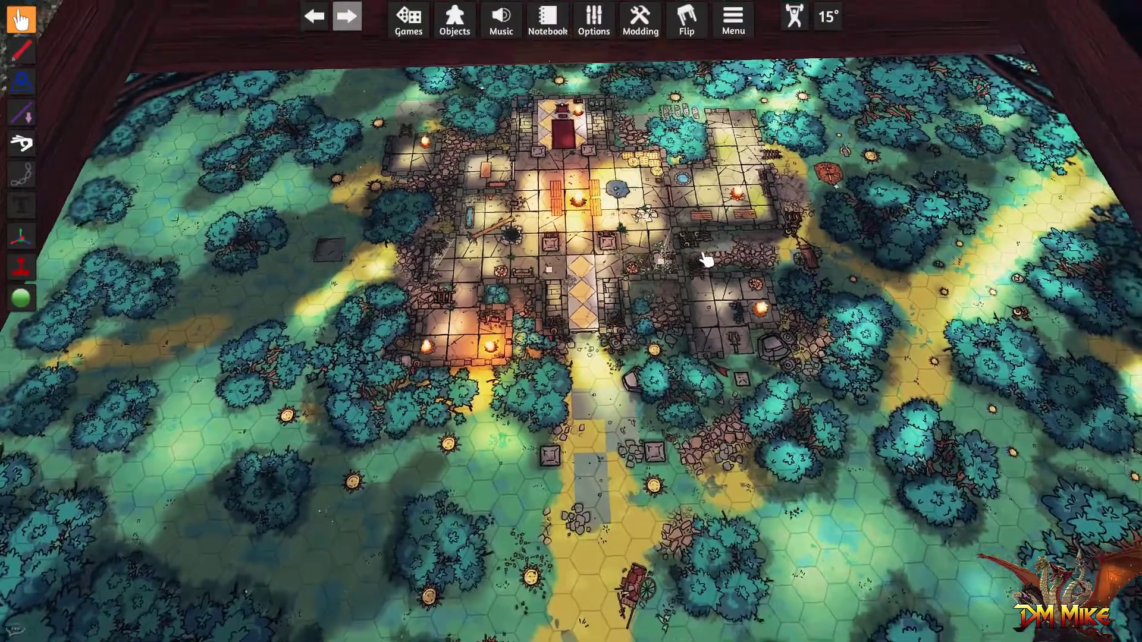
pyautogui.moveTo(706, 260)
pyautogui.mouseDown()
pyautogui.moveTo(727, 239)
pyautogui.moveTo(783, 224)
pyautogui.moveTo(635, 235)
pyautogui.moveTo(696, 242)
pyautogui.moveTo(702, 269)
pyautogui.mouseUp()
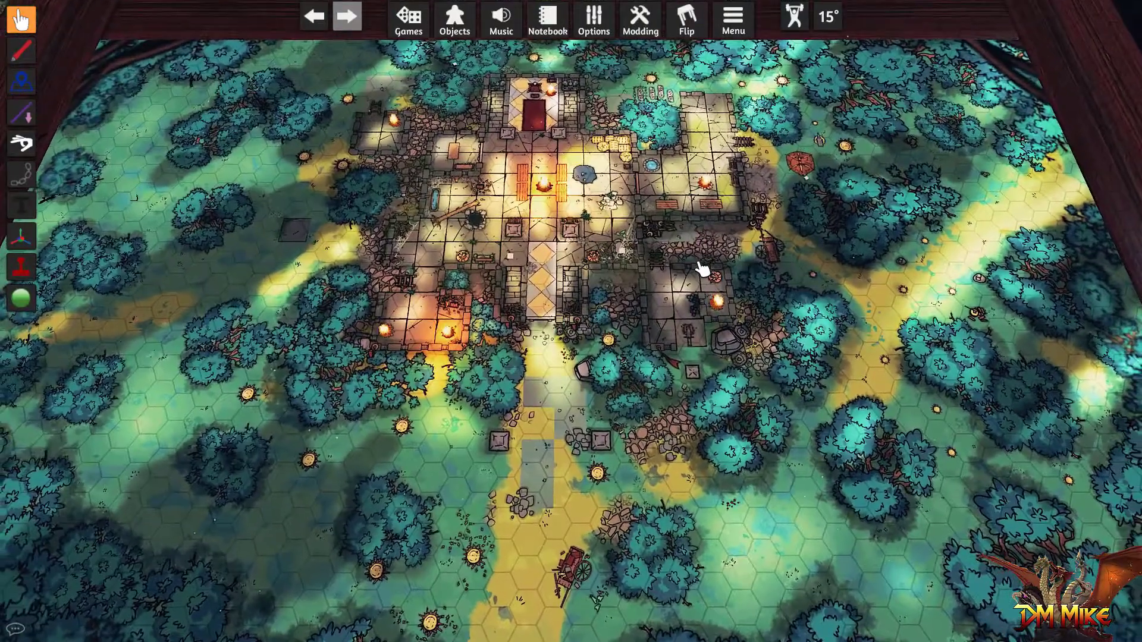
pyautogui.rightClick(697, 283)
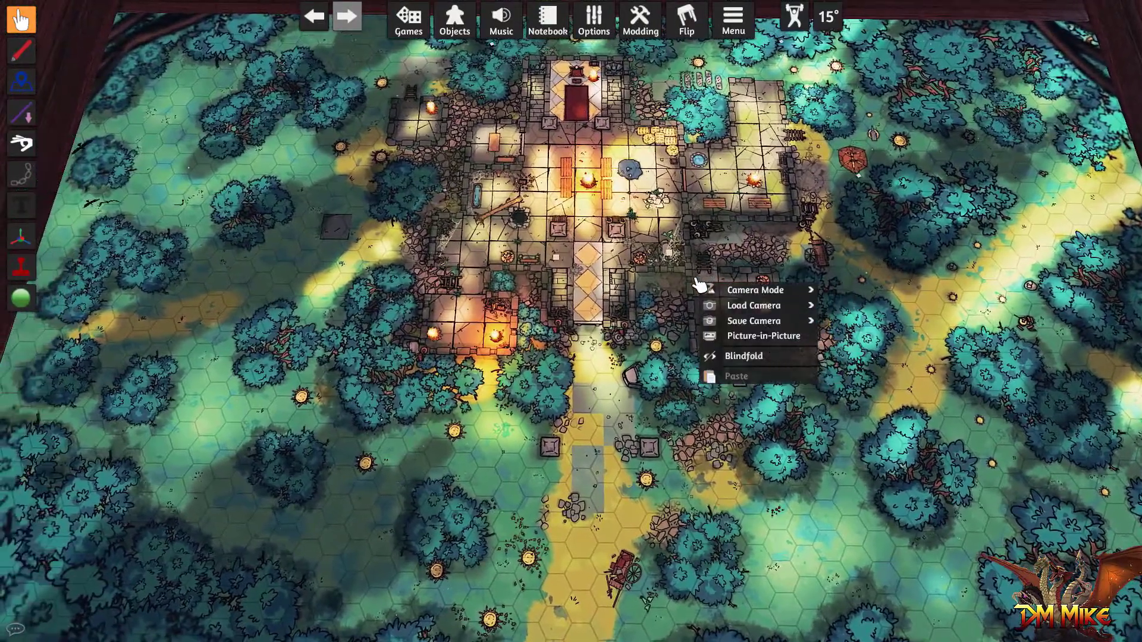